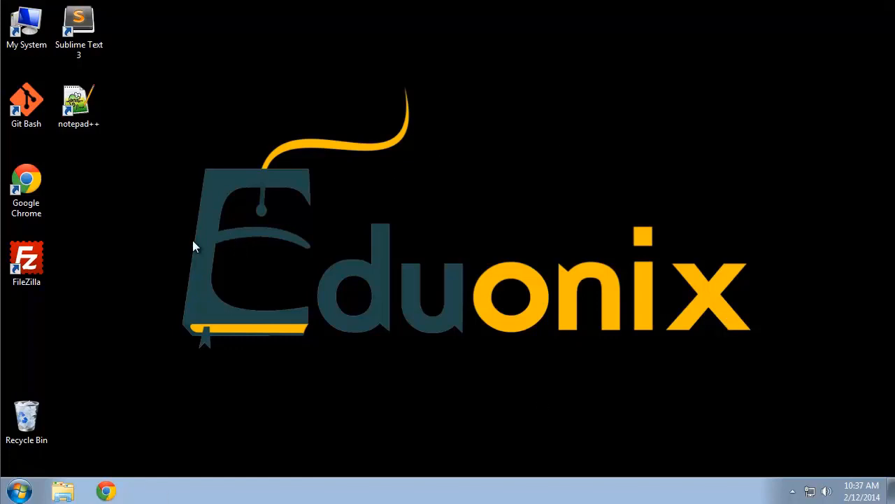
Step: Launch Google Chrome and go to apachefriends.org
click(18, 183)
double_click(17, 184)
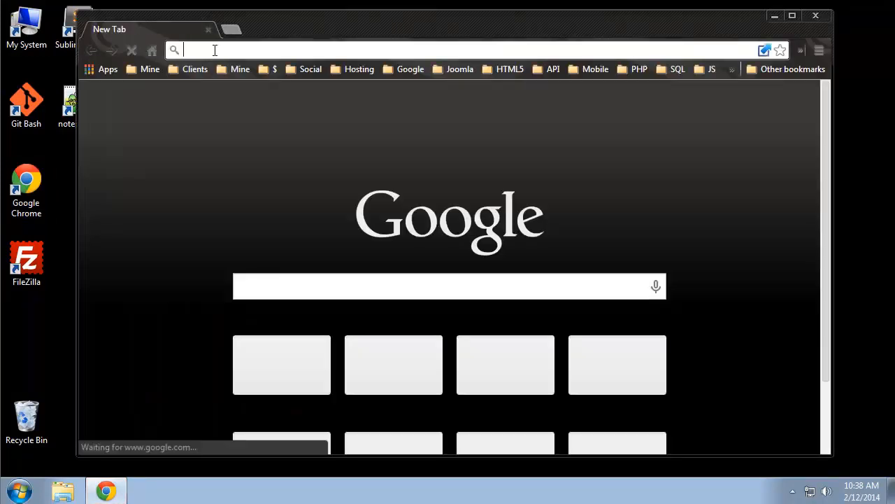
text(apachefriends.or)
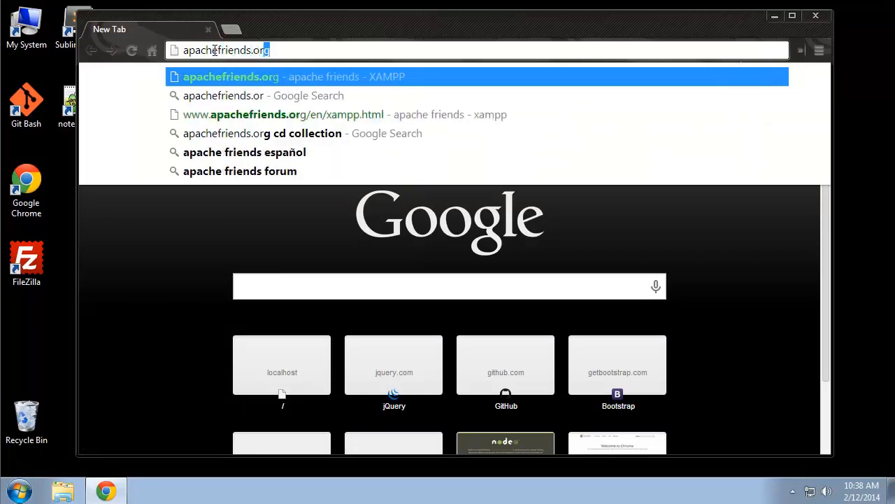
key(Return)
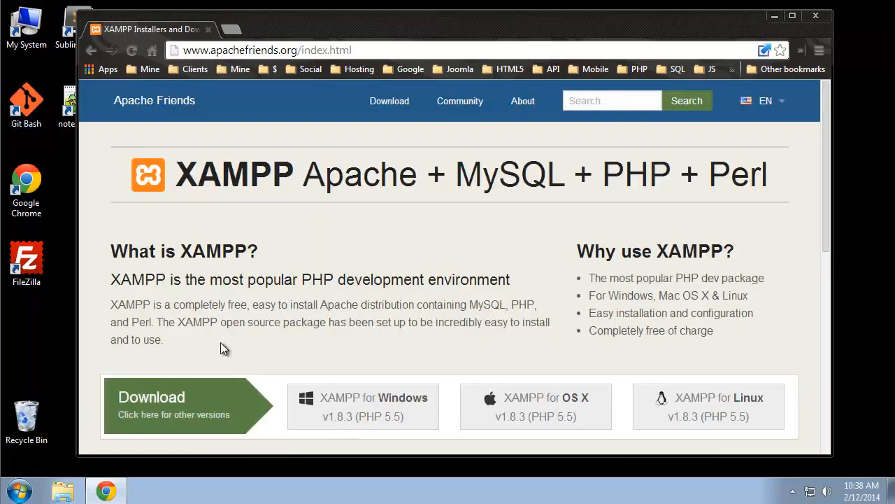
Step: Start the XAMPP for Windows download from the apachefriends.org page
scroll(221, 342, down, 1)
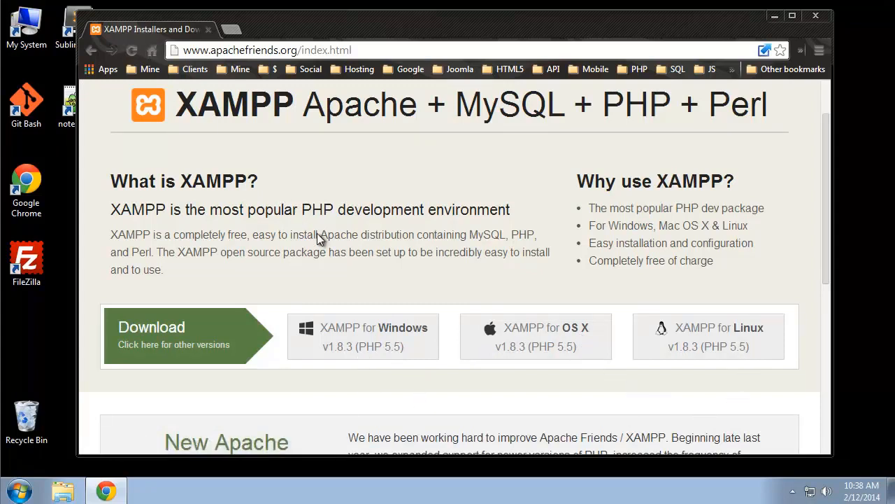
click(373, 343)
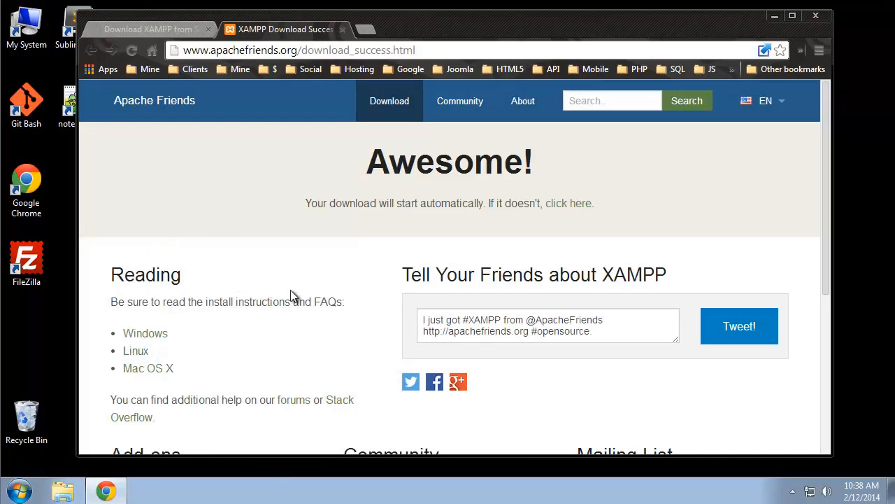
scroll(292, 296, down, 4)
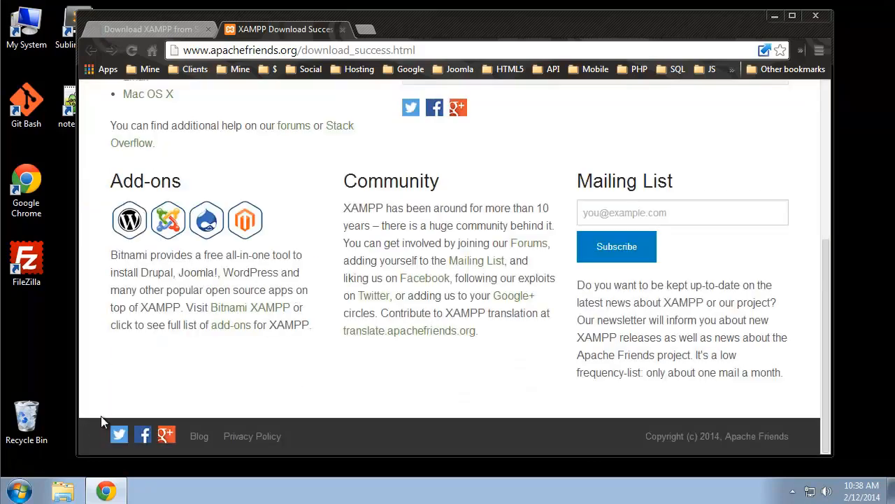
scroll(112, 413, up, 2)
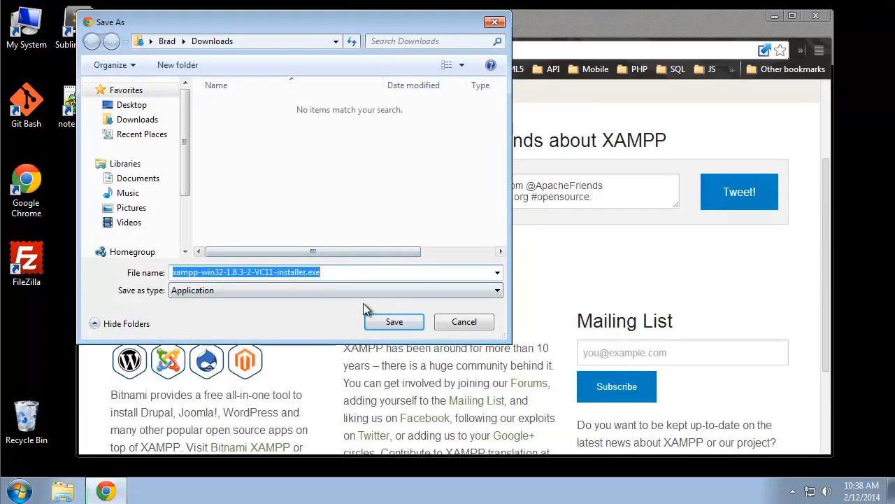
Step: Save the XAMPP installer to Downloads and run it despite the security warning
click(393, 323)
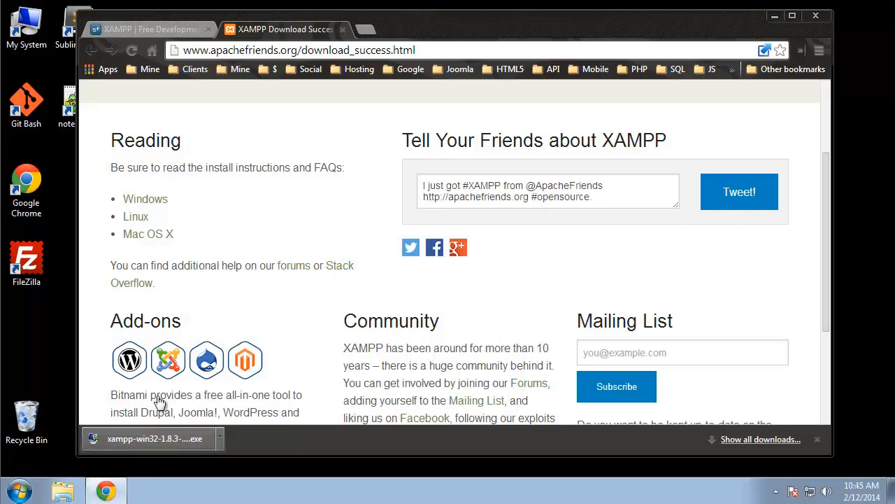
click(219, 445)
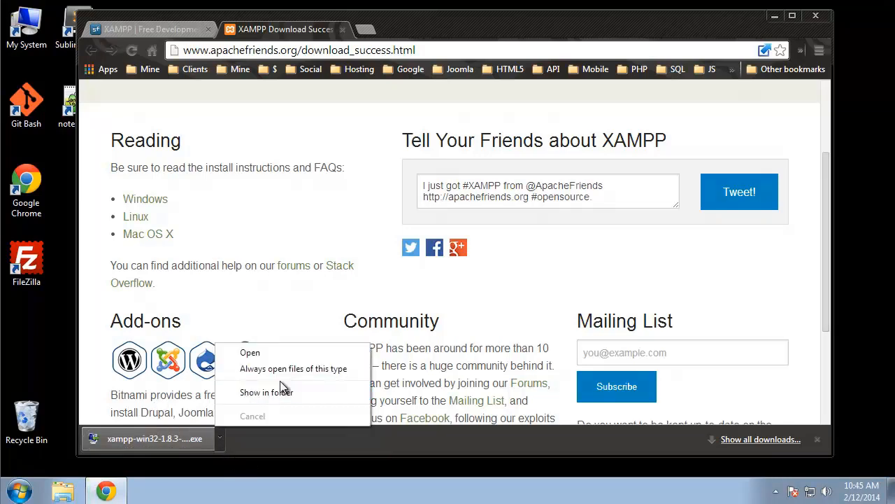
click(270, 354)
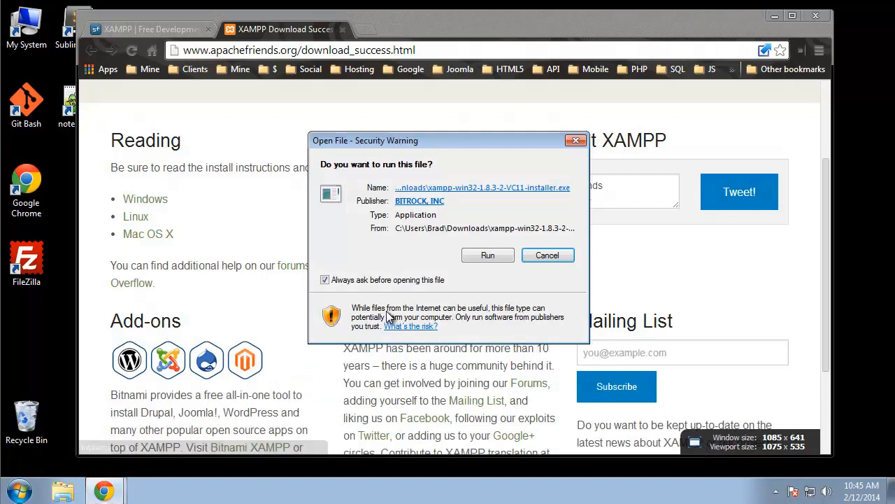
click(491, 256)
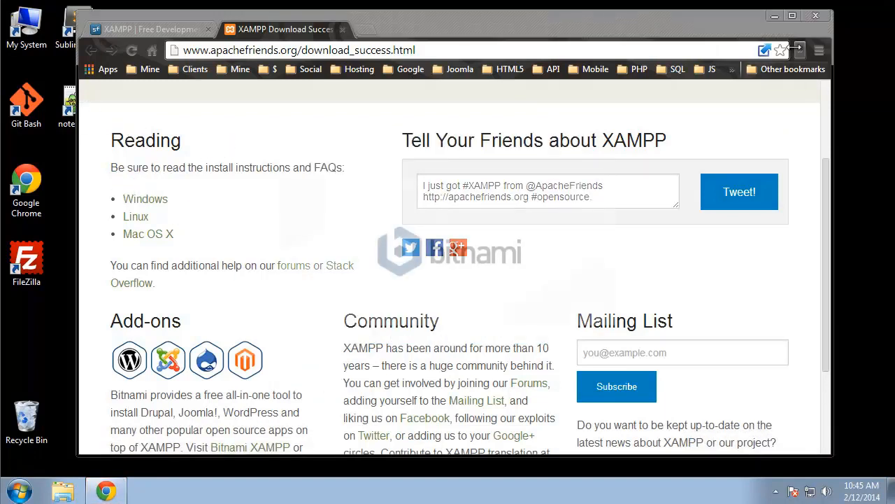
click(775, 17)
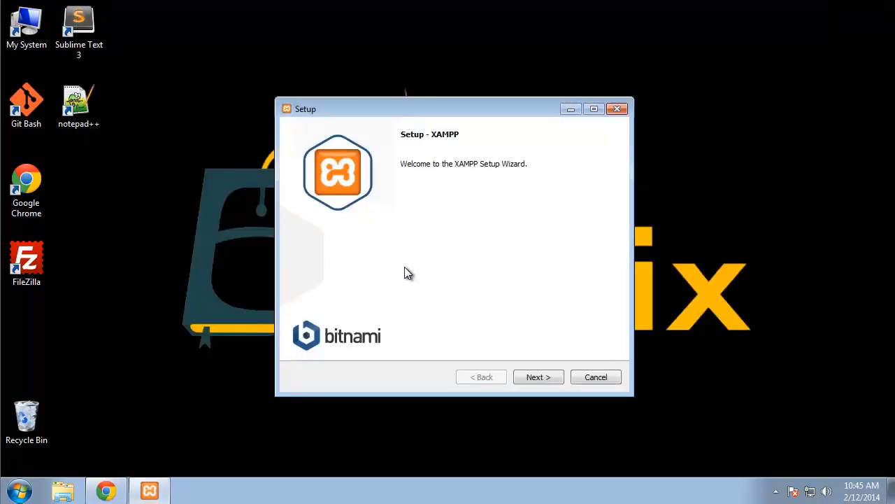
Step: Deselect FileZilla, Mercury, Tomcat, Webalizer and Fake Sendmail from the XAMPP components
click(525, 378)
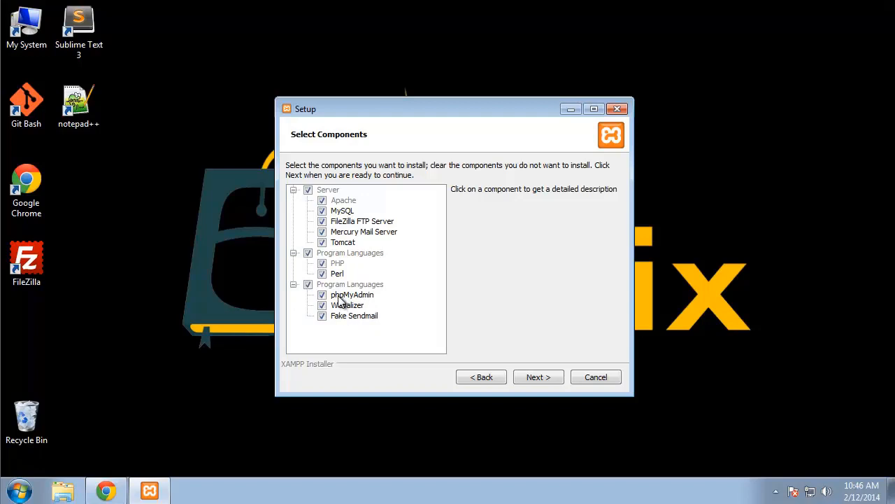
click(322, 222)
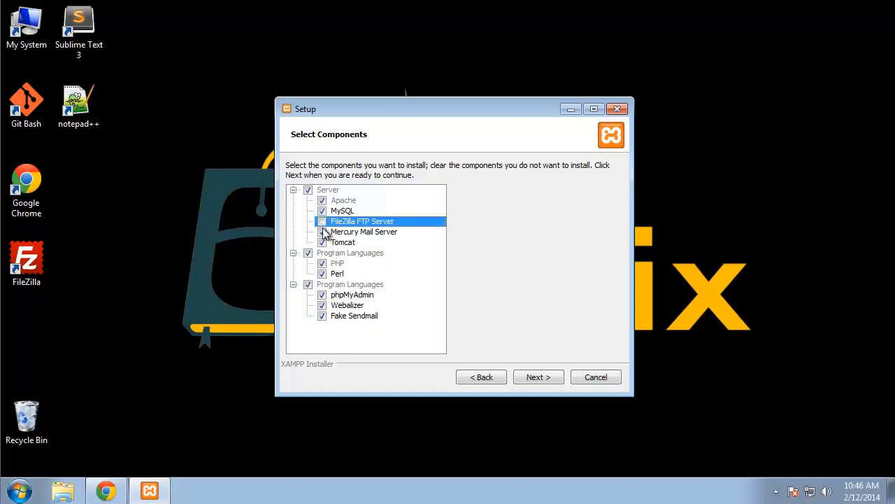
click(321, 232)
click(323, 243)
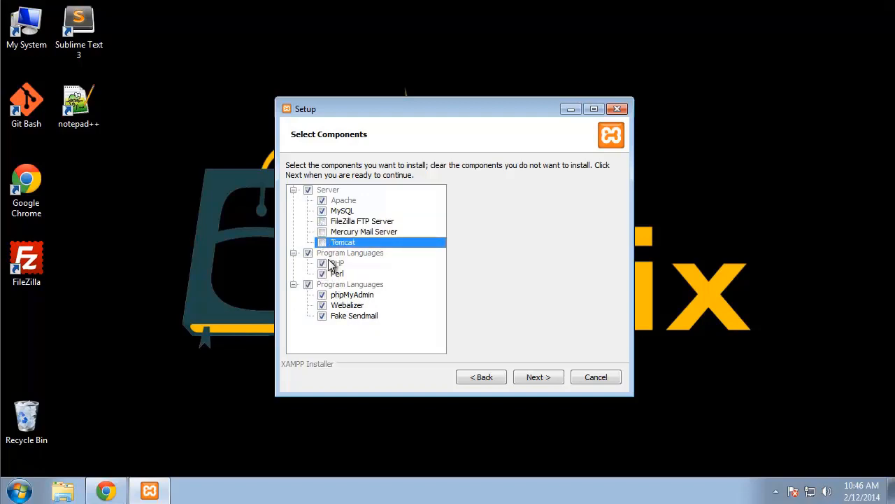
click(323, 306)
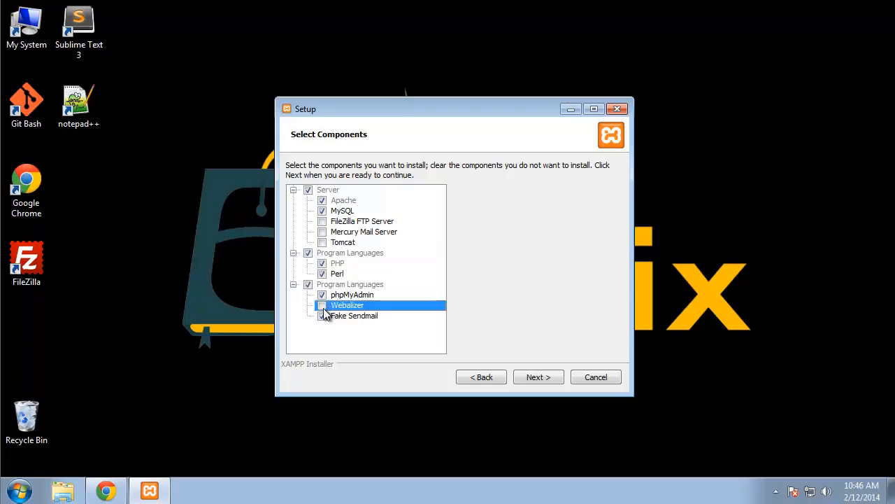
click(324, 316)
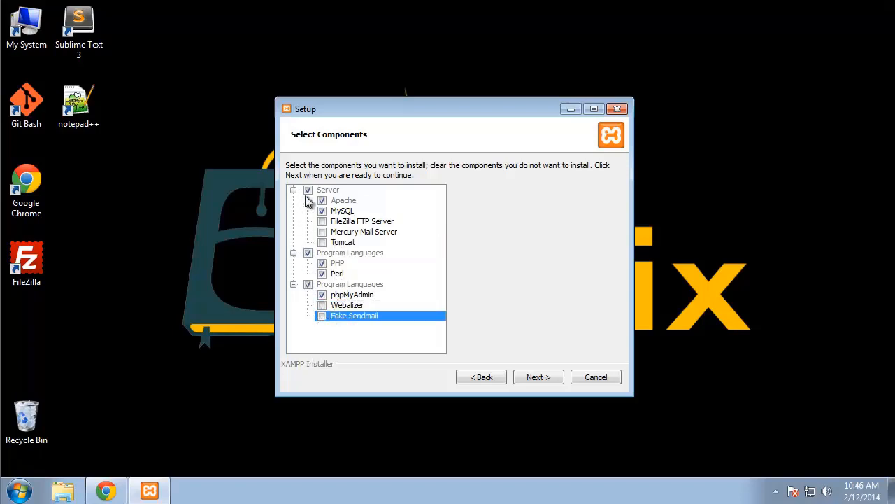
click(534, 377)
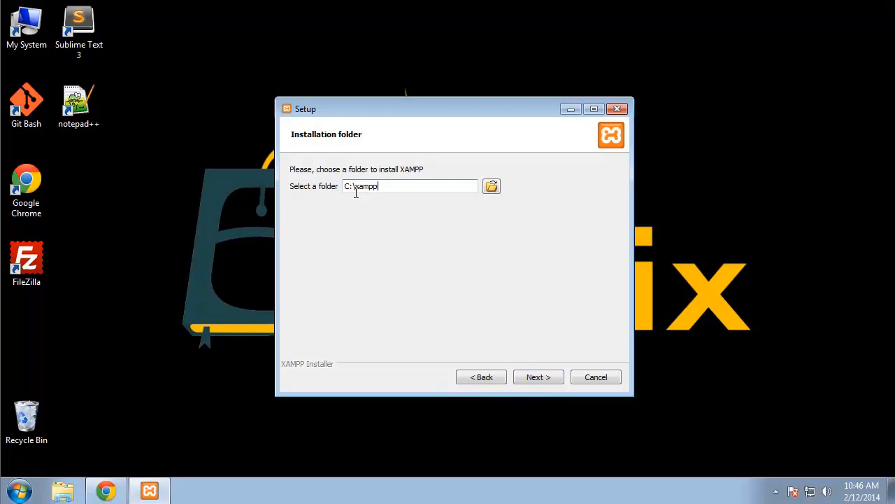
Step: Install XAMPP into C:\xampp, skipping the Bitnami page, and finish with the Control Panel launched
click(545, 378)
click(541, 378)
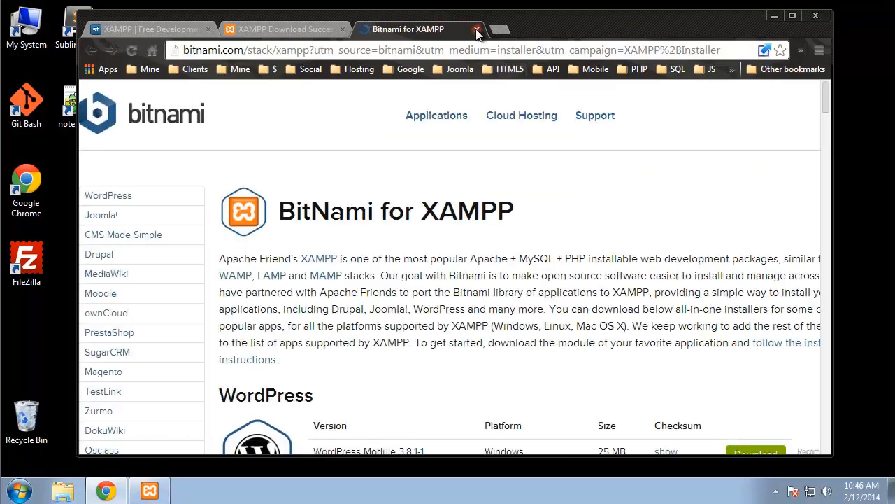
click(476, 33)
click(775, 16)
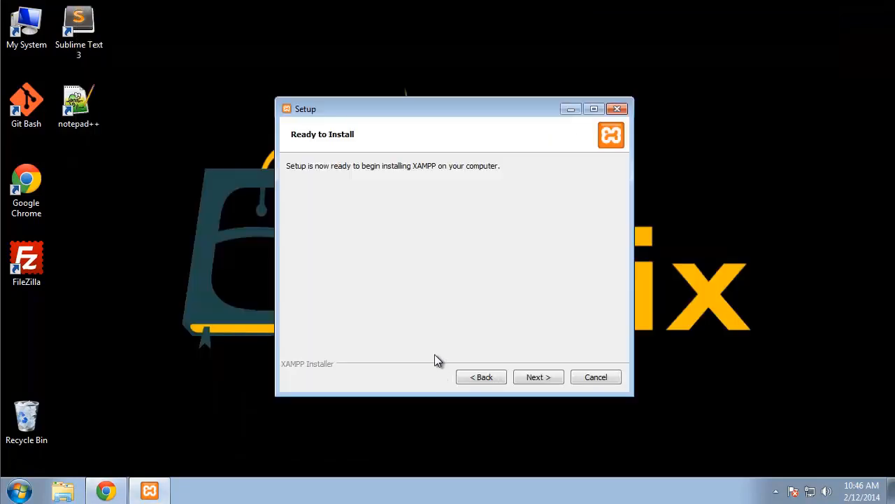
click(531, 378)
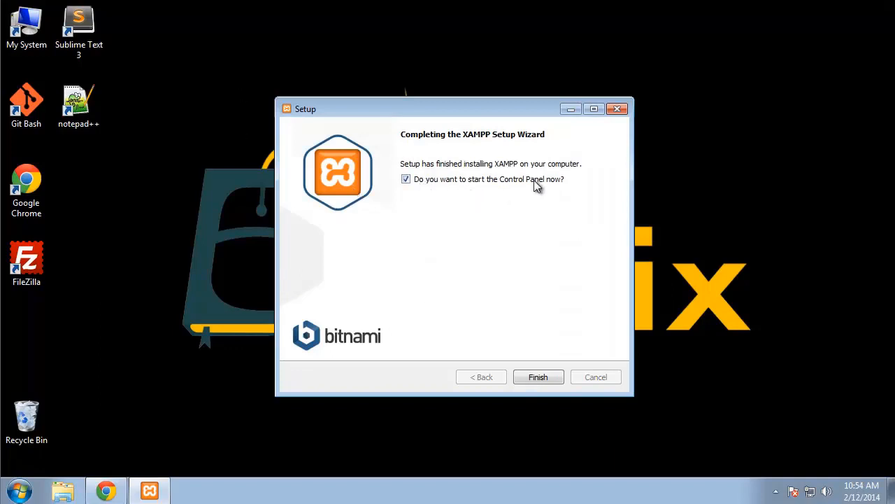
click(536, 380)
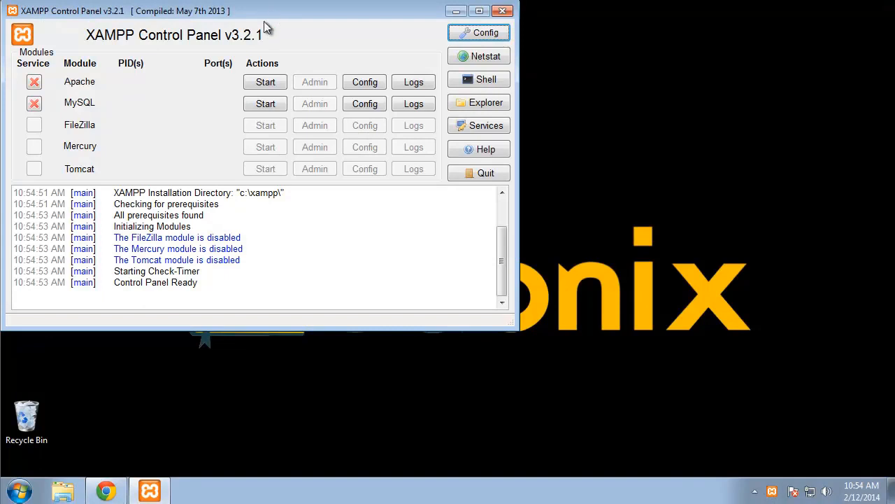
Step: Install Apache and MySQL as Windows services, allow firewall access, and start both servers
drag(263, 21, 417, 58)
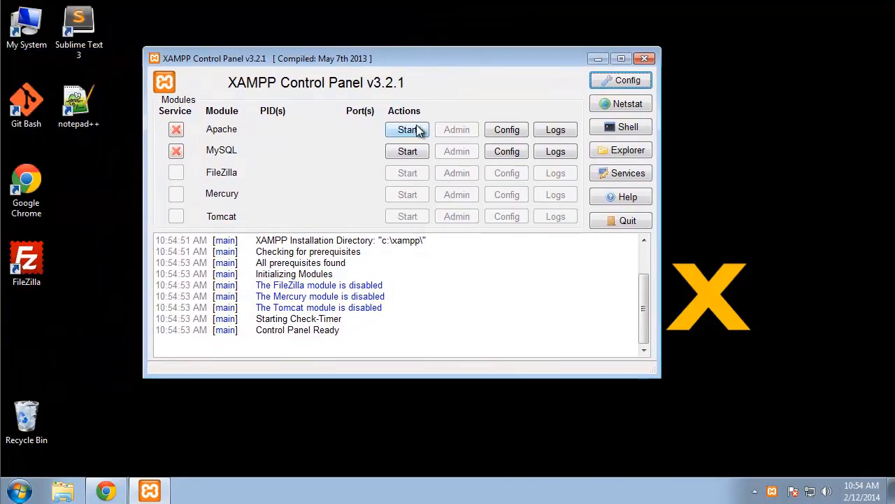
click(176, 130)
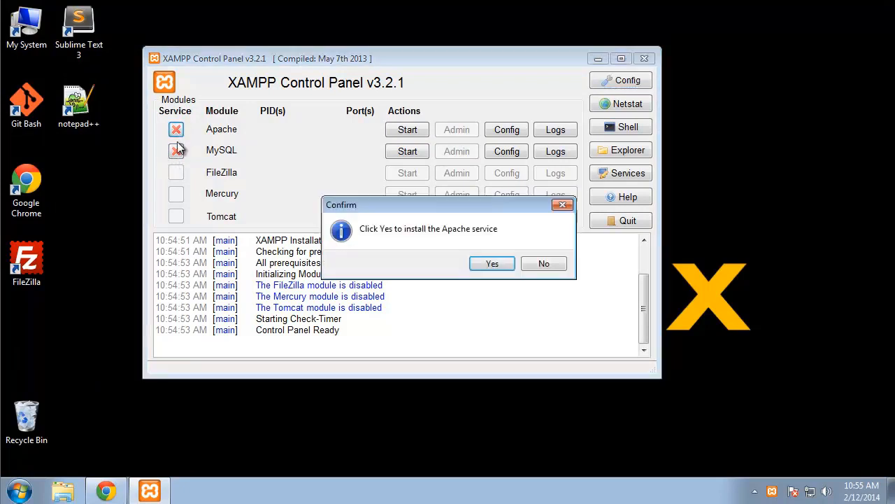
click(491, 263)
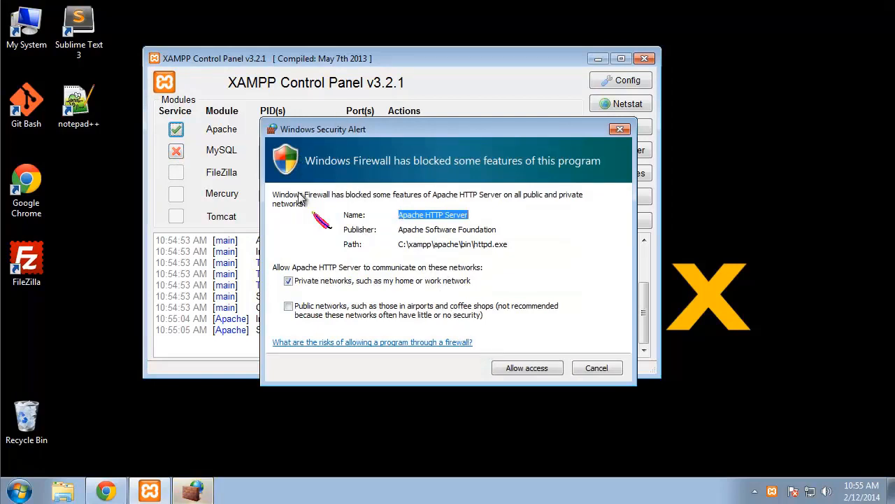
click(502, 363)
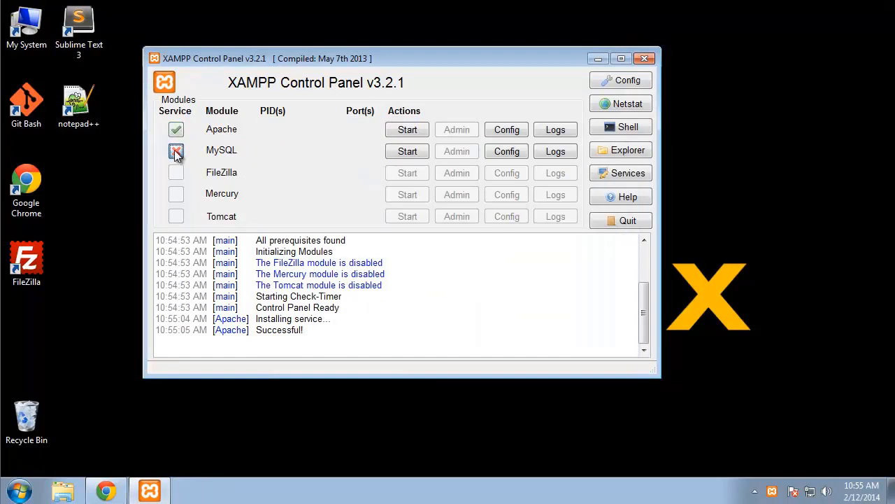
click(176, 152)
click(488, 265)
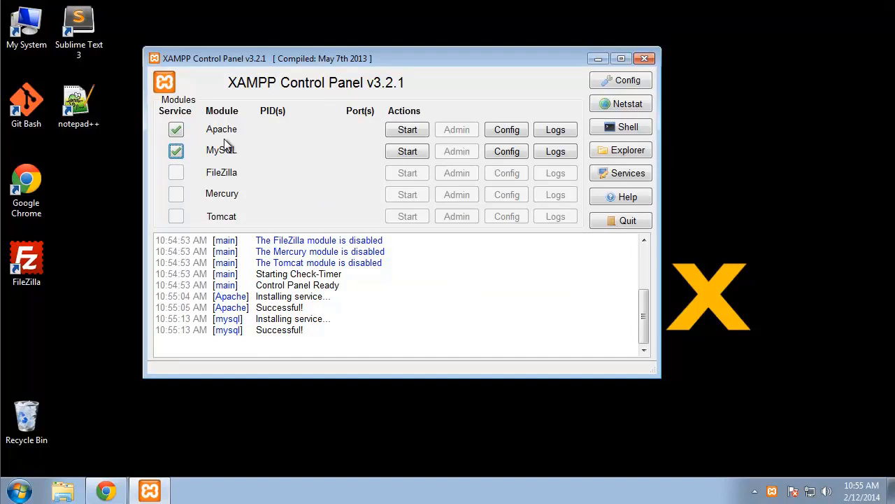
click(404, 130)
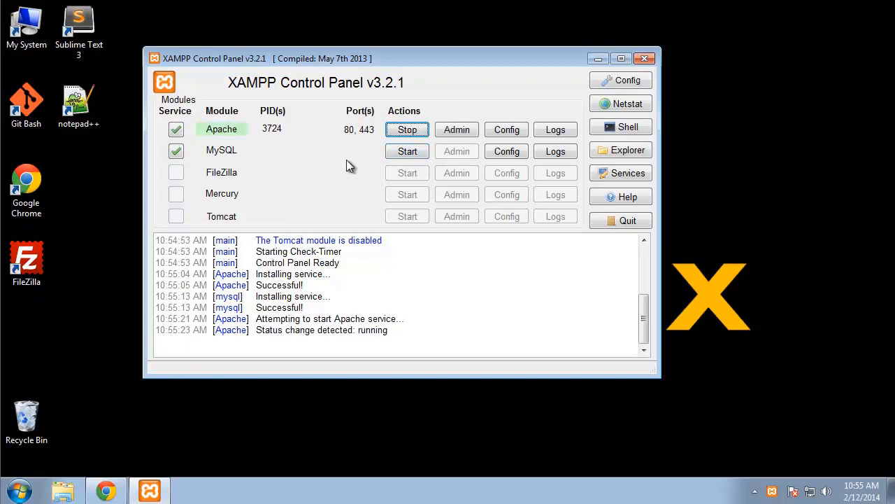
click(414, 156)
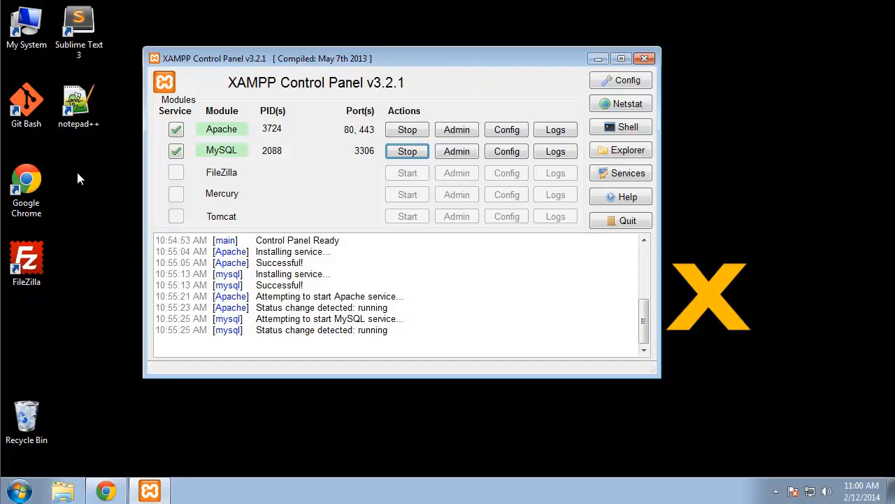
Step: Browse from Computer into Local Disk (C:), then xampp, then htdocs
double_click(33, 35)
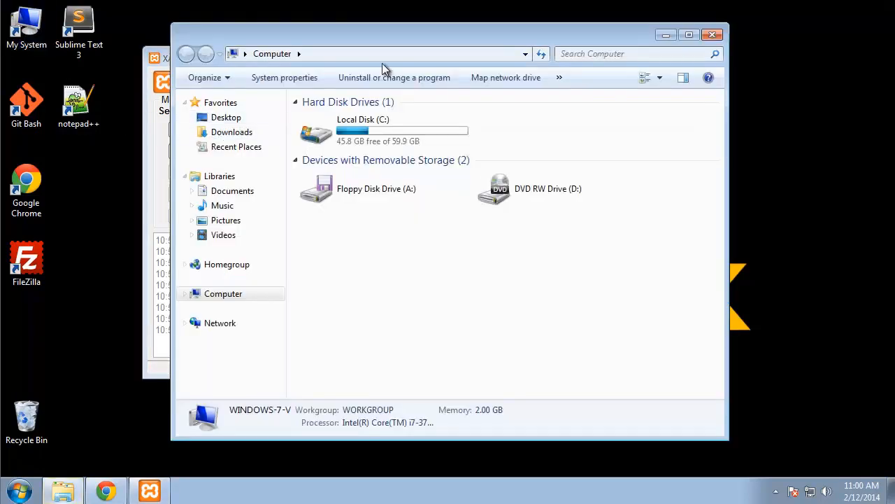
mouse_move(381, 42)
mouse_down()
mouse_move(280, 31)
mouse_move(394, 40)
mouse_up()
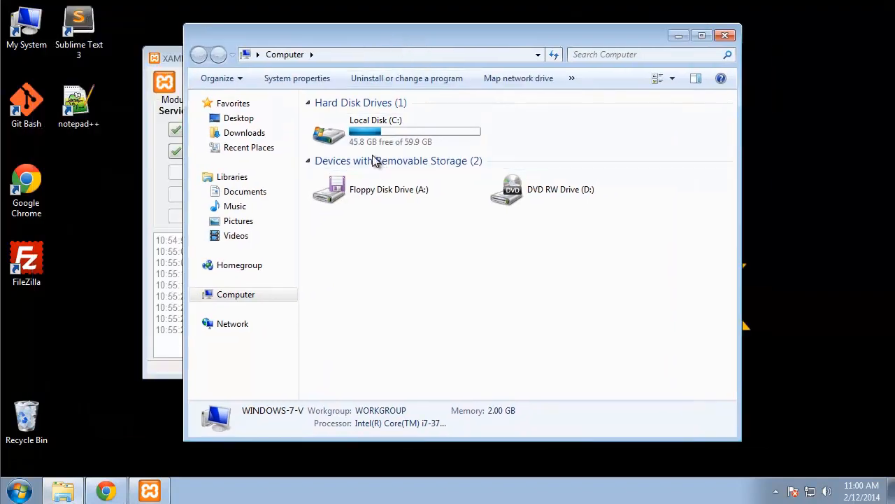
click(364, 126)
double_click(363, 126)
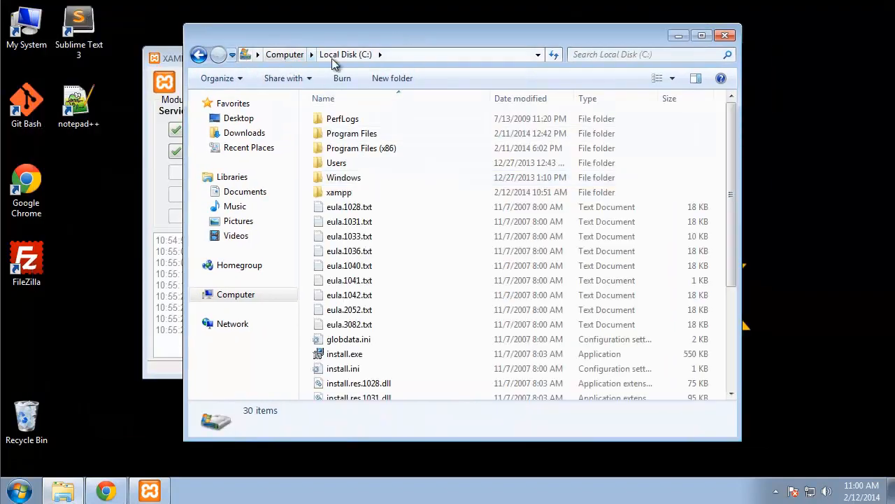
double_click(349, 193)
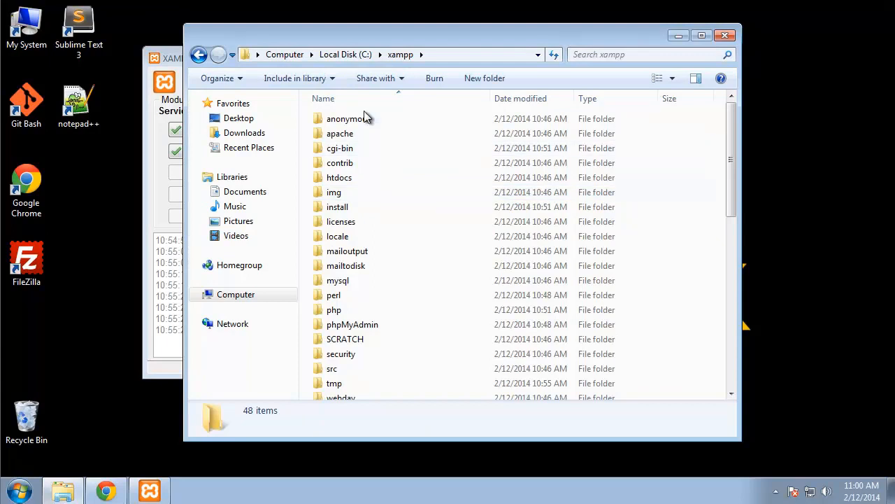
double_click(345, 179)
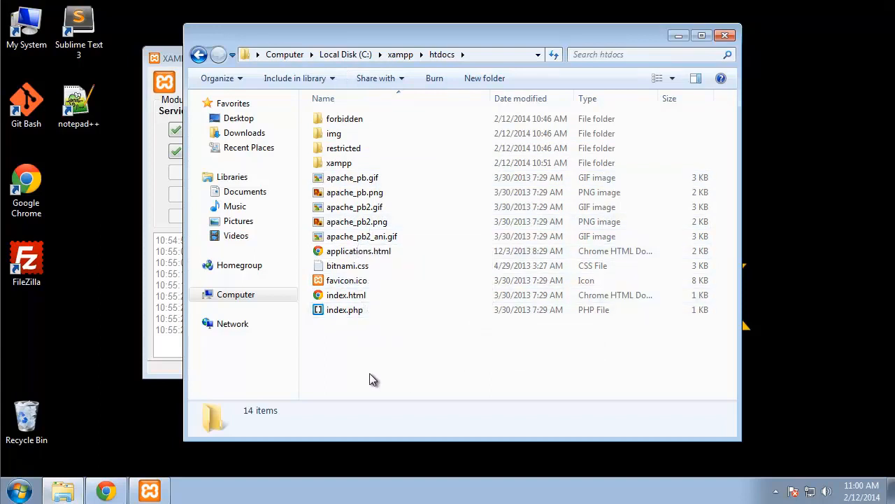
Step: Close the extra Computer window and bring Chrome back with its address selected
double_click(30, 32)
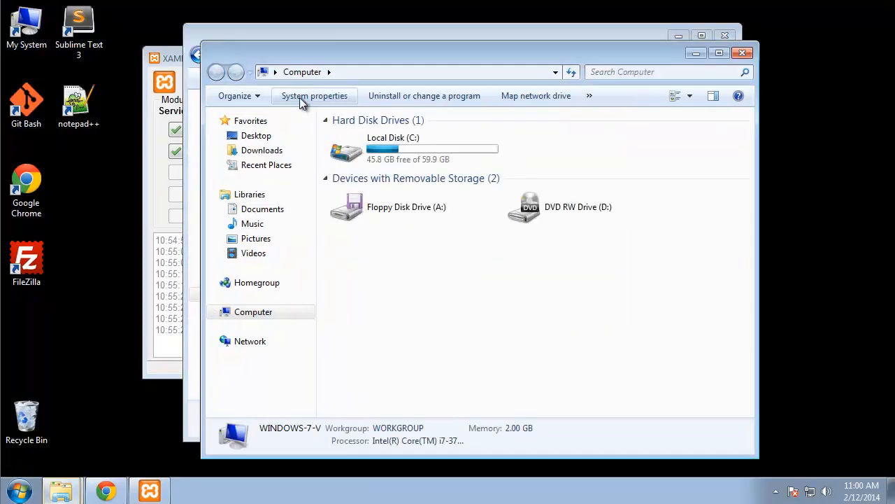
click(740, 53)
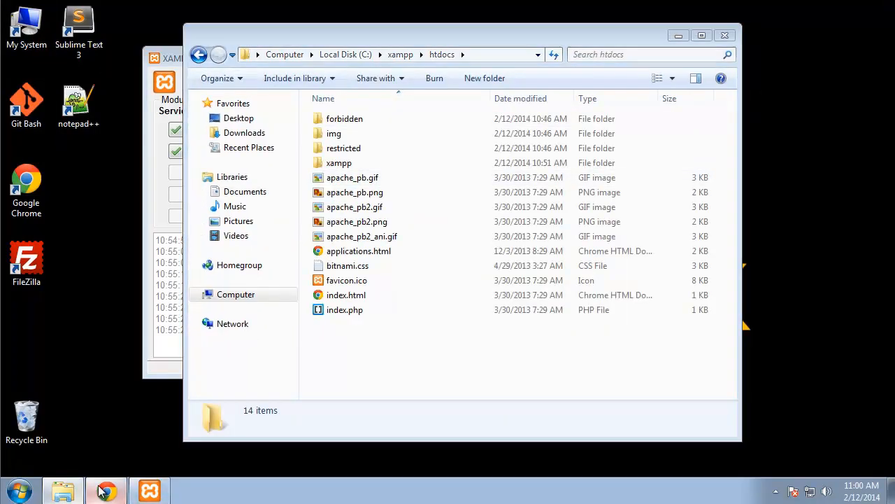
click(106, 492)
click(329, 52)
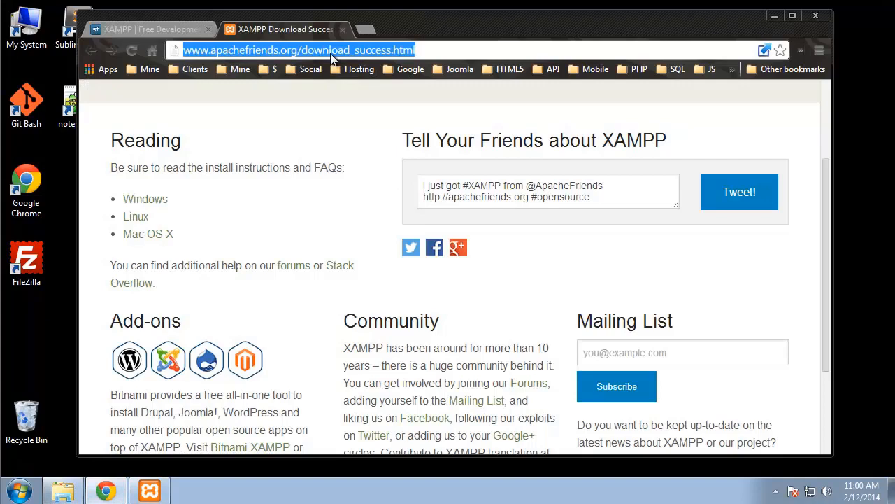
Step: Load localhost and choose English to reach the XAMPP 1.8.3 welcome page
text(localhost)
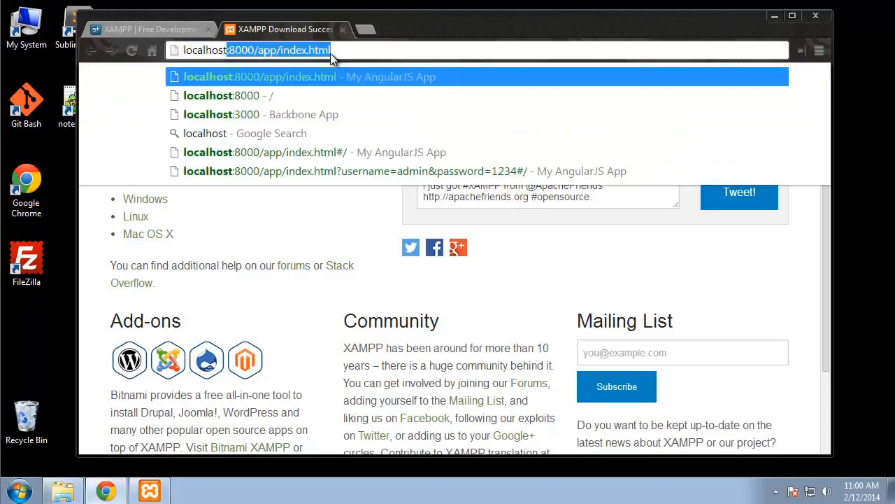
key(Delete)
key(Return)
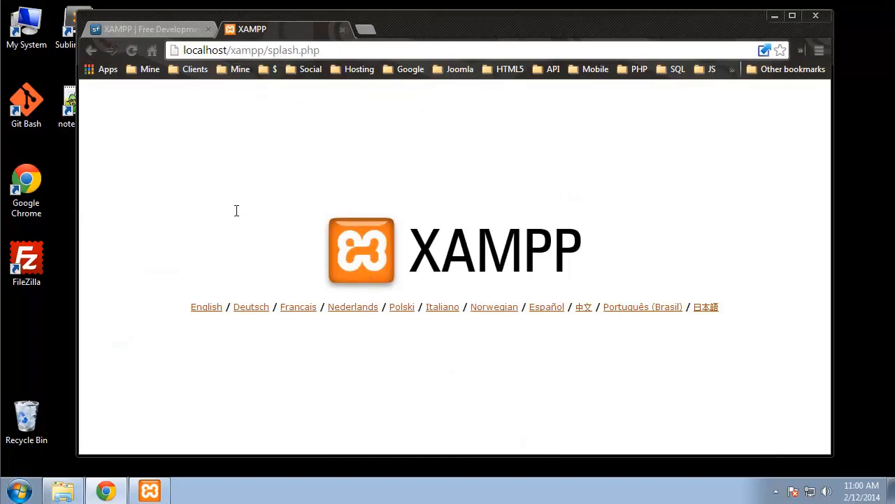
click(202, 309)
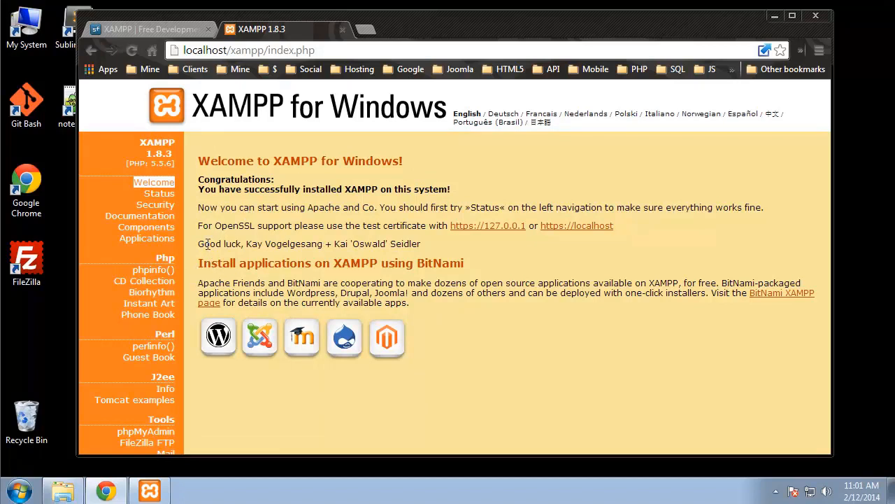
Step: Open the XAMPP Security page and review its status table flagging root without a password
click(157, 206)
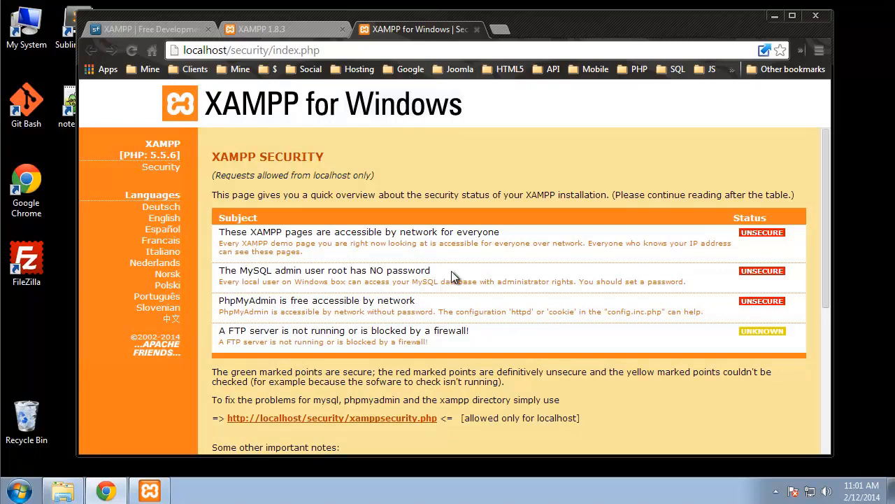
drag(452, 273, 238, 270)
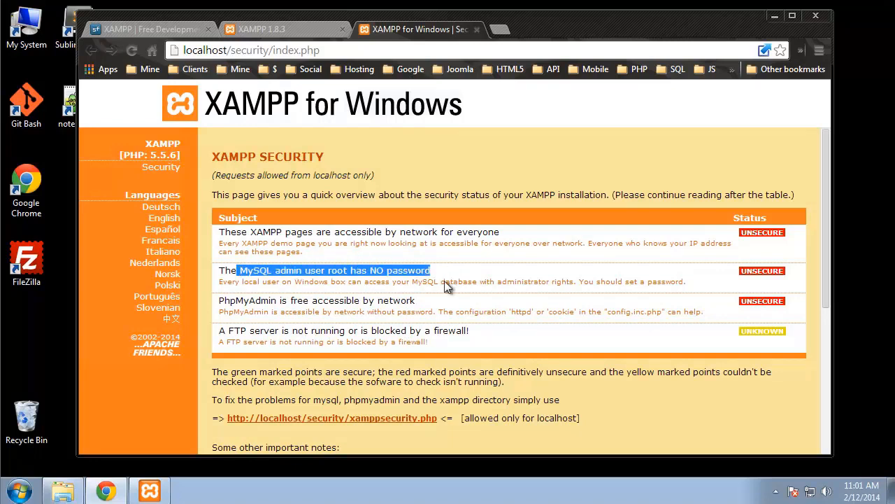
click(621, 396)
scroll(622, 396, down, 3)
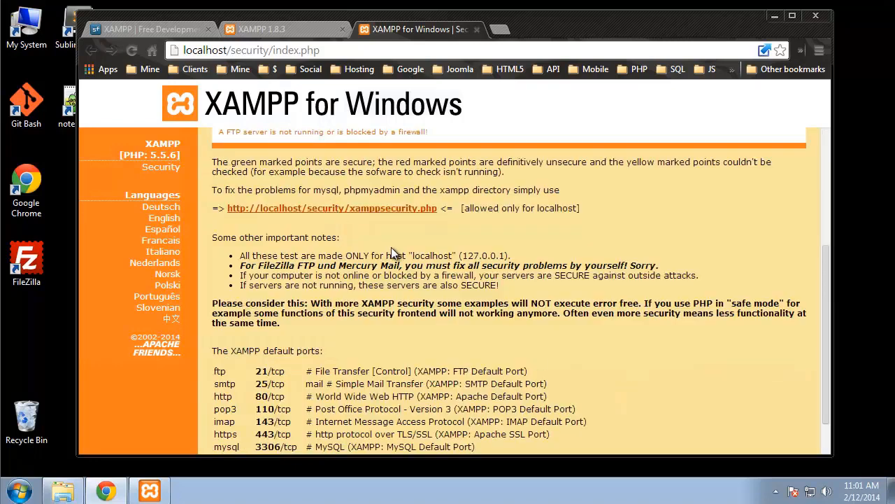
scroll(428, 254, up, 1)
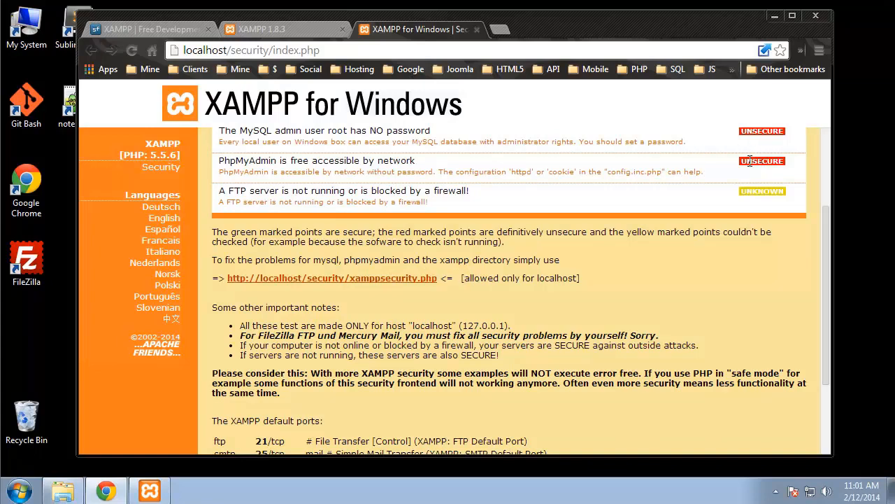
scroll(510, 242, up, 2)
scroll(314, 301, down, 2)
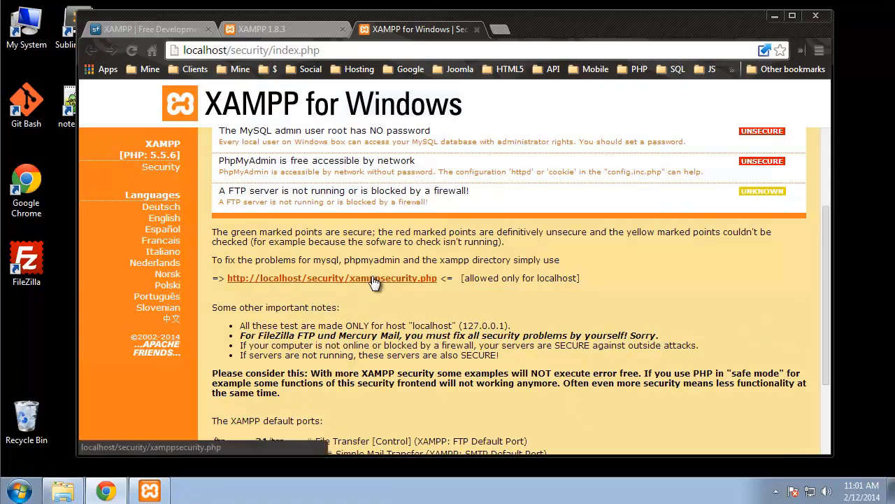
scroll(370, 283, down, 3)
scroll(371, 292, up, 3)
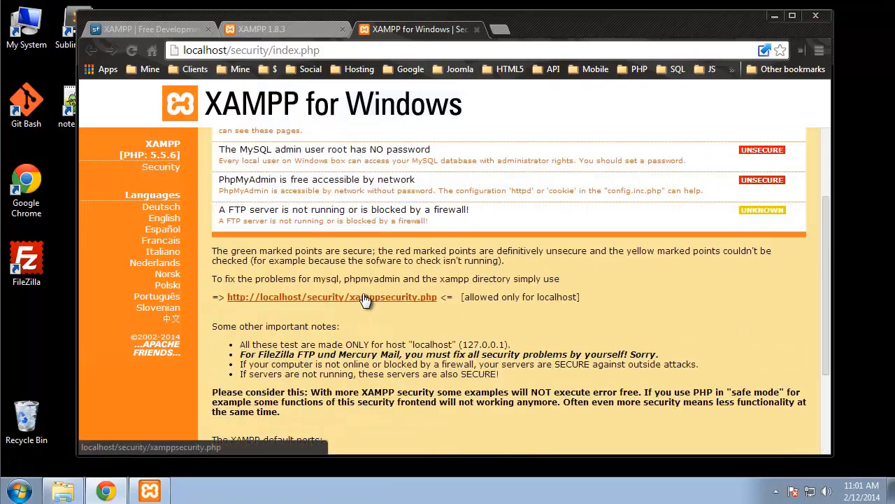
Step: In the xamppsecurity.php console, enter a new root password twice and submit it
click(364, 298)
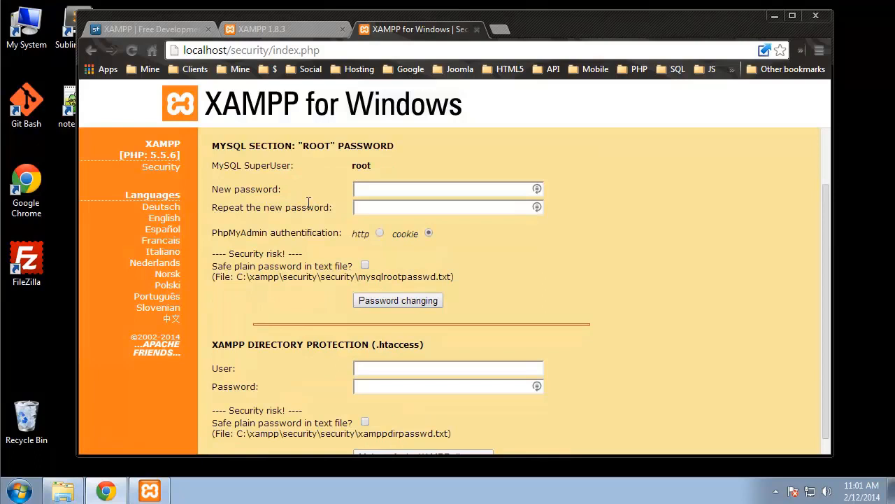
double_click(377, 167)
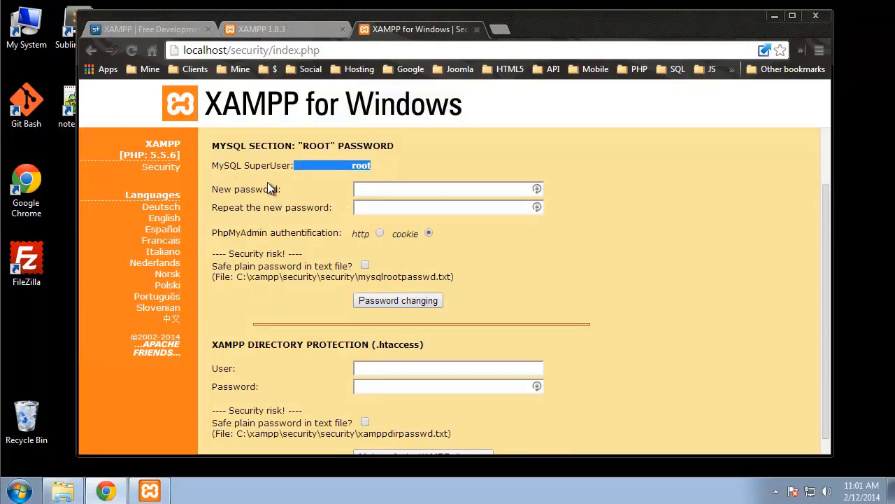
click(388, 190)
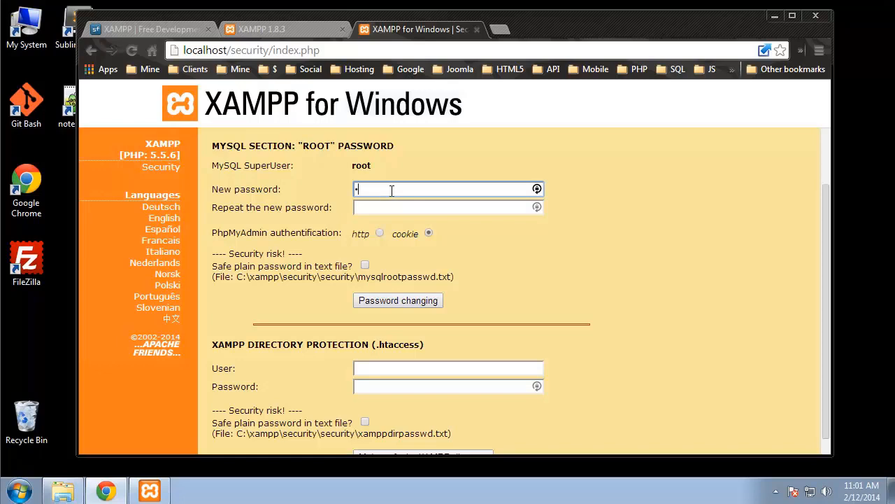
key(ctrl+a)
text(••••)
click(404, 210)
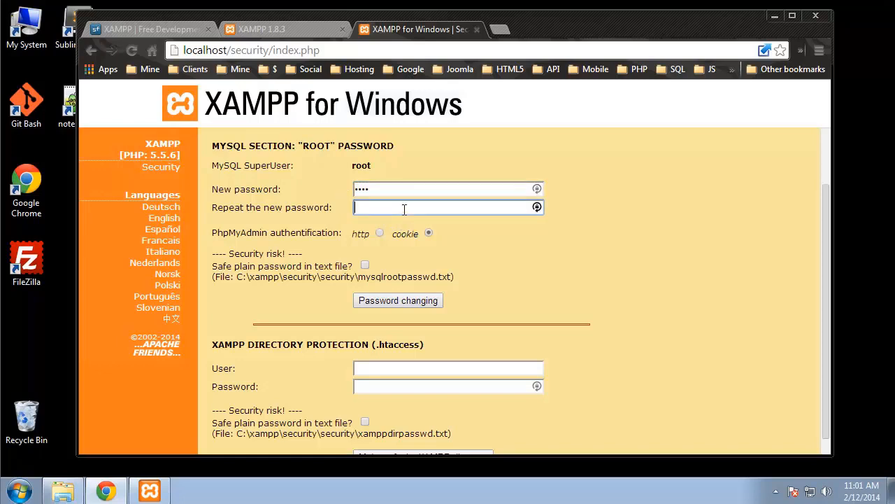
text(••••)
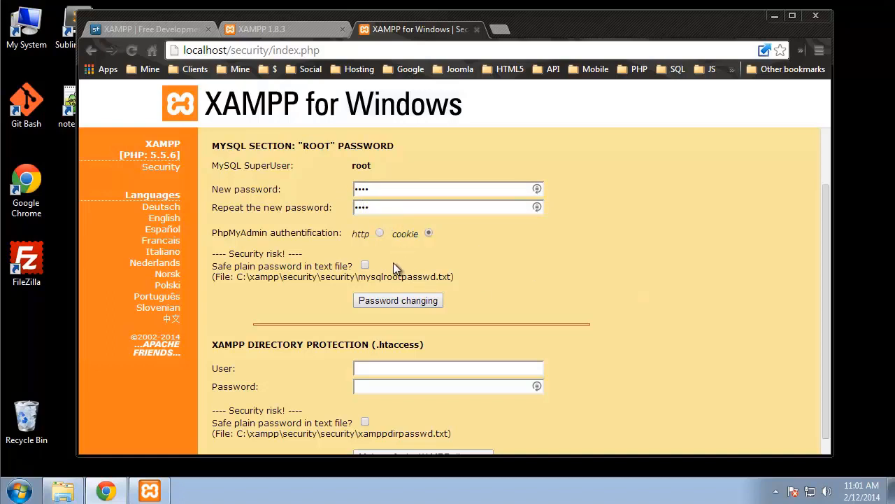
scroll(283, 186, down, 1)
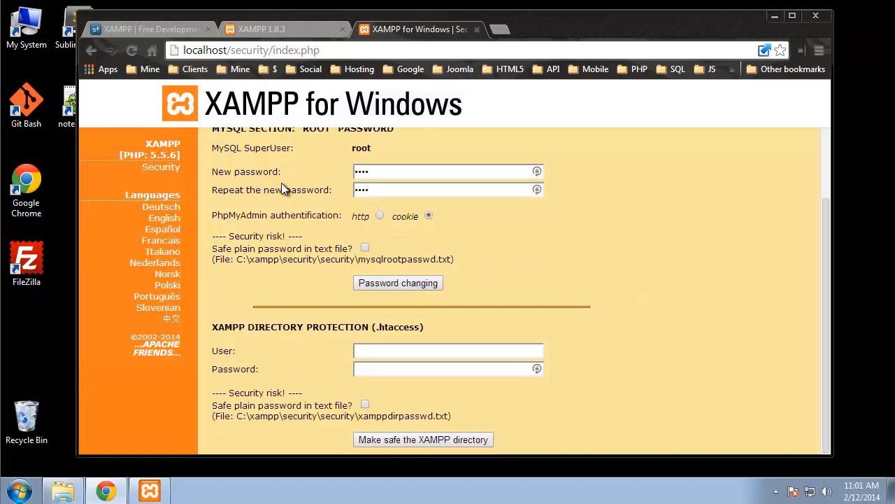
click(404, 283)
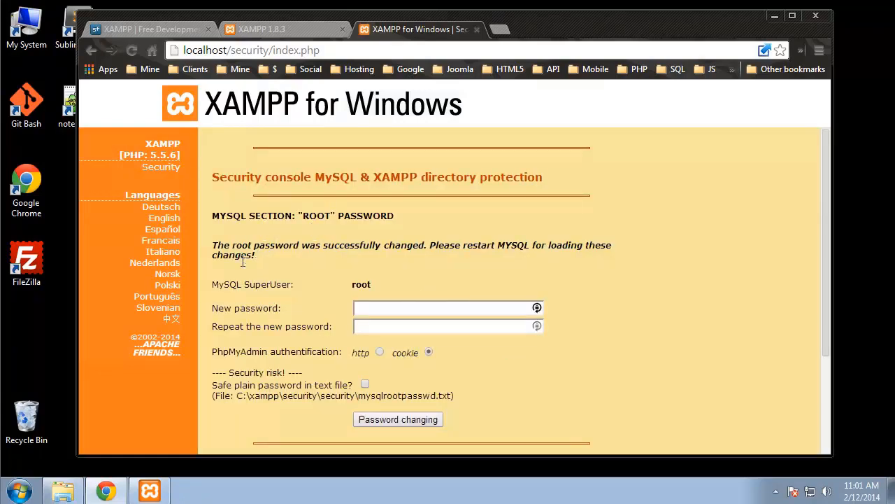
drag(323, 245, 422, 256)
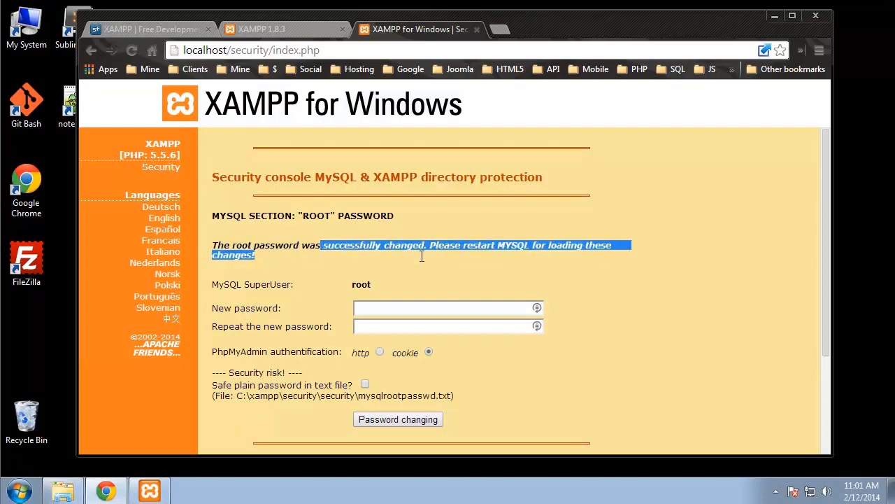
click(665, 341)
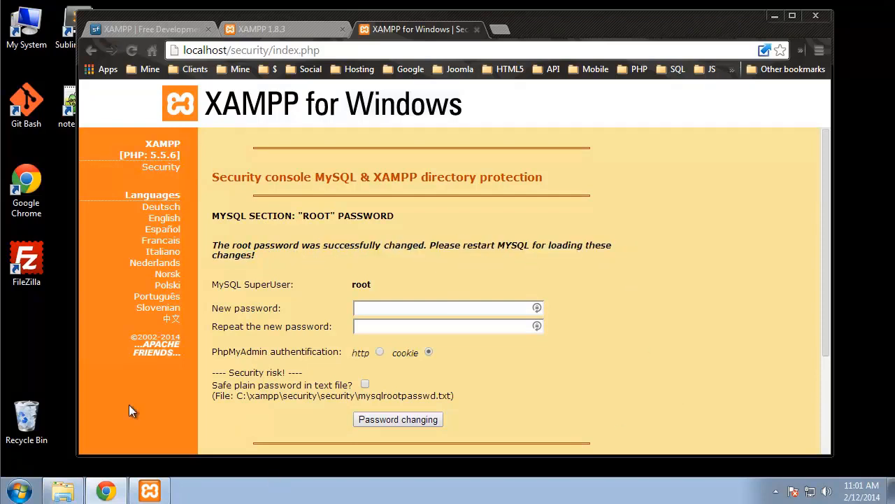
Step: Stop and restart MySQL in XAMPP Control Panel so it runs on port 3306, then return to Chrome
click(166, 495)
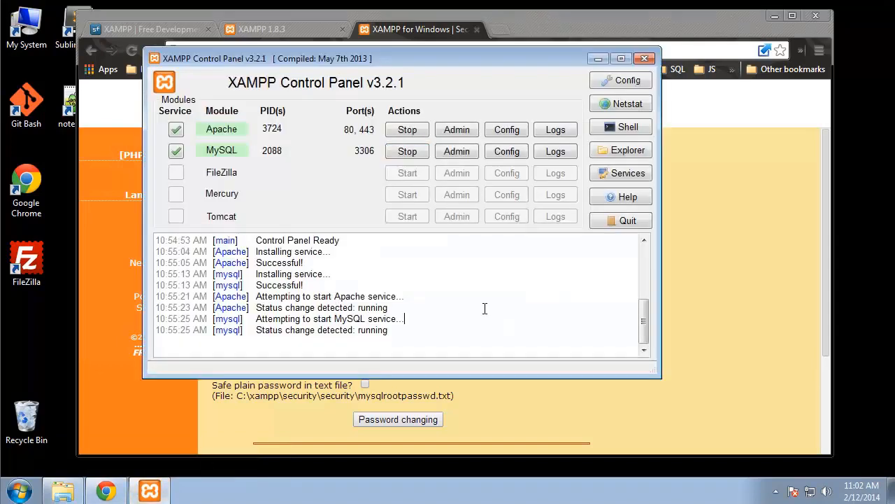
click(412, 157)
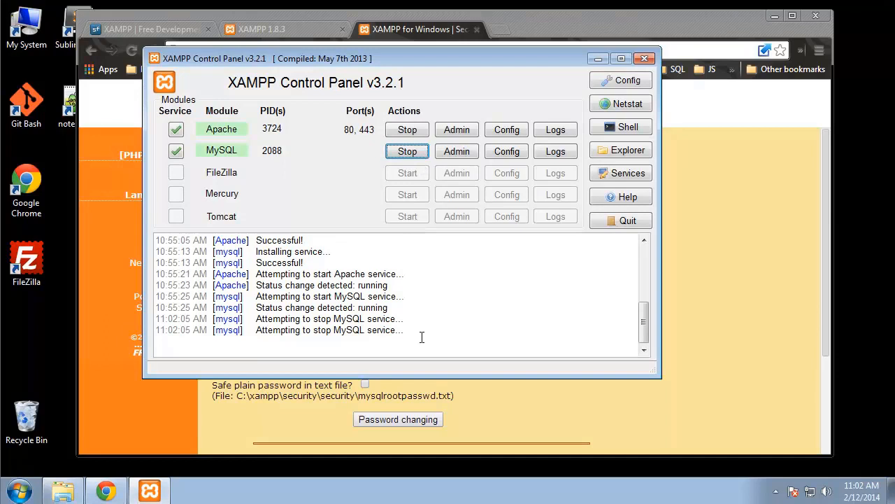
drag(257, 315, 456, 336)
click(508, 302)
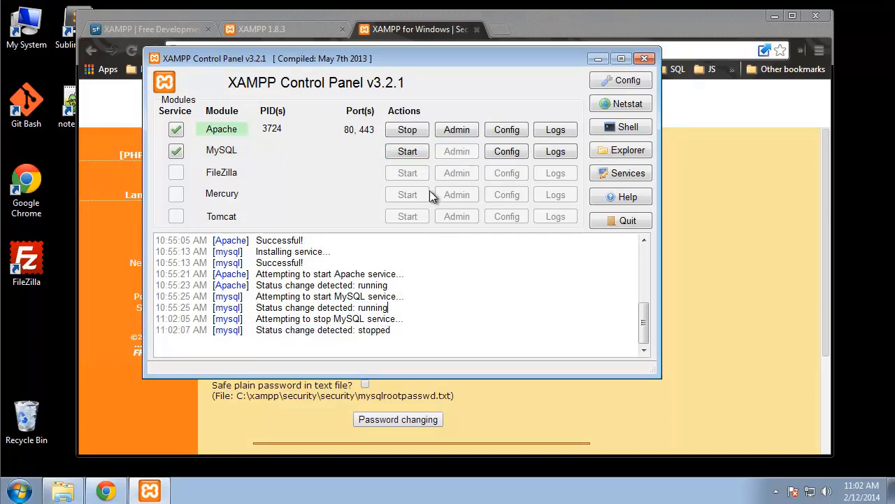
click(408, 153)
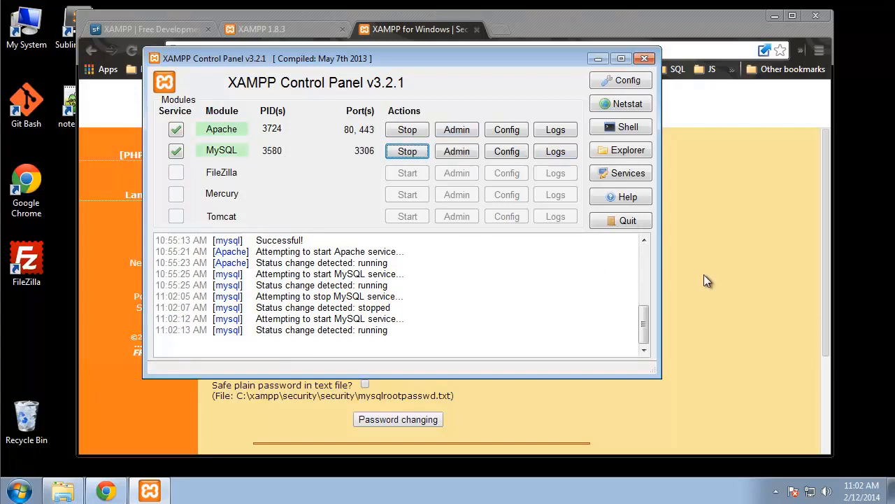
drag(493, 62, 365, 104)
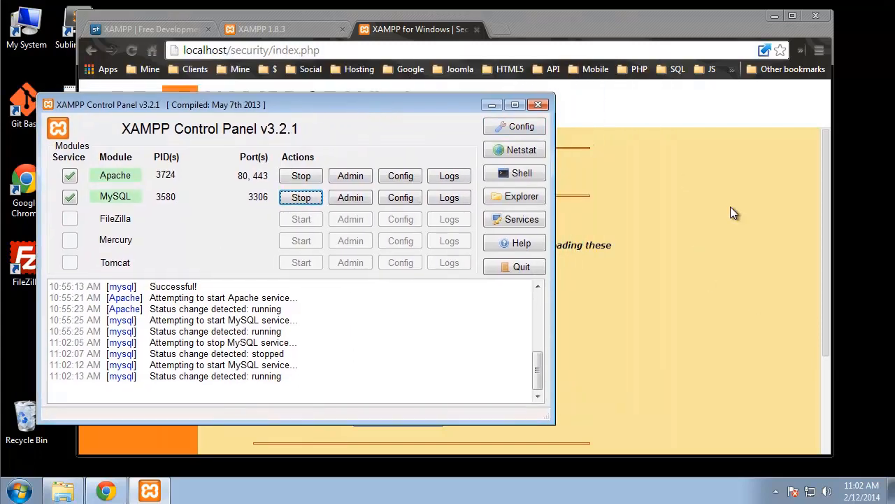
click(408, 30)
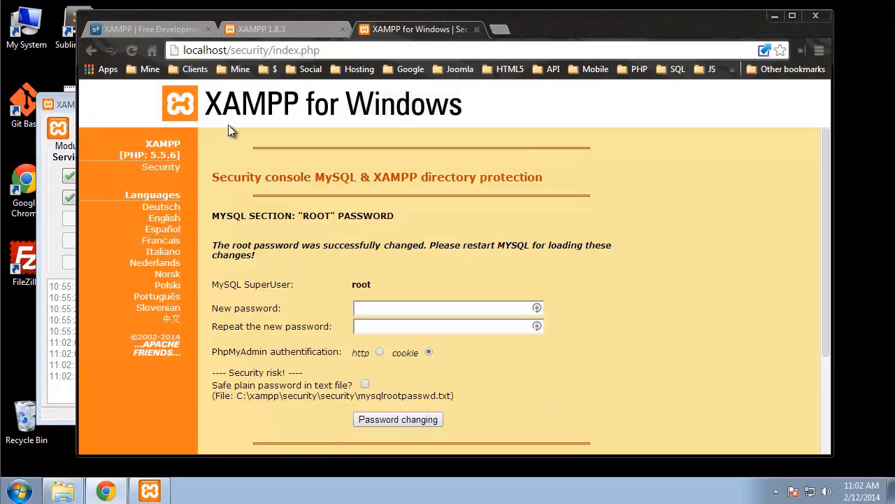
Step: Go from the XAMPP security page back to the localhost welcome page
click(194, 112)
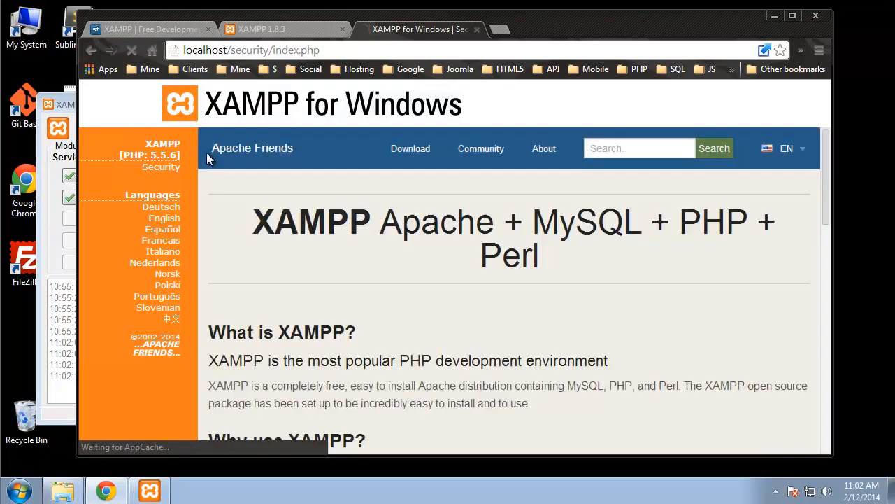
scroll(277, 175, down, 3)
scroll(277, 174, down, 4)
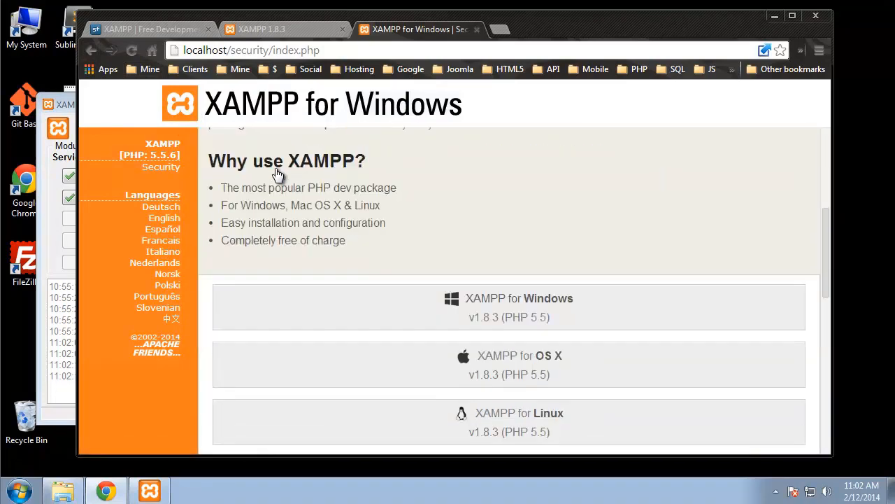
scroll(272, 187, up, 4)
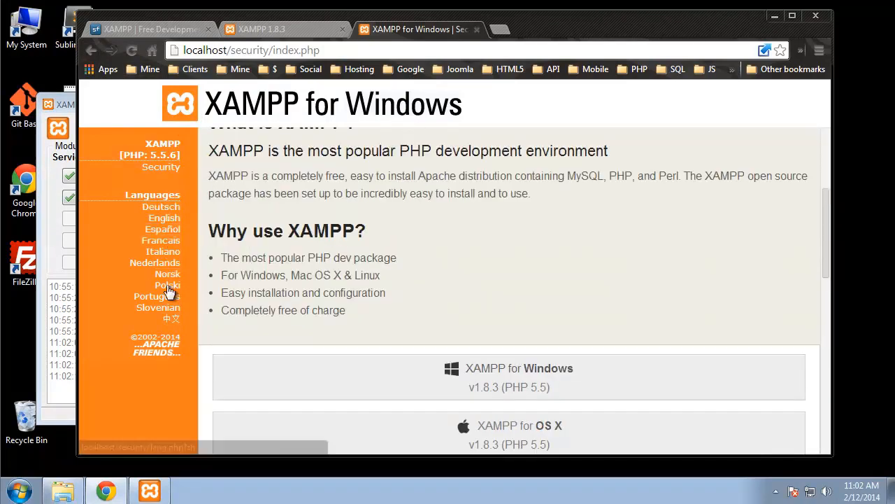
click(177, 166)
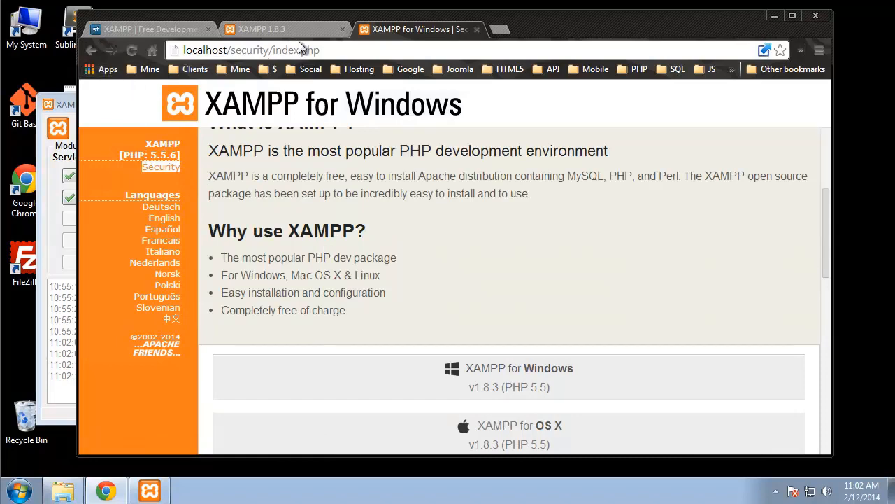
drag(328, 49, 227, 51)
key(BackSpace)
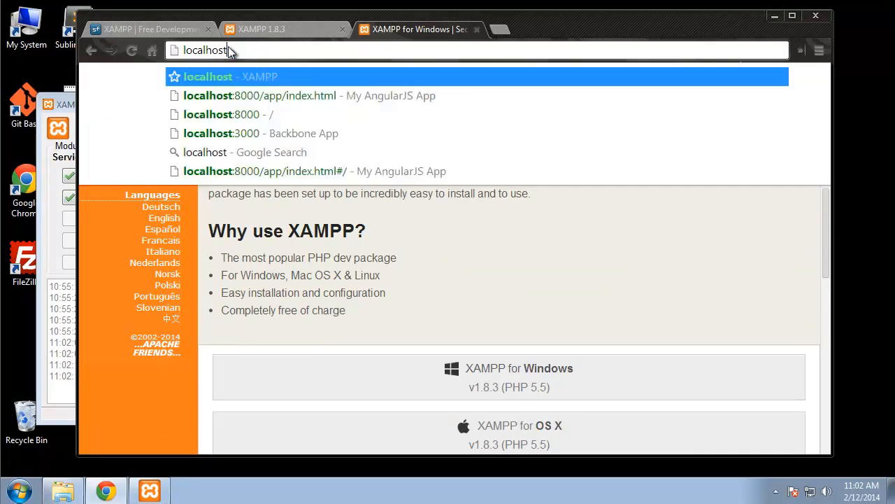
key(Return)
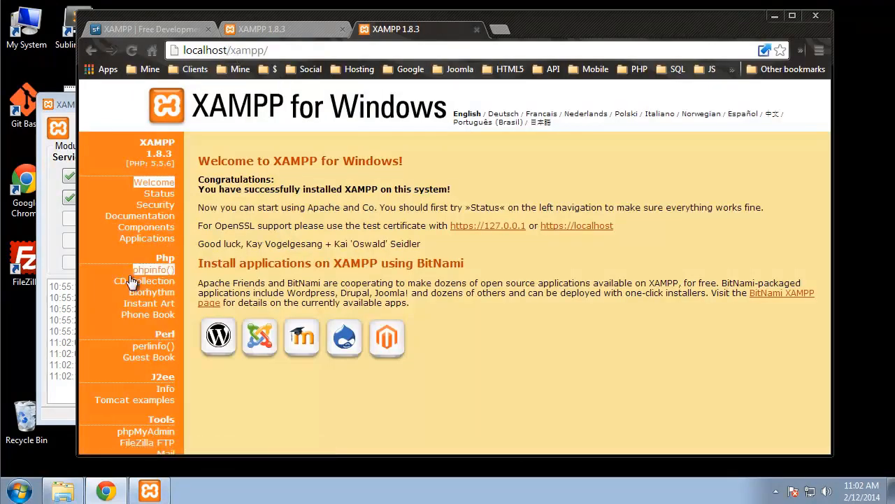
Step: Open the phpMyAdmin login page through the XAMPP Control Panel's MySQL Admin, closing the duplicate tab
click(147, 432)
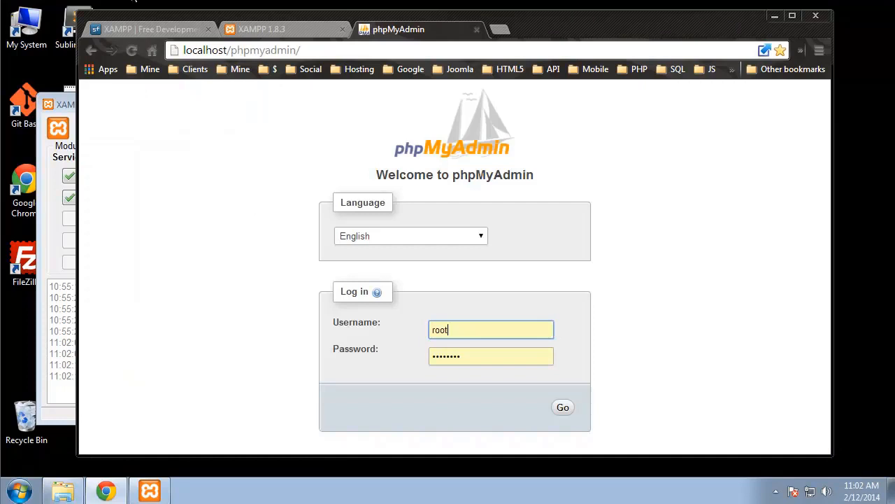
drag(194, 50, 302, 50)
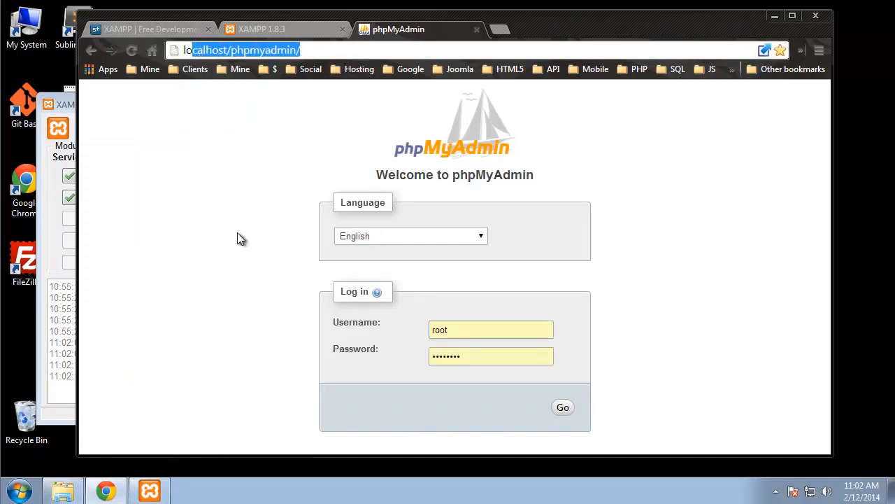
click(43, 181)
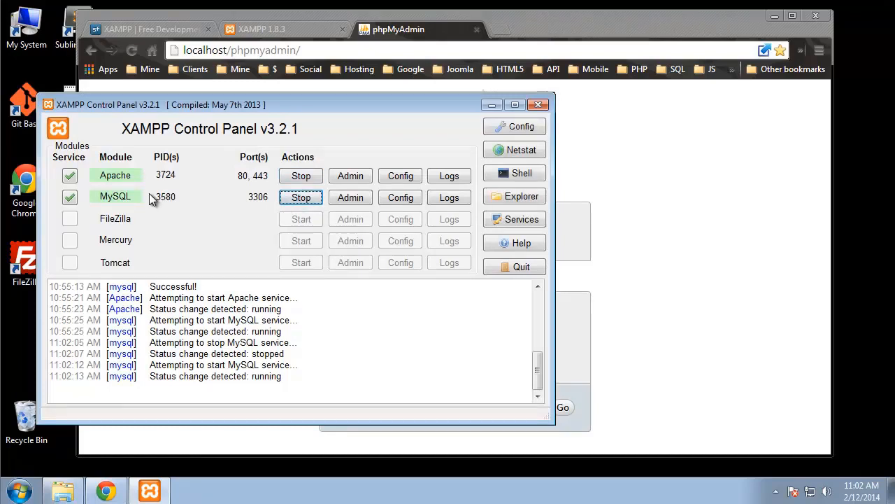
click(350, 198)
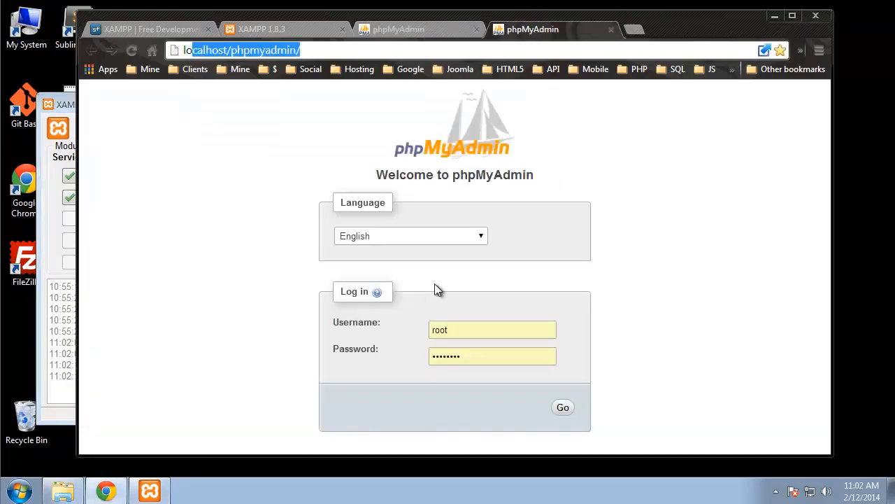
click(611, 30)
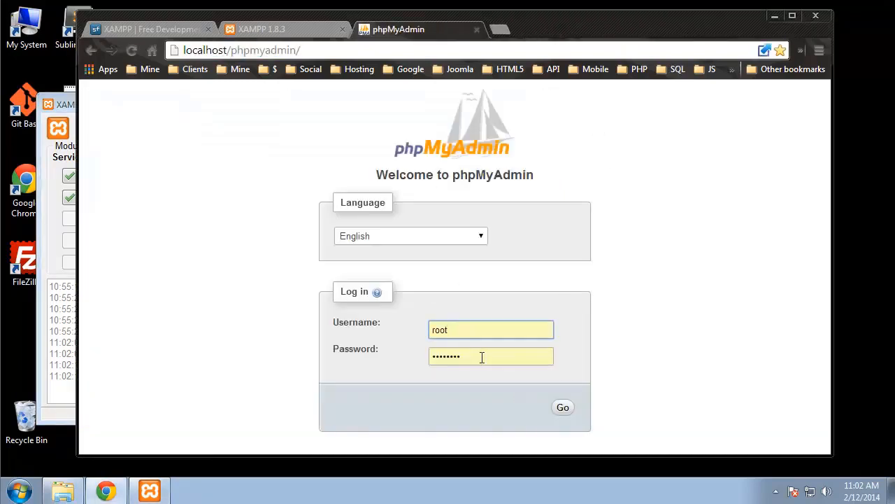
Step: Replace the autofilled password with the new shorter one and log in as root
drag(482, 357, 421, 356)
text(••••)
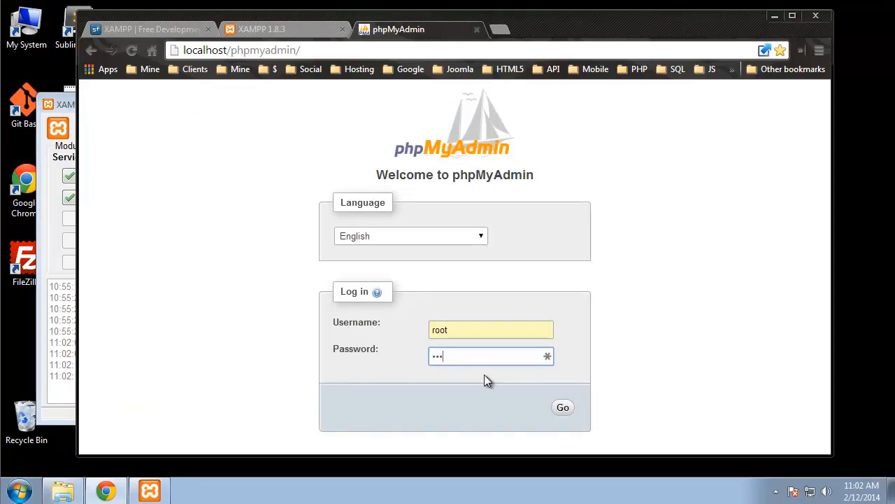
click(716, 300)
drag(469, 330, 430, 329)
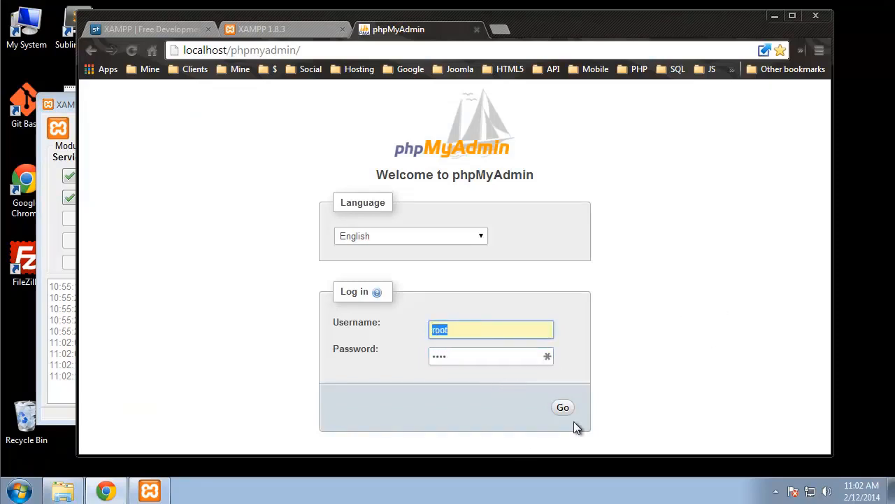
key(Return)
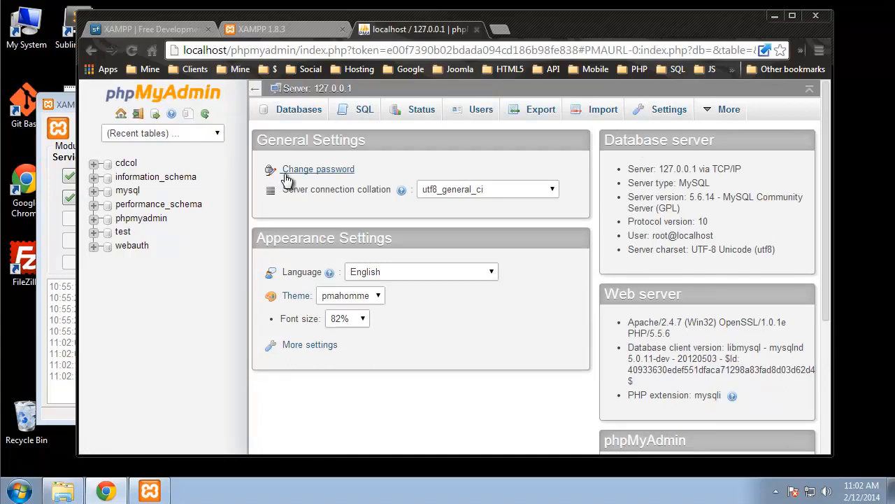
Step: Go to the cdcol database from the Databases list and browse the three rows of its cds table
click(299, 110)
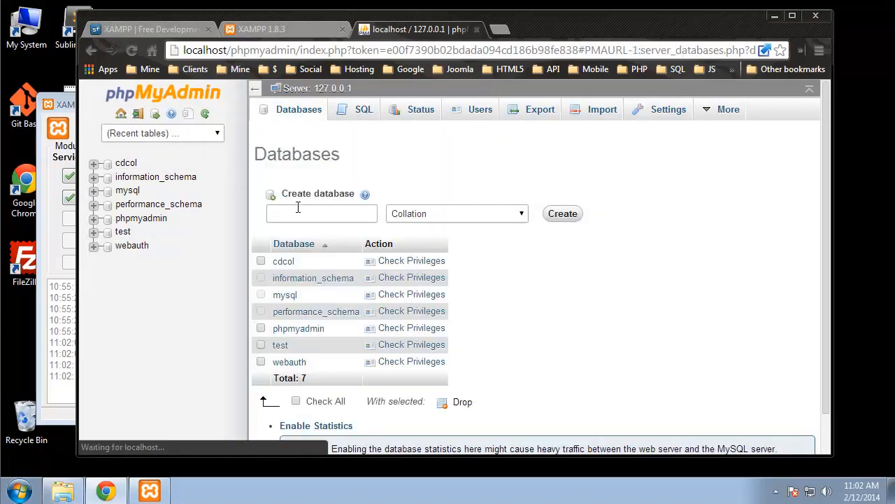
scroll(336, 203, down, 1)
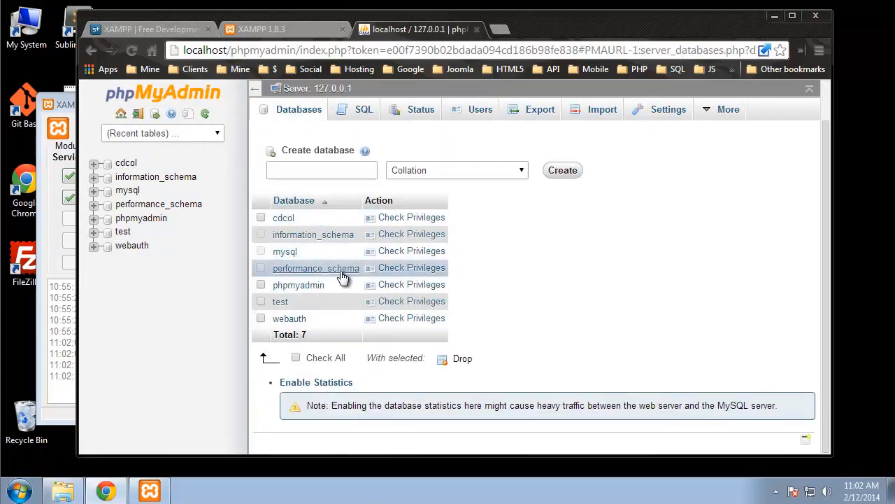
click(283, 219)
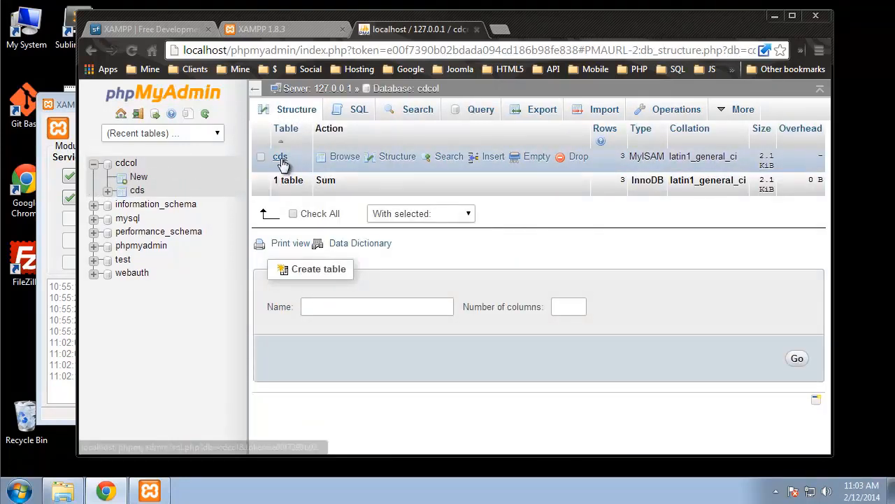
click(280, 158)
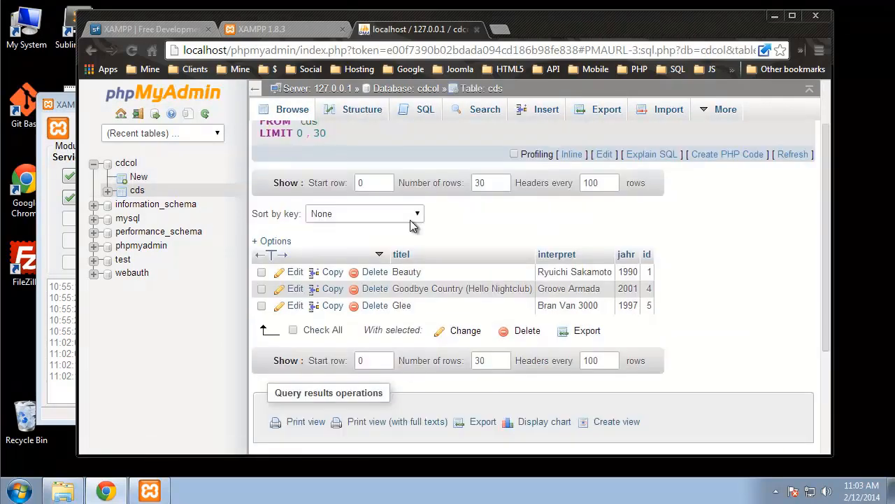
scroll(465, 343, down, 1)
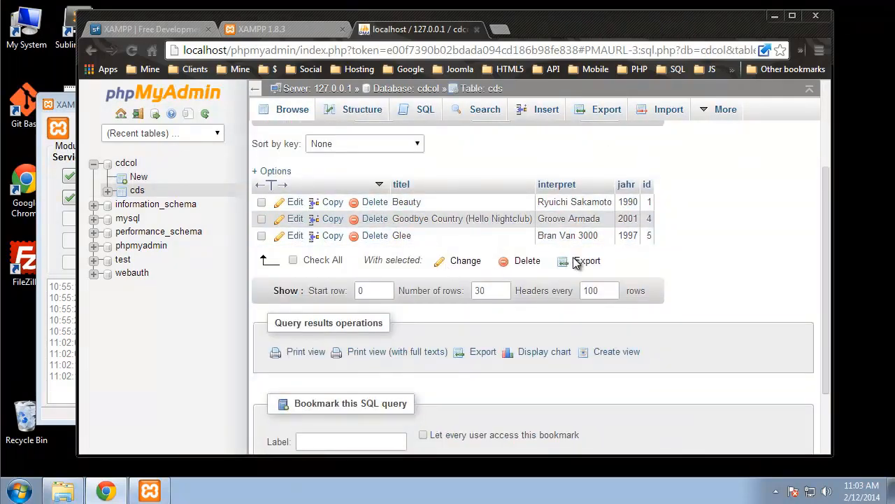
scroll(322, 175, up, 2)
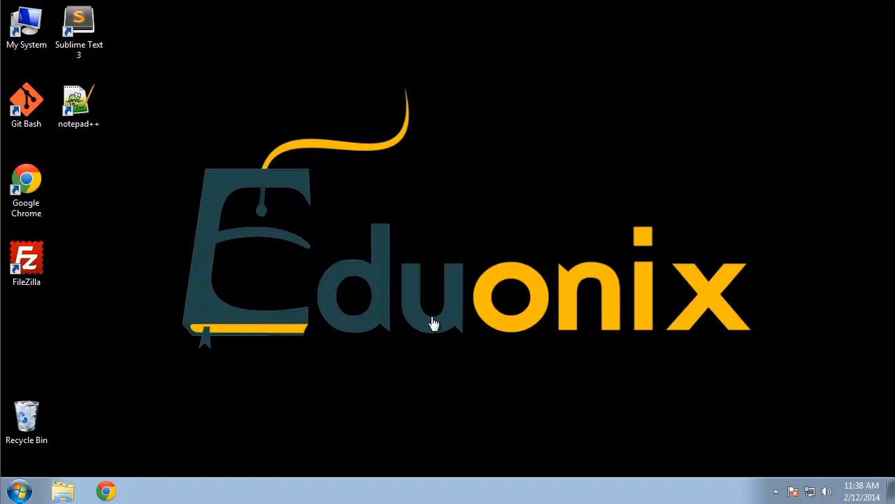
Step: Open phpMyAdmin for MySQL from the XAMPP Control Panel in the system tray
click(775, 491)
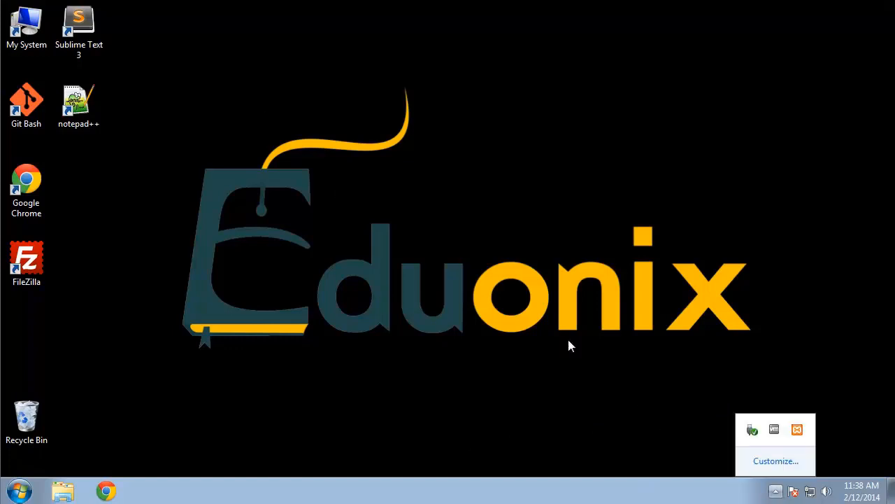
click(797, 430)
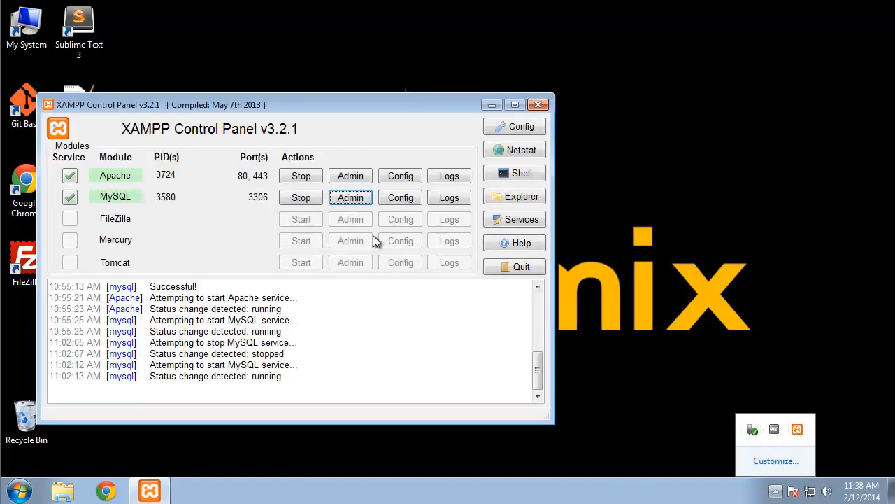
click(347, 200)
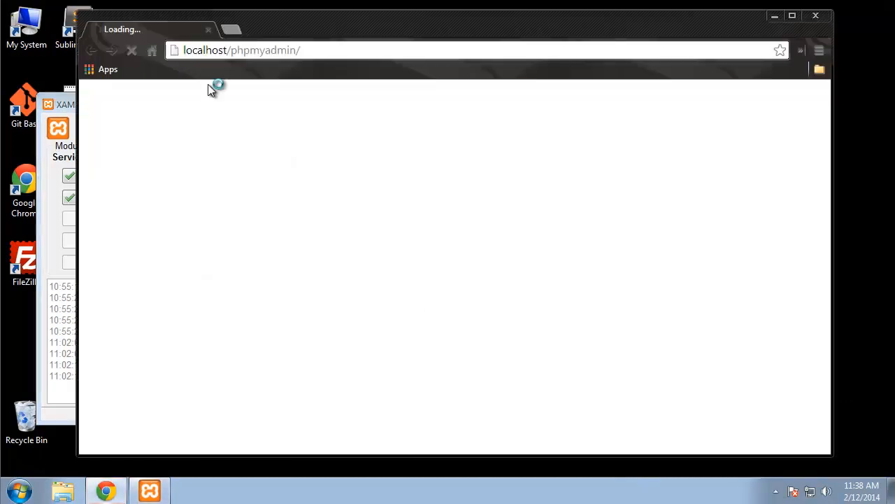
click(312, 52)
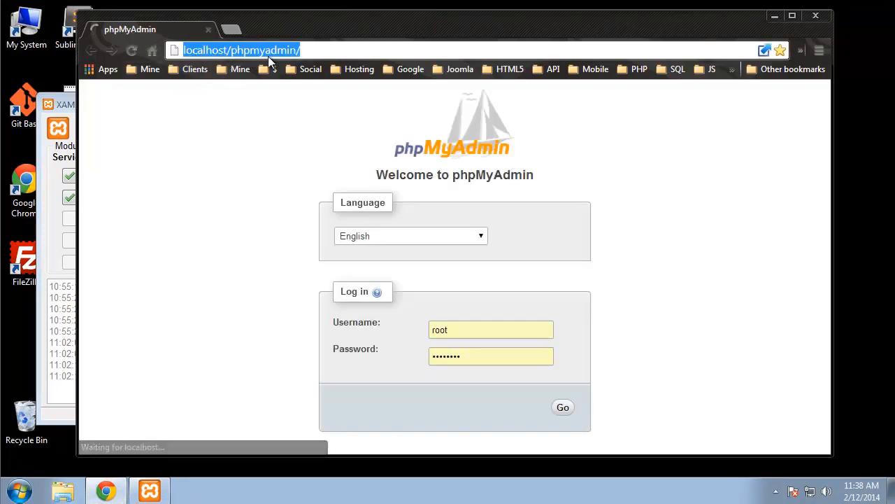
click(235, 152)
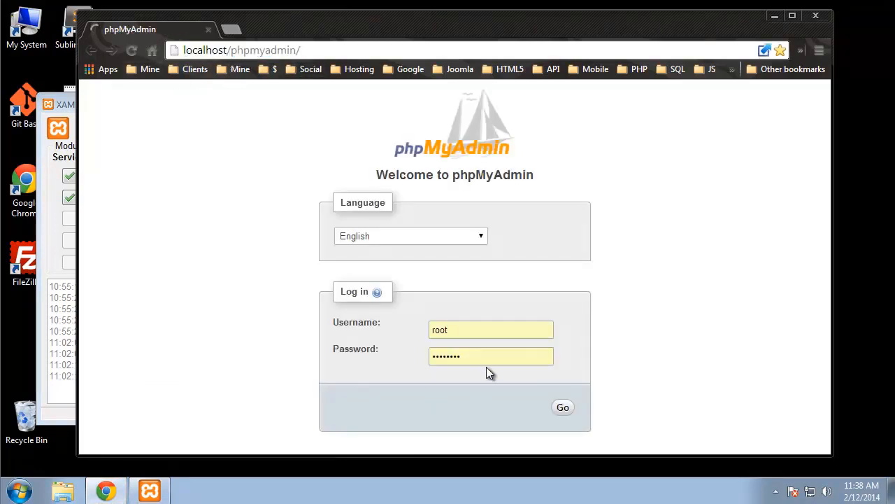
Step: Replace the saved password with the new root password, log in, and show the Databases list
drag(458, 357, 422, 358)
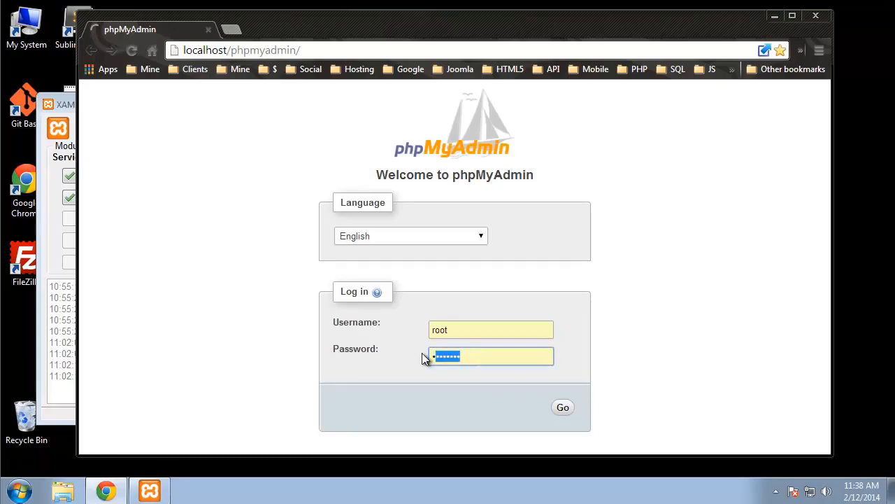
key(BackSpace)
text(root)
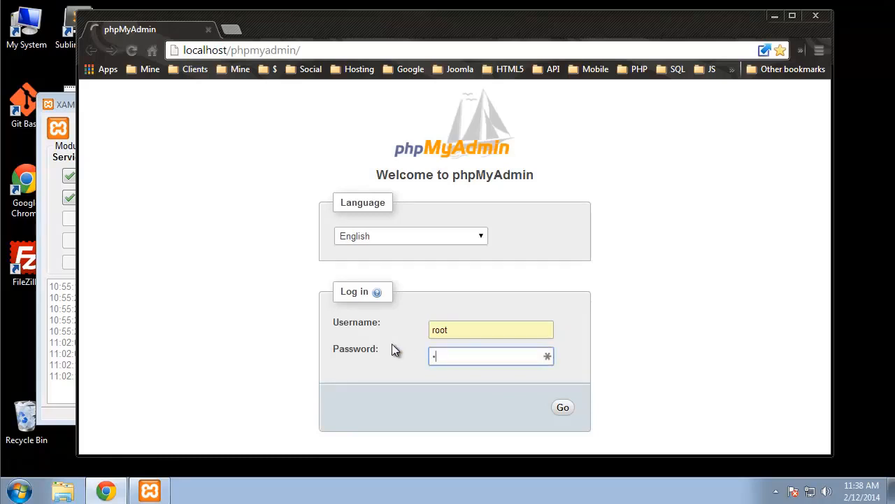
key(Return)
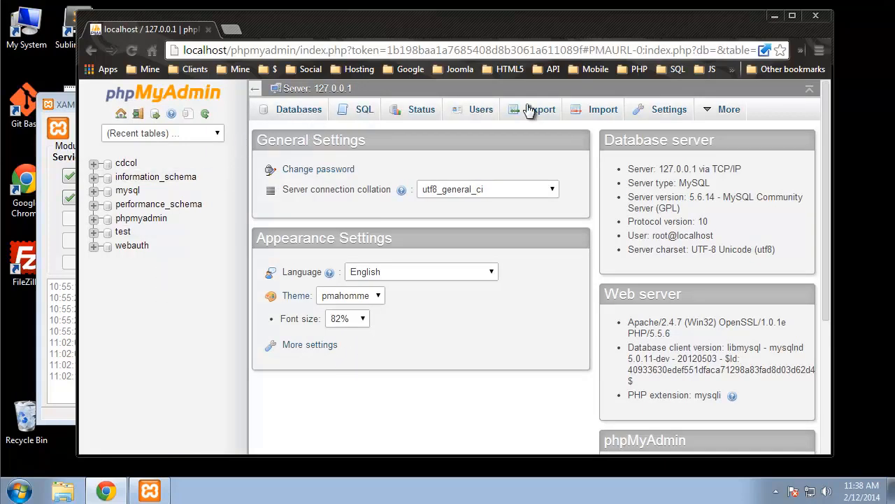
click(299, 110)
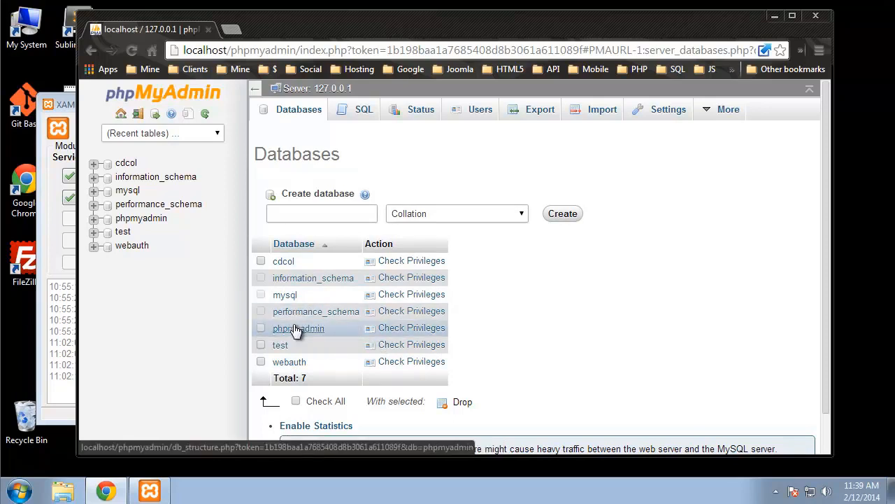
Step: Create a new database named users and open its empty structure page
click(343, 215)
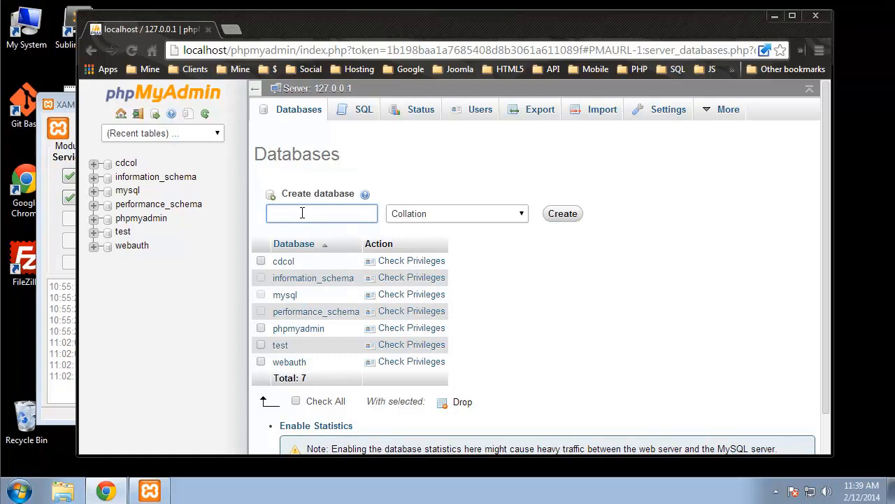
text(users)
click(564, 216)
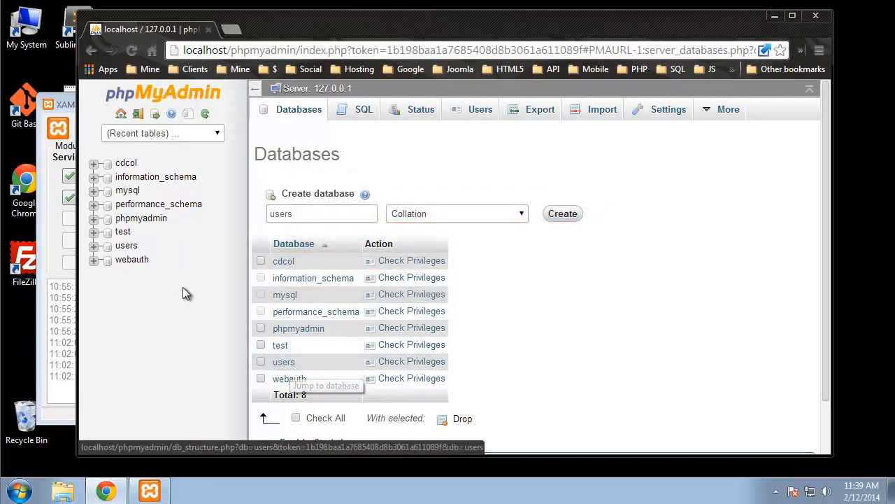
click(126, 249)
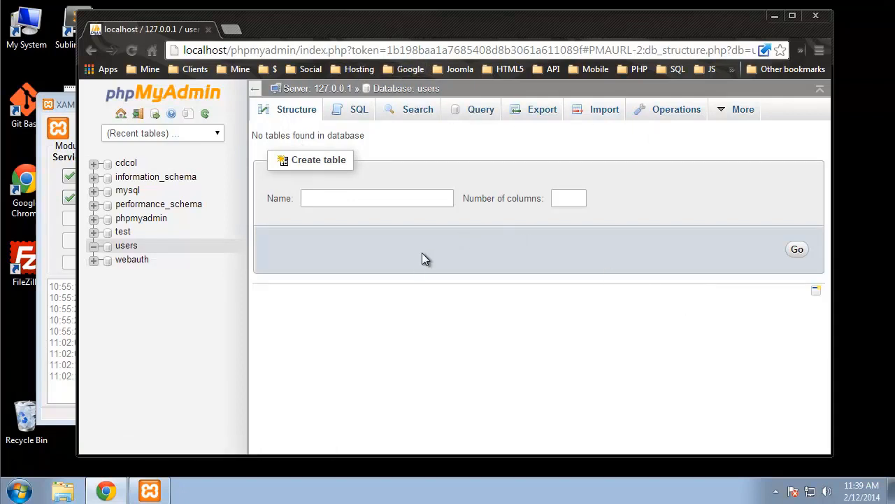
Step: Submit the create-table form with the name users and 4 columns
click(364, 198)
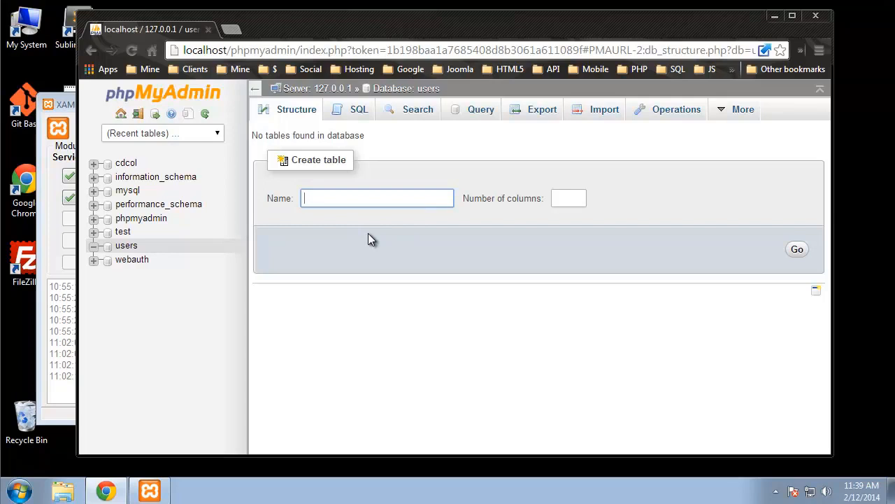
text(users)
click(572, 199)
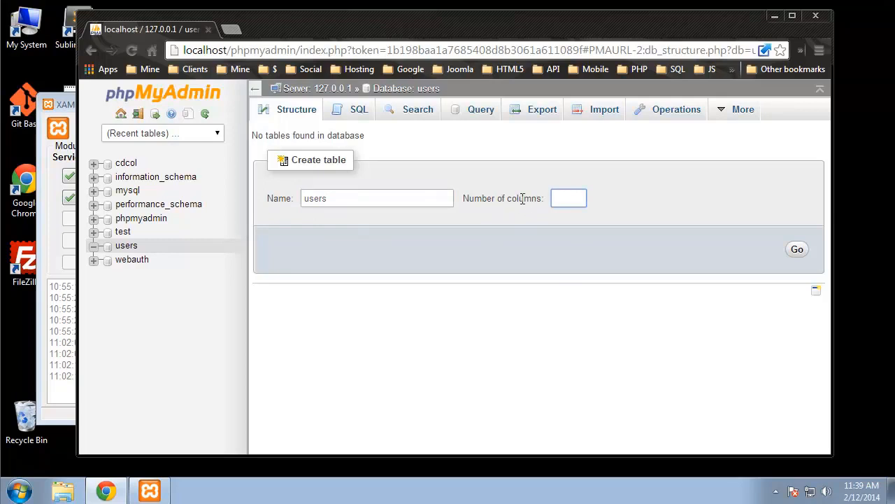
drag(508, 199, 544, 199)
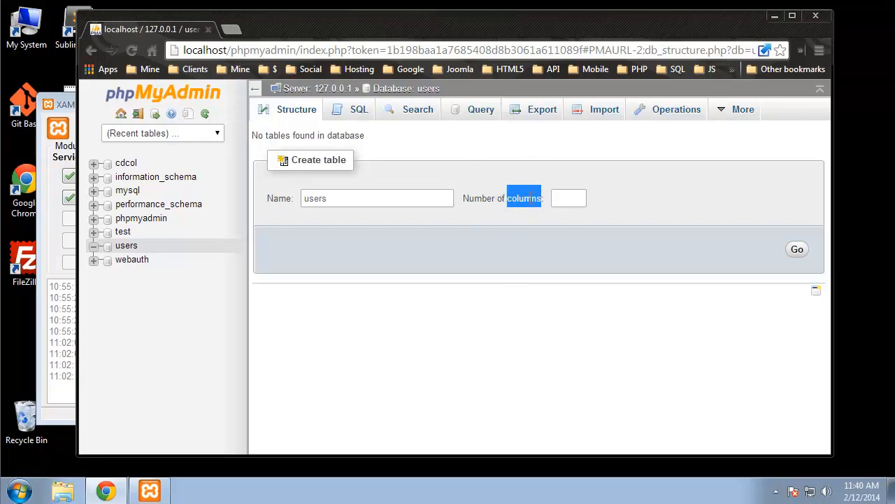
click(580, 201)
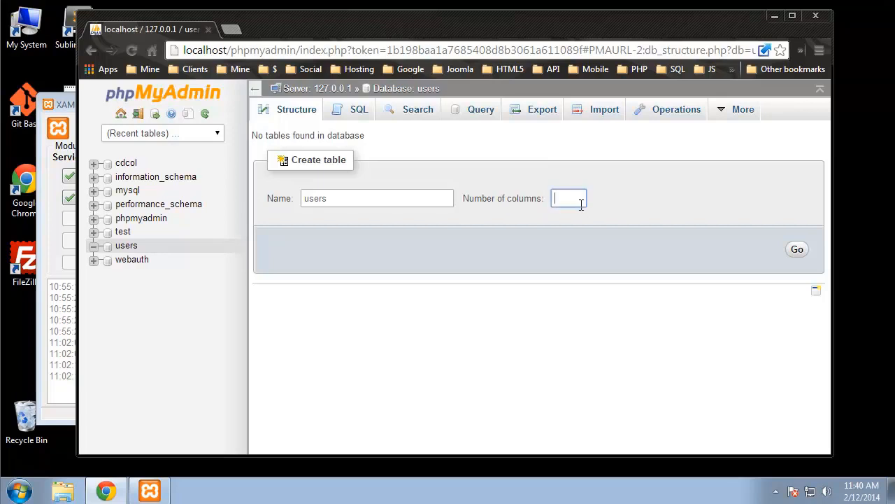
text(4)
click(798, 249)
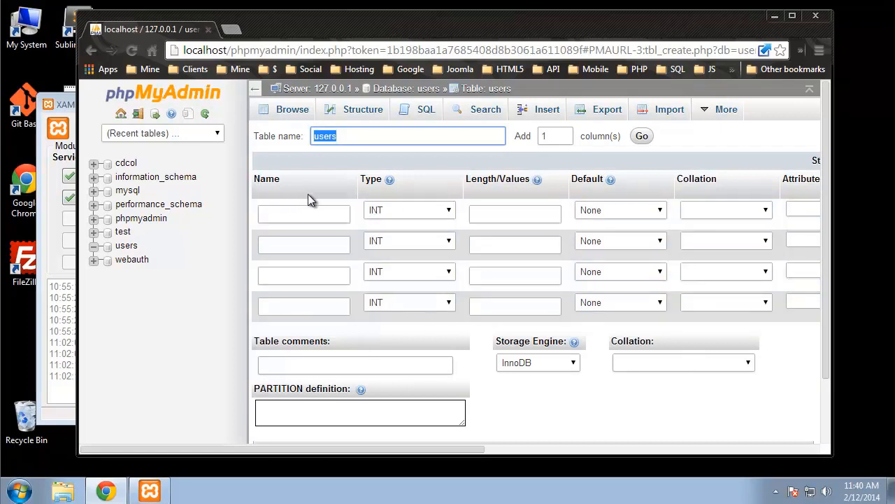
Step: Enter first_name as the first column's name, trying a camel-case variant along the way
click(309, 214)
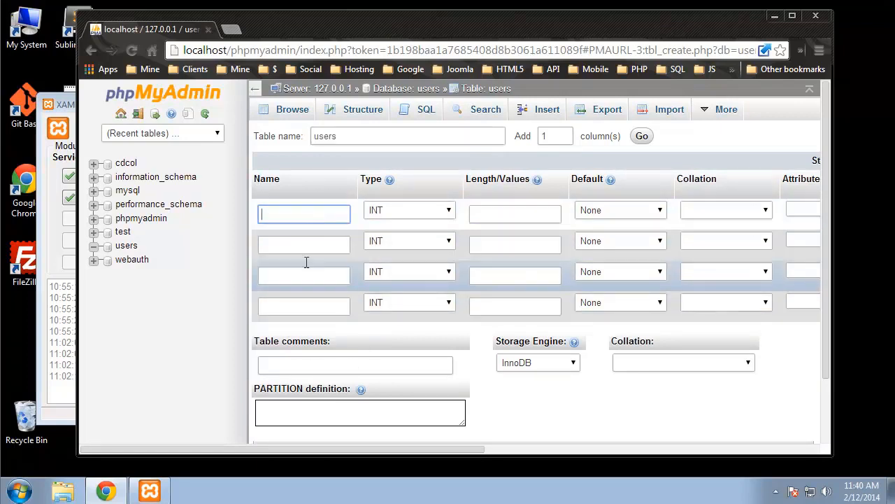
text(first_name)
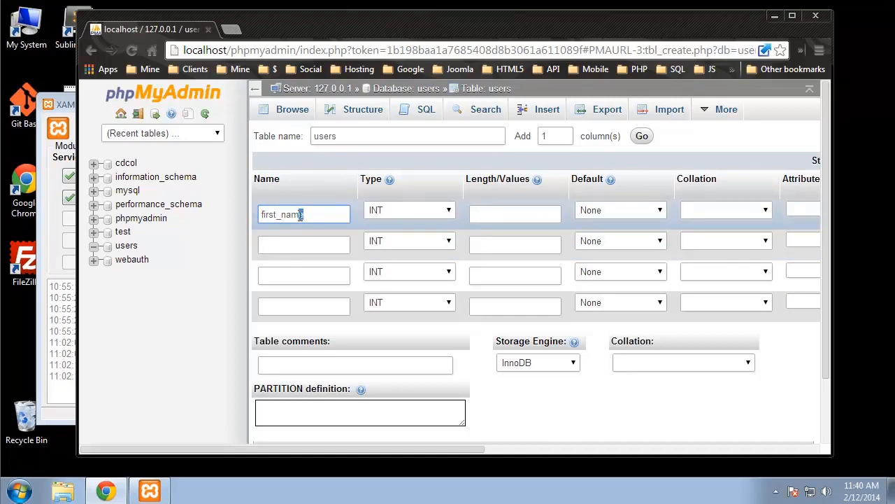
drag(301, 215, 258, 215)
click(285, 216)
drag(286, 216, 277, 217)
click(319, 216)
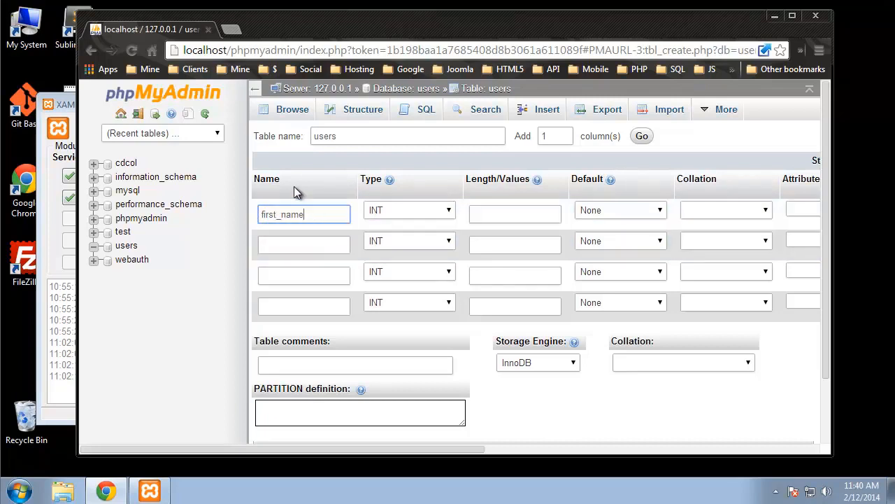
key(BackSpace)
key(BackSpace)
key(BackSpace)
key(BackSpace)
key(BackSpace)
text(Name)
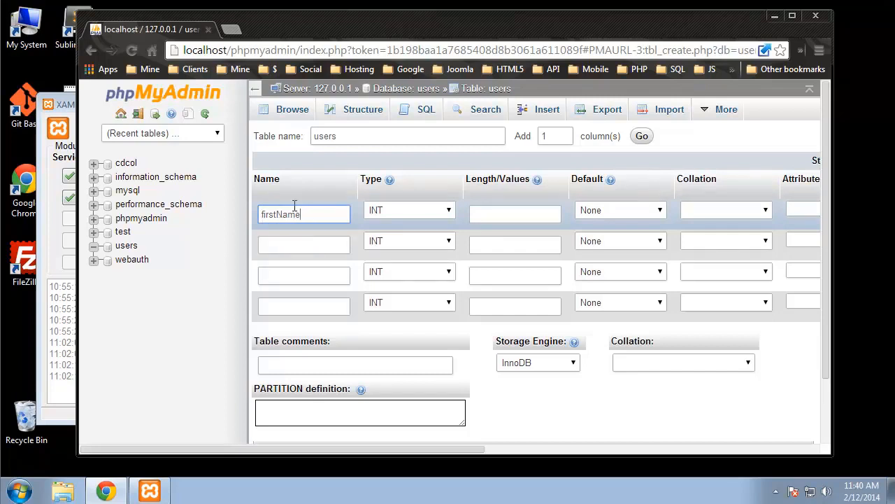
key(BackSpace)
key(BackSpace)
key(BackSpace)
key(BackSpace)
text(_name)
Step: Replace first_name with id as the first column's name and check its type choices
drag(330, 217, 260, 218)
key(BackSpace)
text(id)
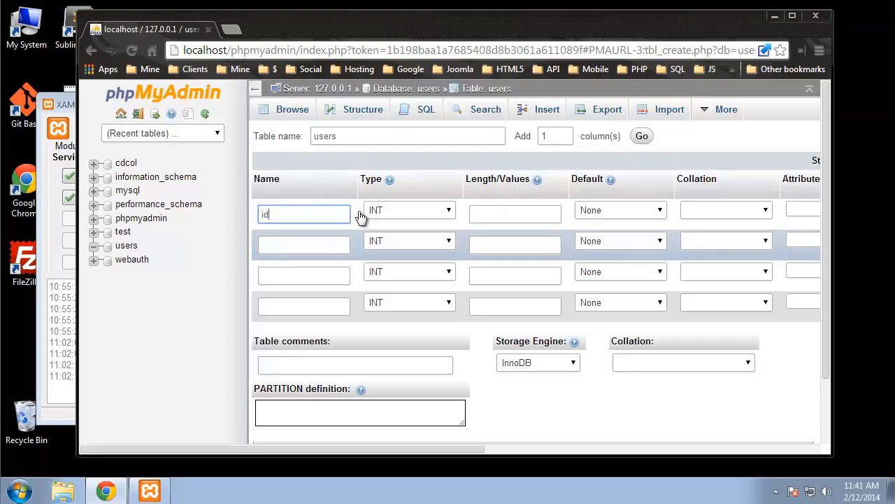
click(442, 217)
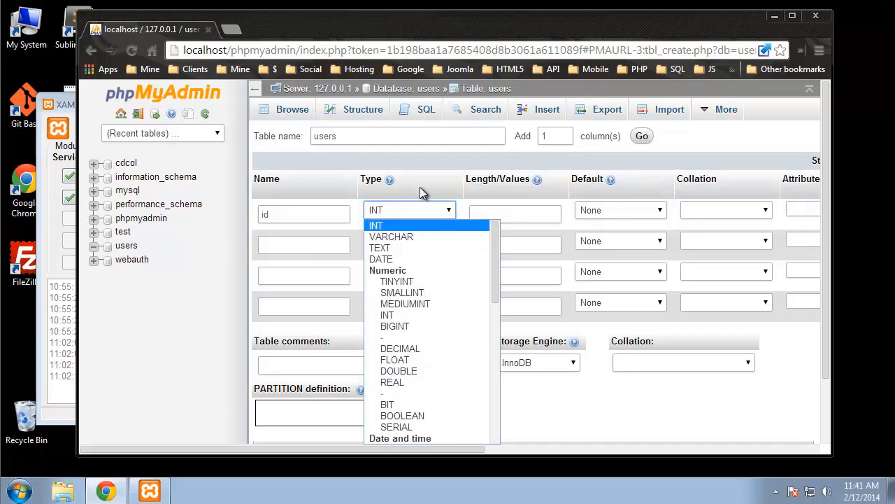
Step: Keep the id column as INT with length 11 and default None
click(426, 228)
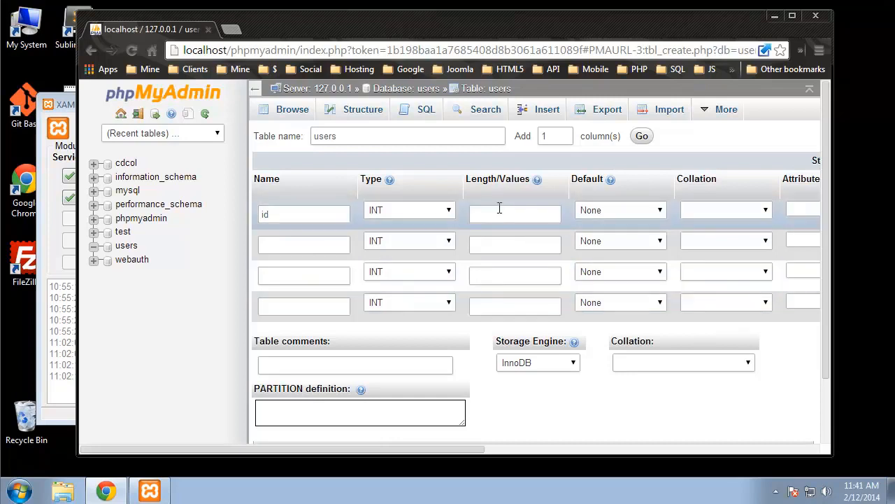
click(499, 210)
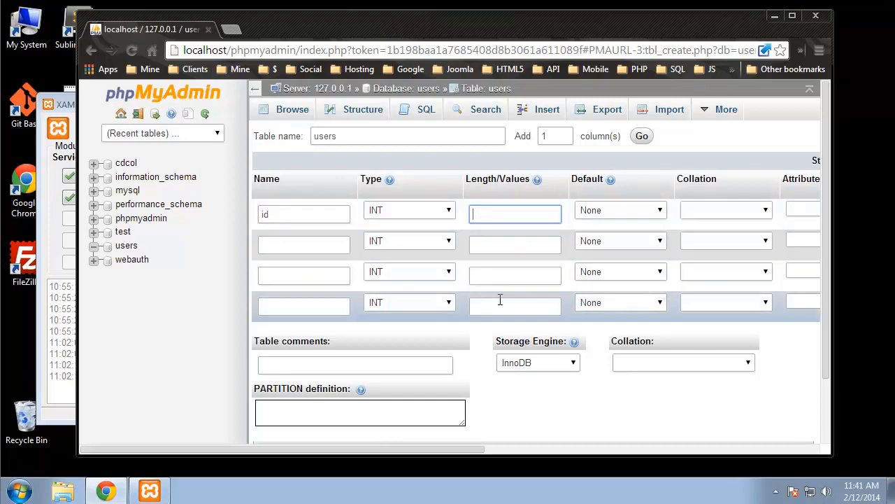
click(492, 214)
text(11)
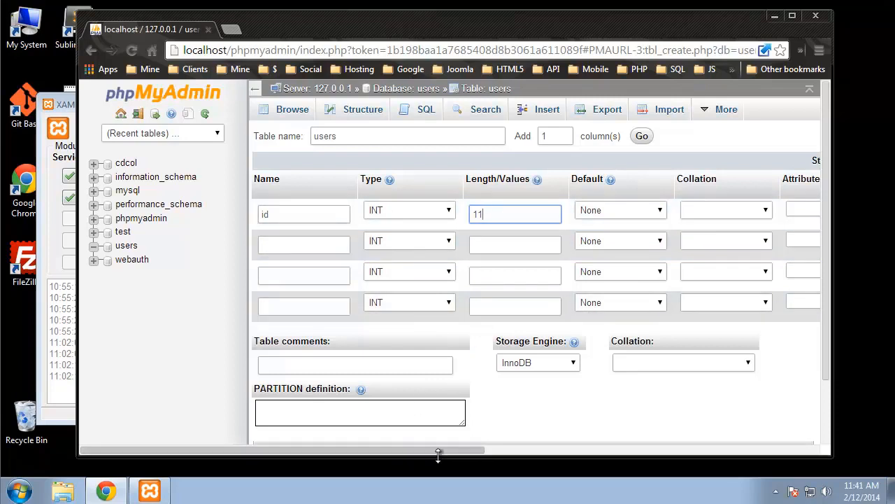
drag(448, 449, 558, 446)
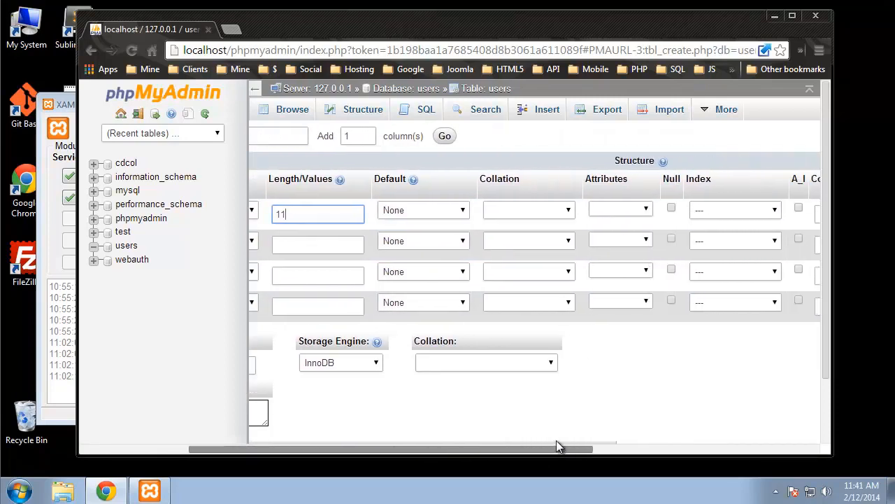
click(441, 209)
click(663, 367)
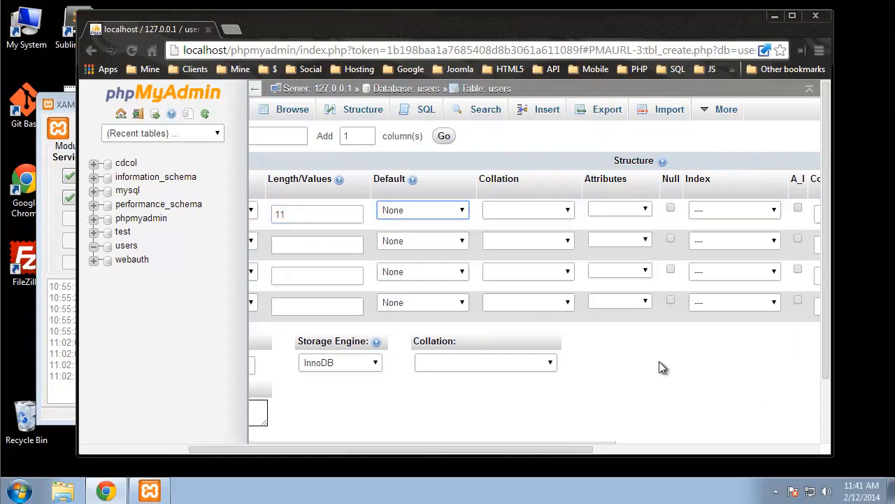
click(660, 368)
drag(378, 448, 489, 449)
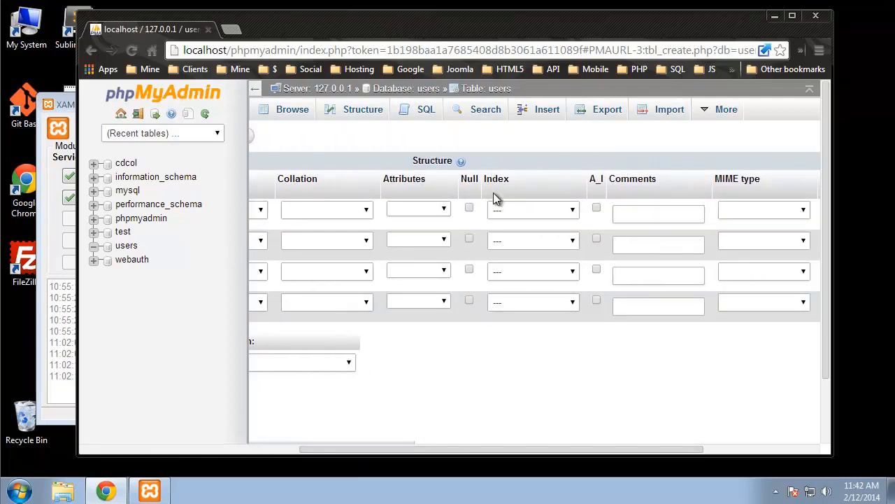
Step: Set id's index to PRIMARY and enable A_I auto-increment
click(569, 215)
click(556, 234)
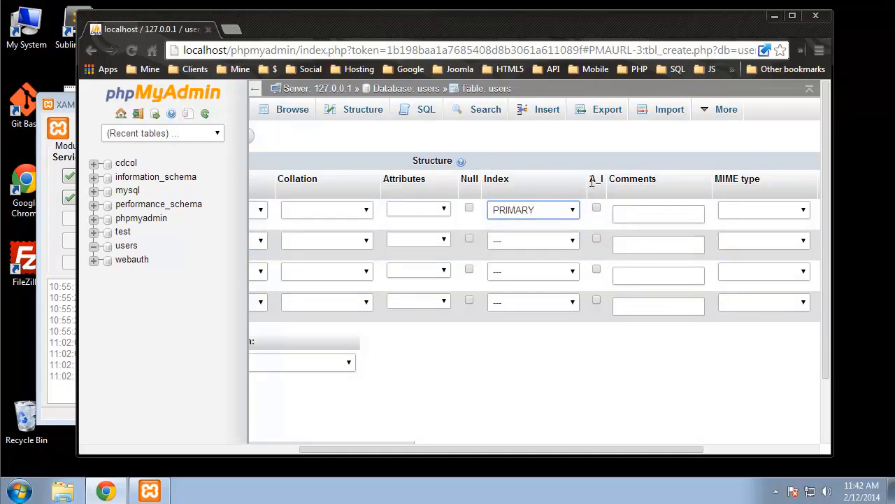
click(595, 208)
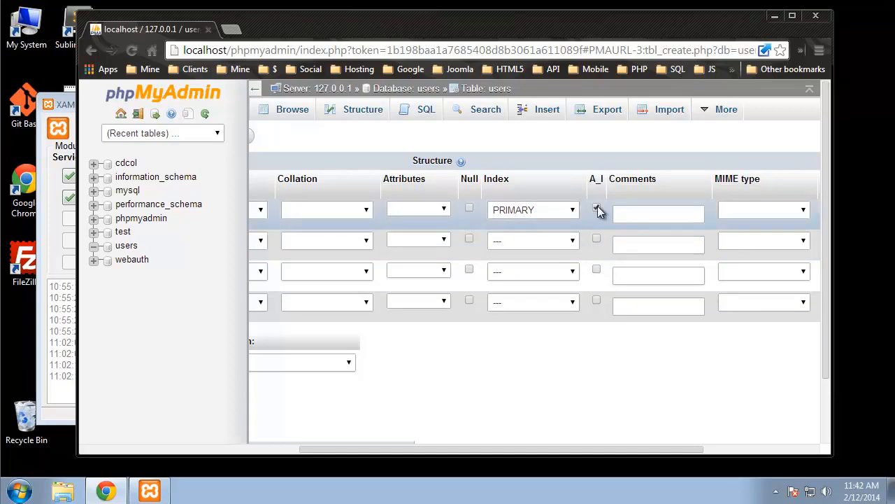
click(596, 209)
click(597, 209)
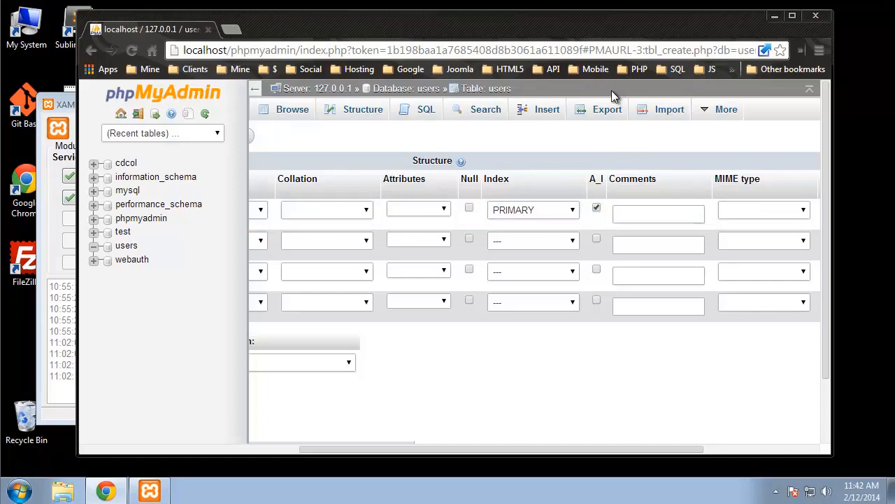
drag(417, 450, 162, 425)
click(280, 246)
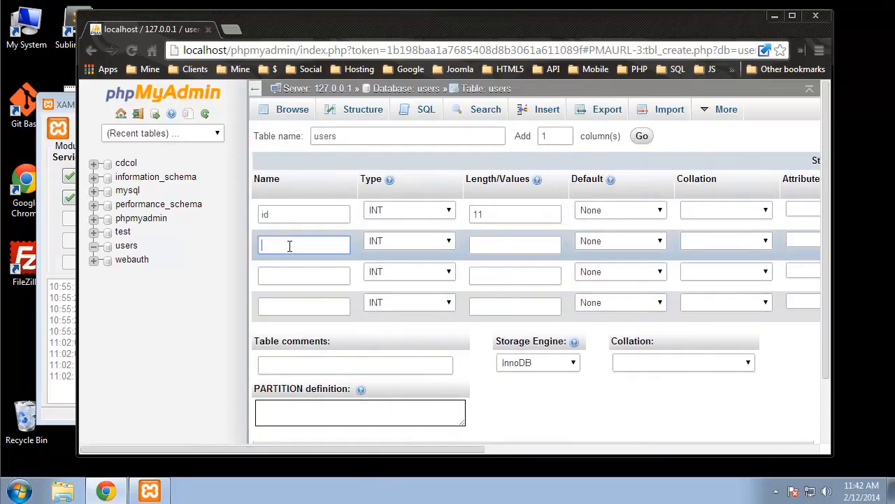
Step: Define the second column as first_name VARCHAR(255) and start naming the third column last_name
text(first_name)
click(405, 244)
click(382, 266)
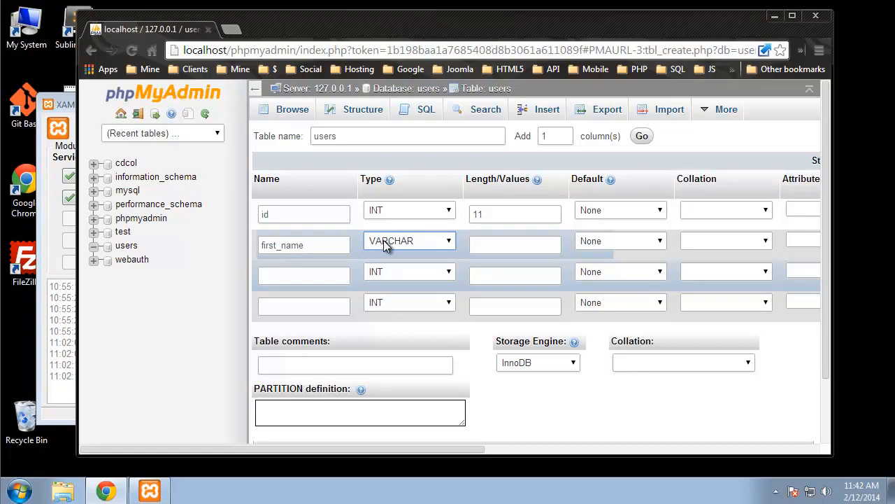
click(521, 243)
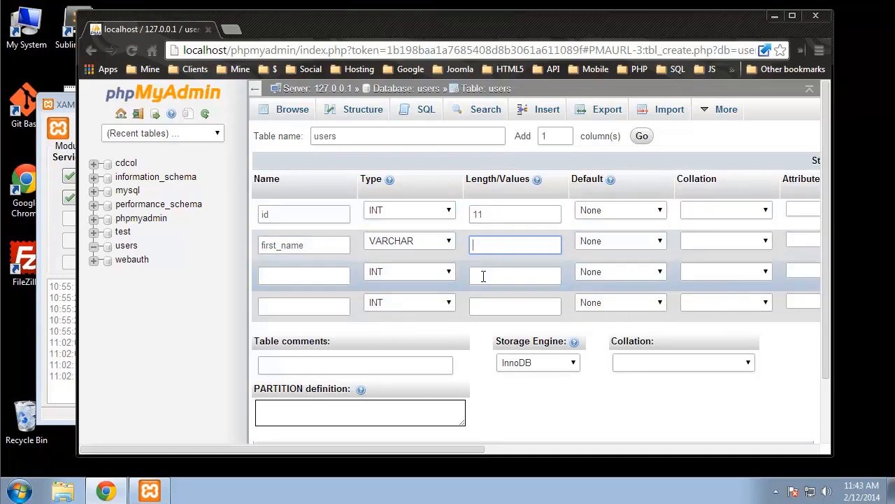
text(255)
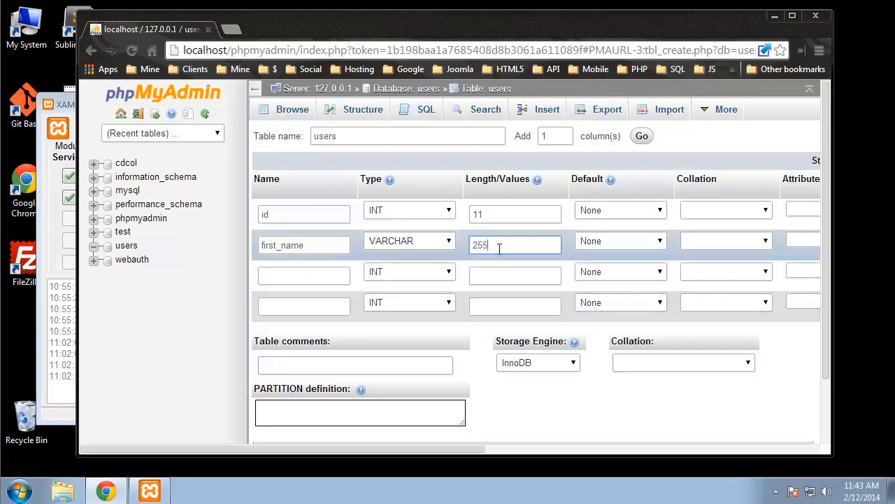
drag(499, 247, 467, 244)
click(510, 244)
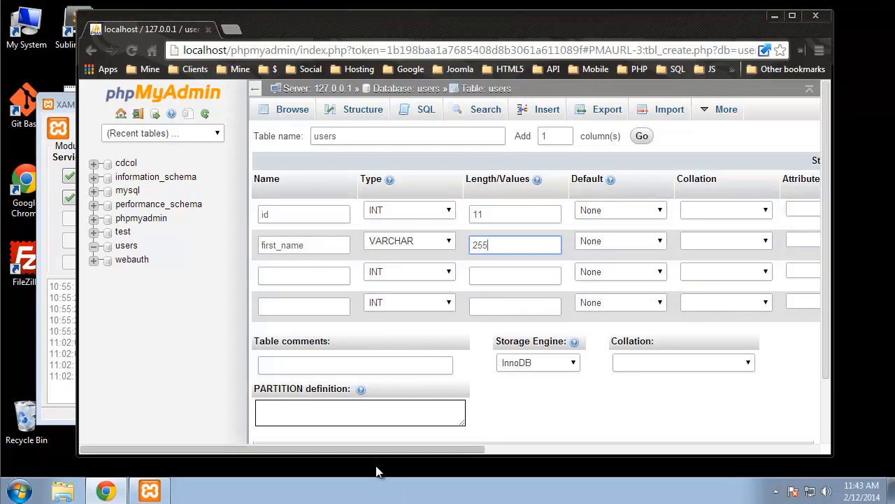
drag(396, 449, 320, 428)
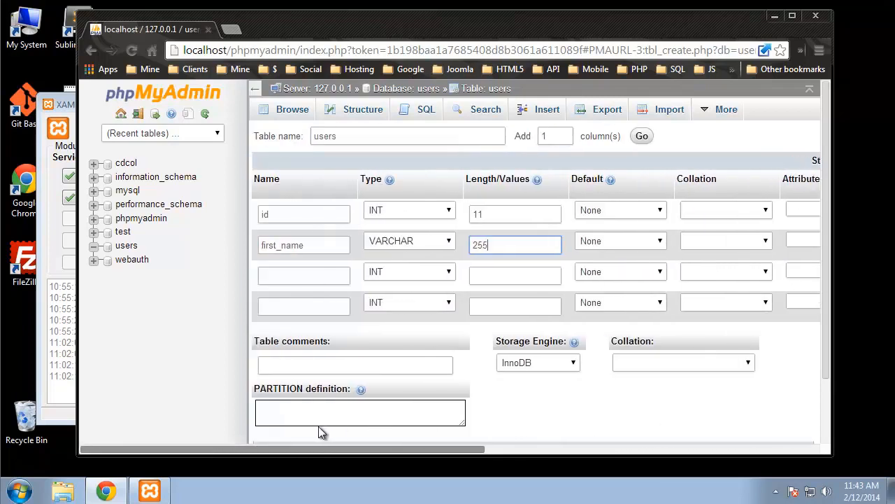
click(278, 273)
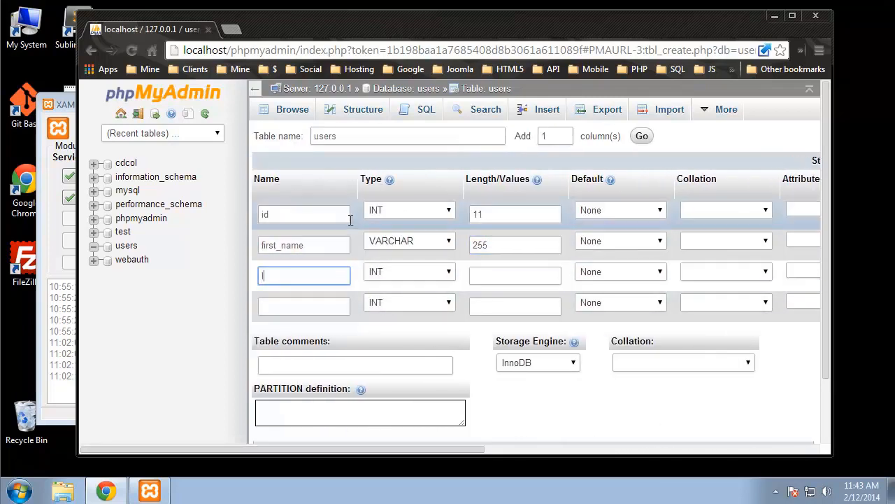
text(last_name)
Step: Make last_name VARCHAR(255) and add a fourth column email as VARCHAR(255)
click(411, 271)
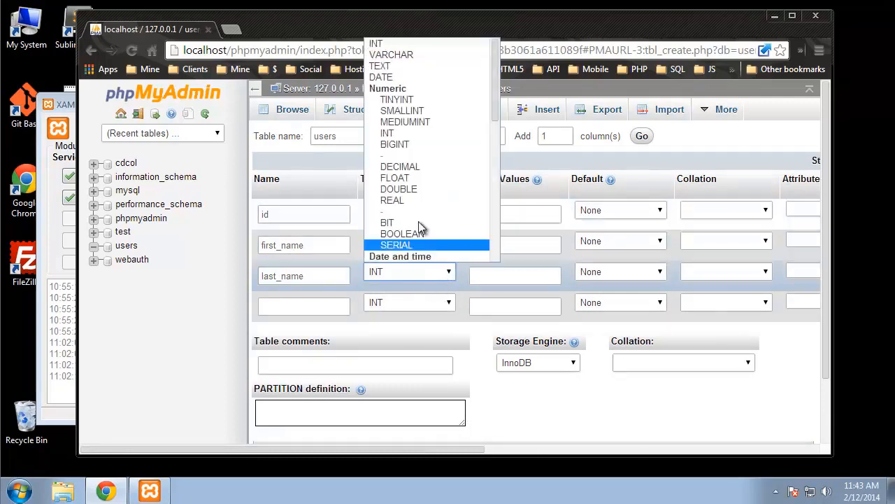
click(402, 54)
click(503, 275)
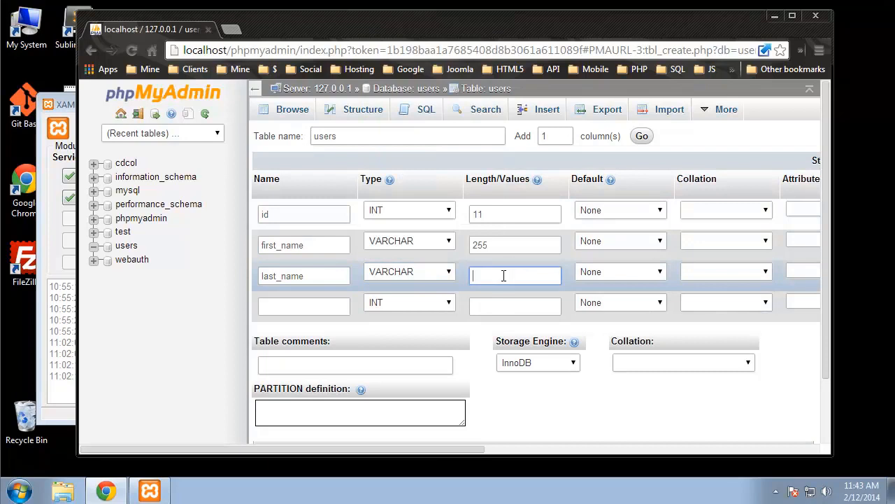
text(255)
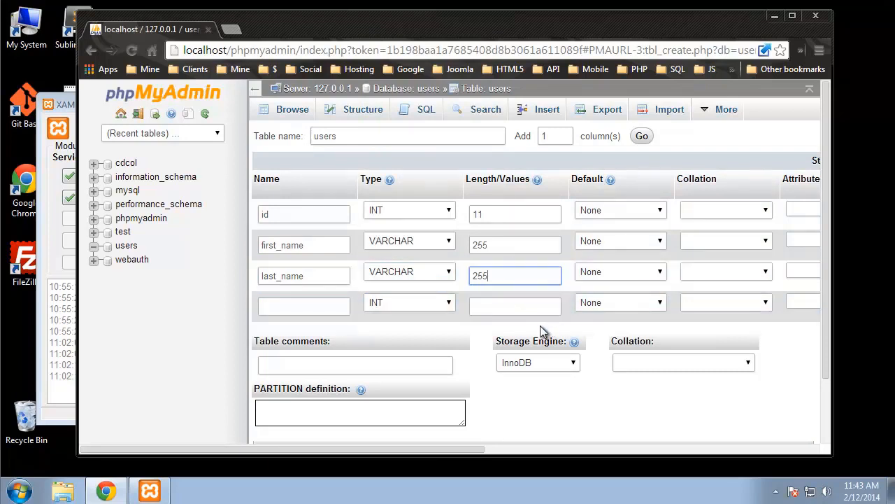
click(296, 307)
text(ema)
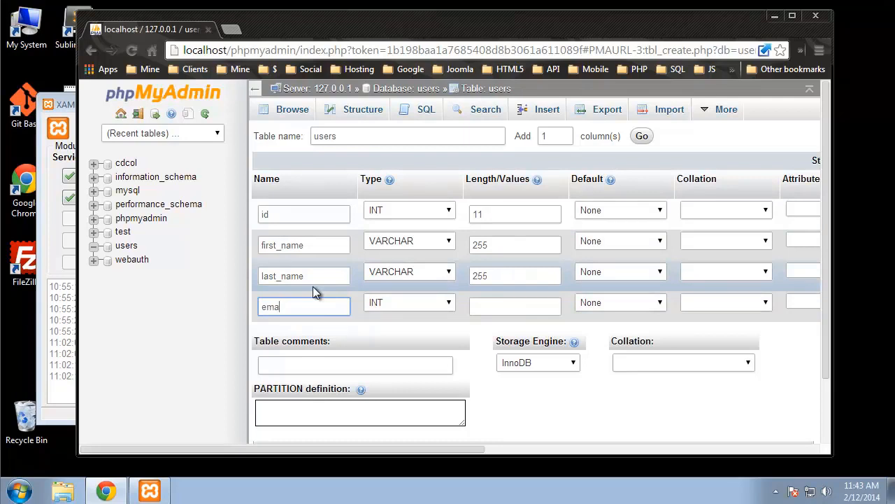
text(il)
click(410, 301)
click(404, 84)
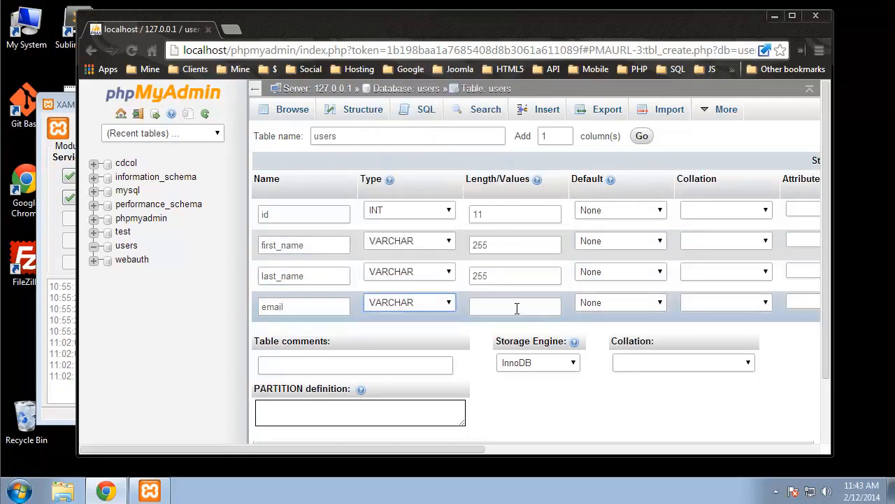
click(517, 309)
text(255)
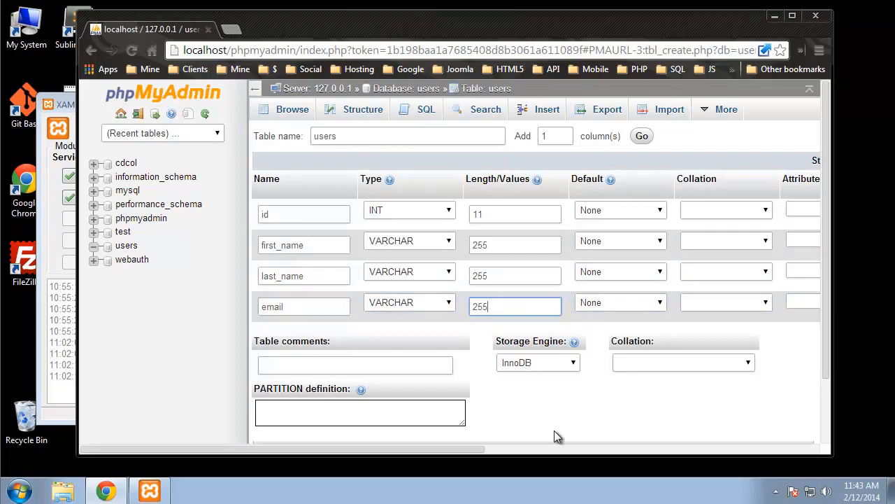
click(563, 430)
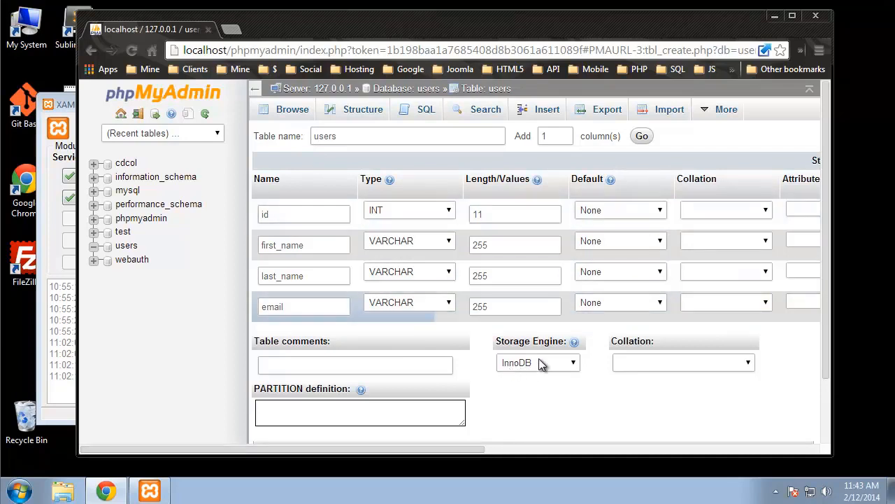
Step: Keep InnoDB as the storage engine, add one more column row, and save the users table
click(568, 365)
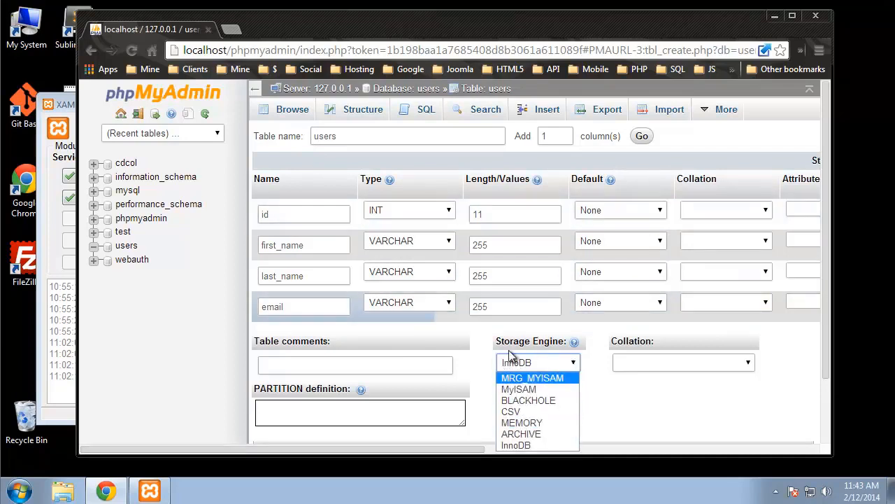
click(536, 445)
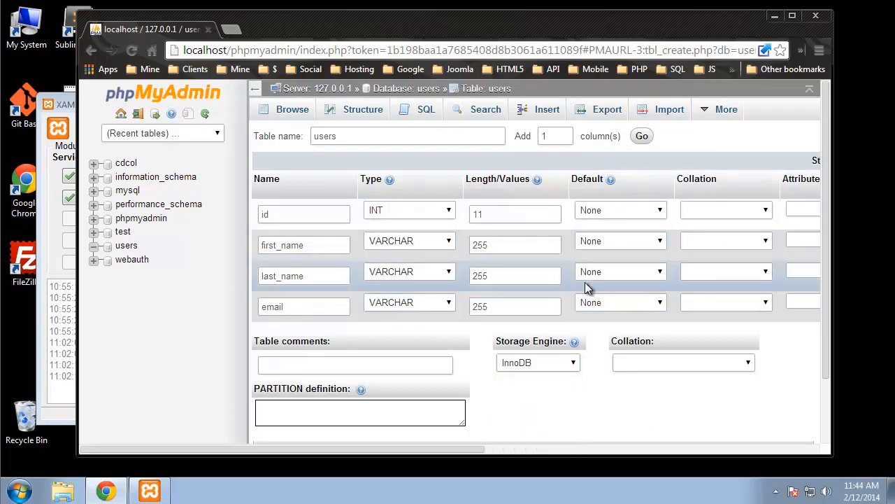
click(642, 137)
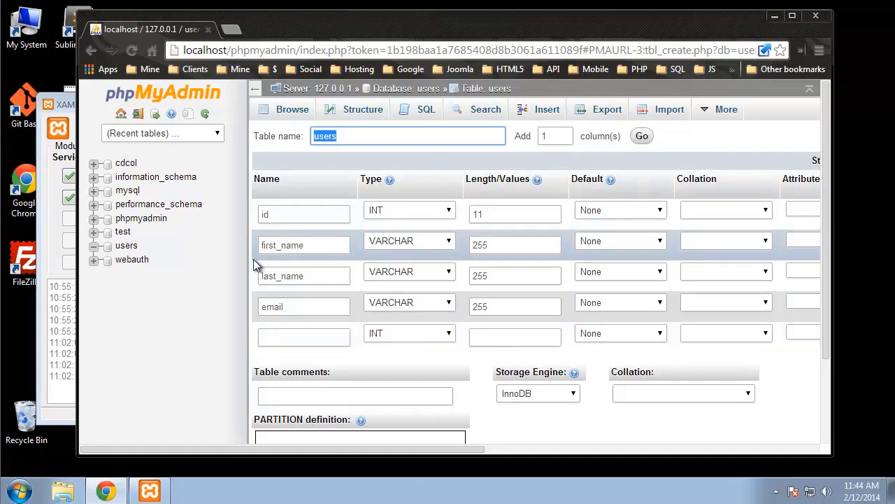
drag(396, 448, 560, 446)
scroll(556, 430, down, 3)
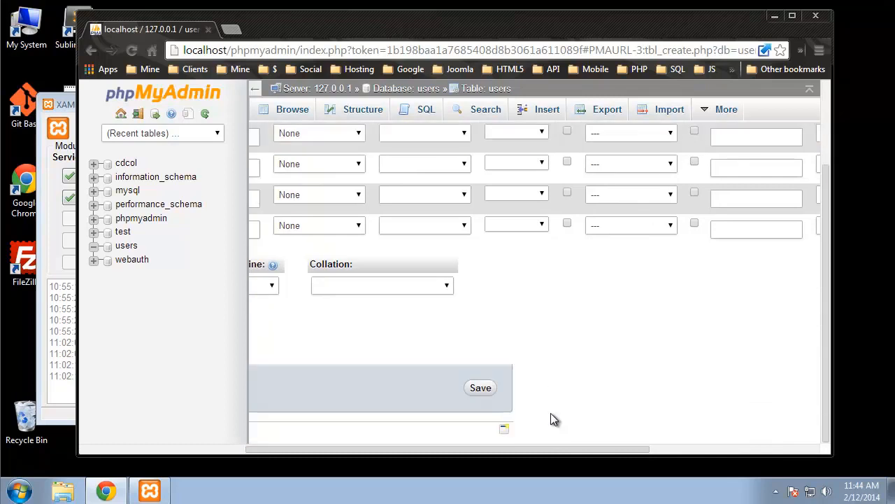
click(480, 388)
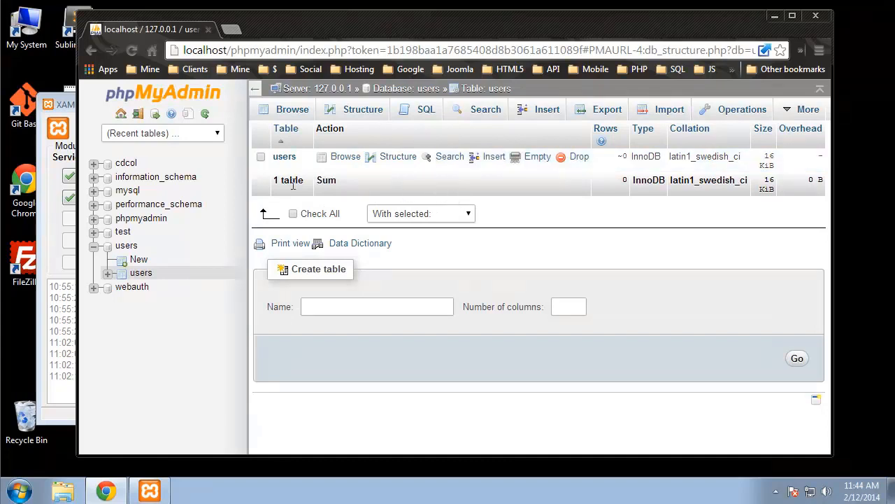
Step: Confirm the users table is empty, note id's AUTO_INCREMENT in its structure, then reach the SQL editor
click(284, 160)
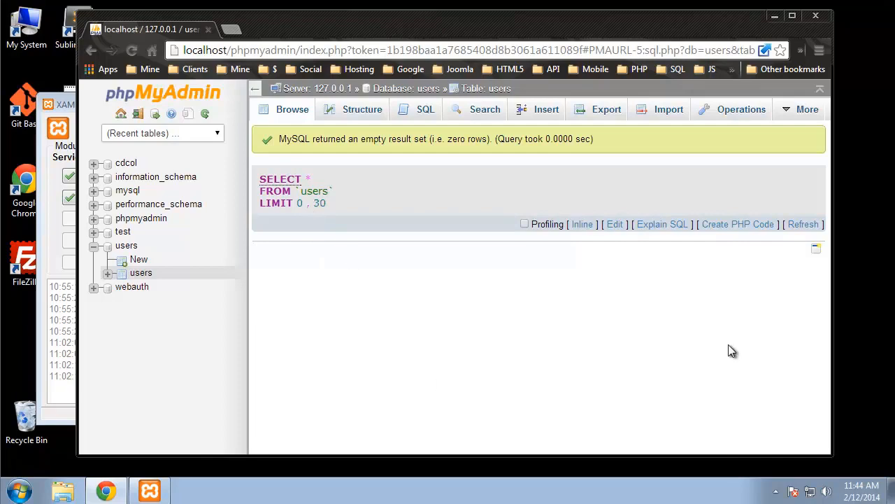
click(357, 112)
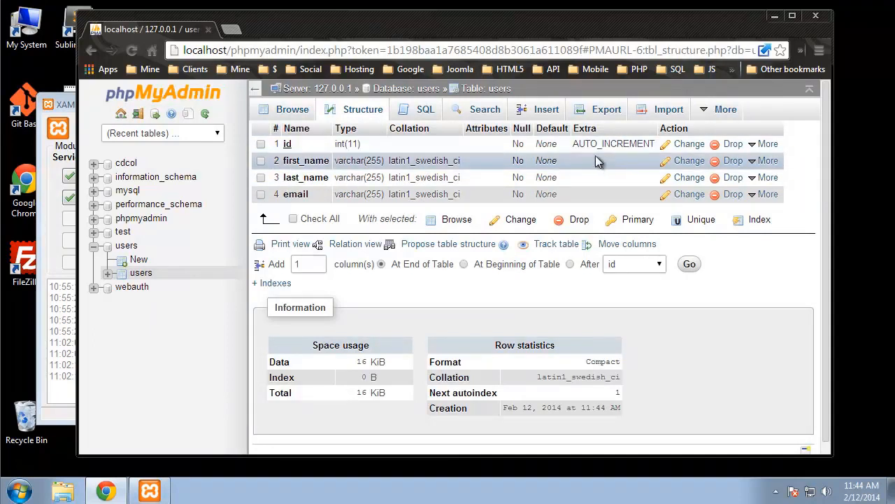
drag(574, 143, 656, 145)
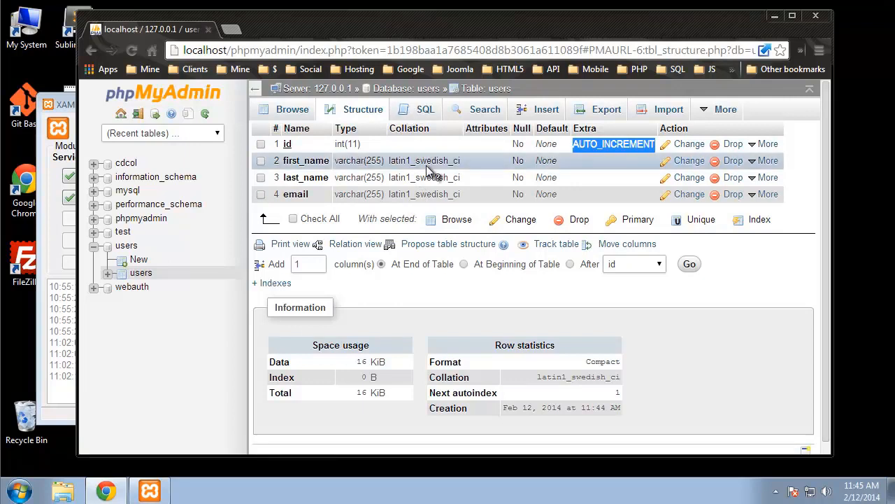
click(422, 112)
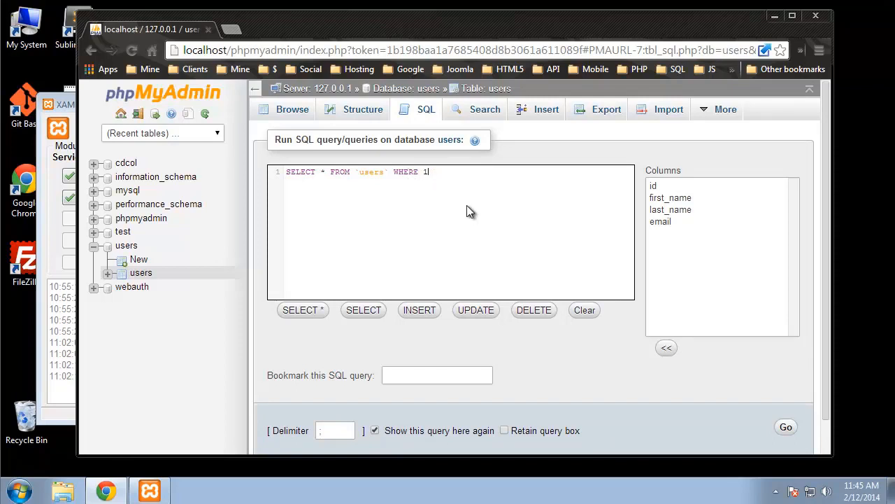
Step: Run SELECT * FROM users WHERE 1, which returns an empty result, then revisit the SQL and Search tabs
scroll(483, 230, down, 1)
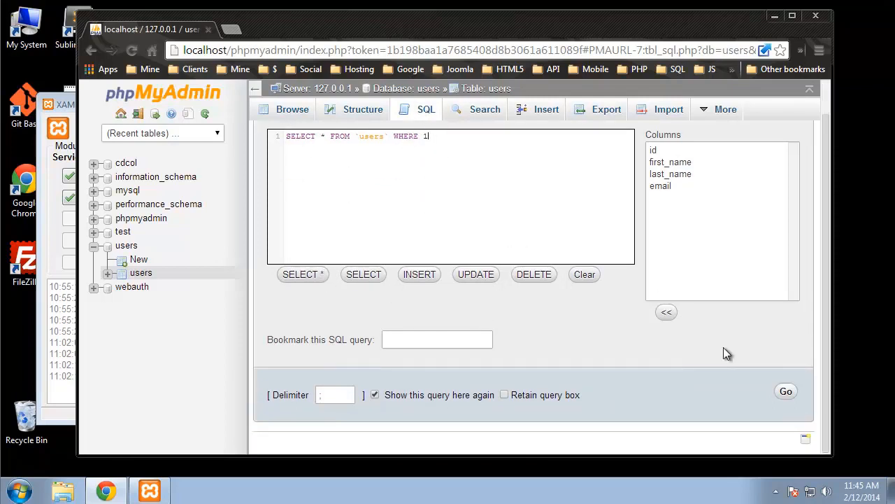
click(786, 393)
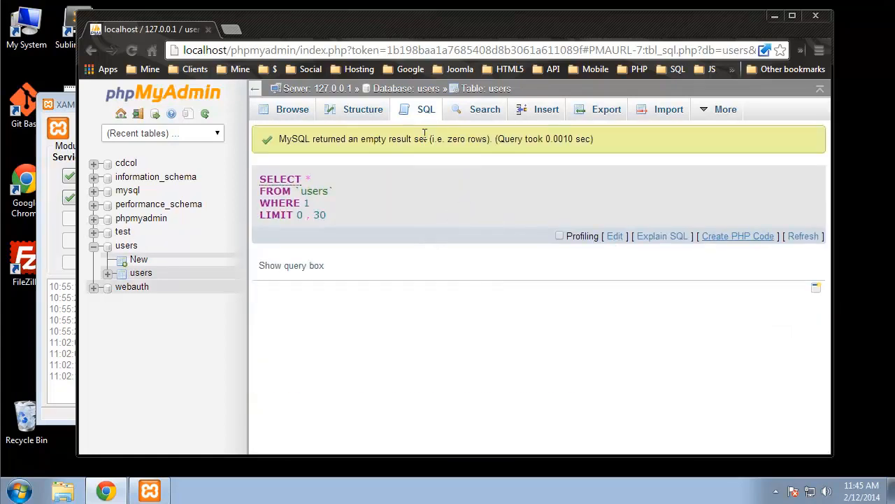
click(424, 109)
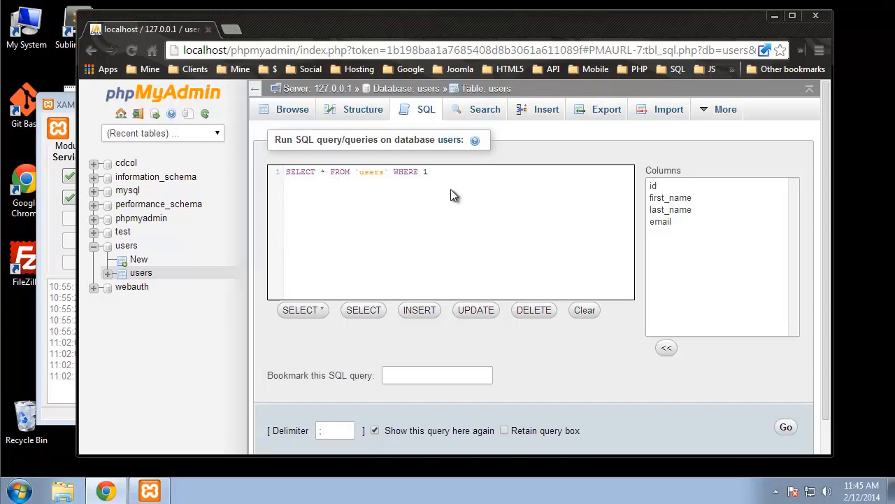
click(481, 111)
Step: In the Insert form, fill in the first record's first name, last name and e-mail
click(544, 112)
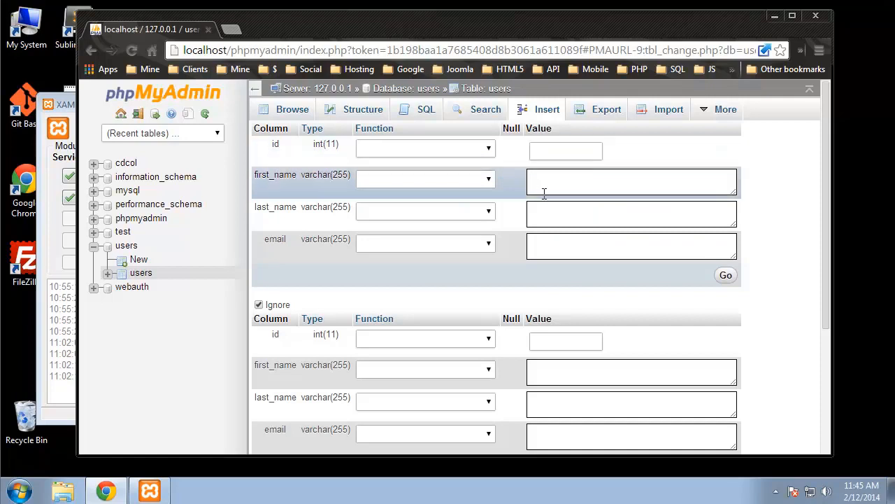
click(608, 187)
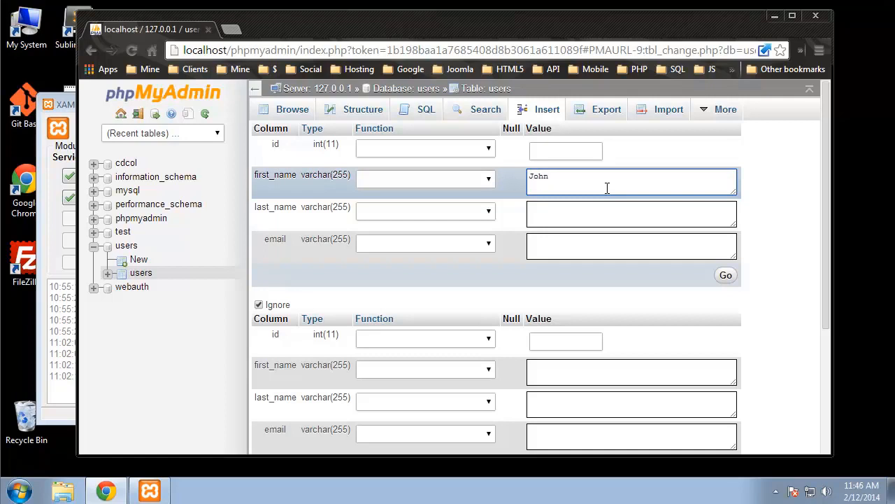
click(597, 224)
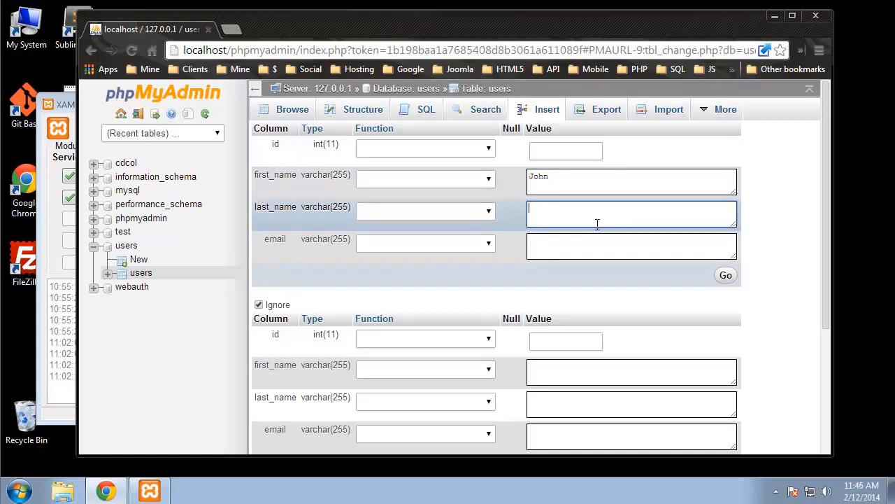
text(Doe)
click(676, 247)
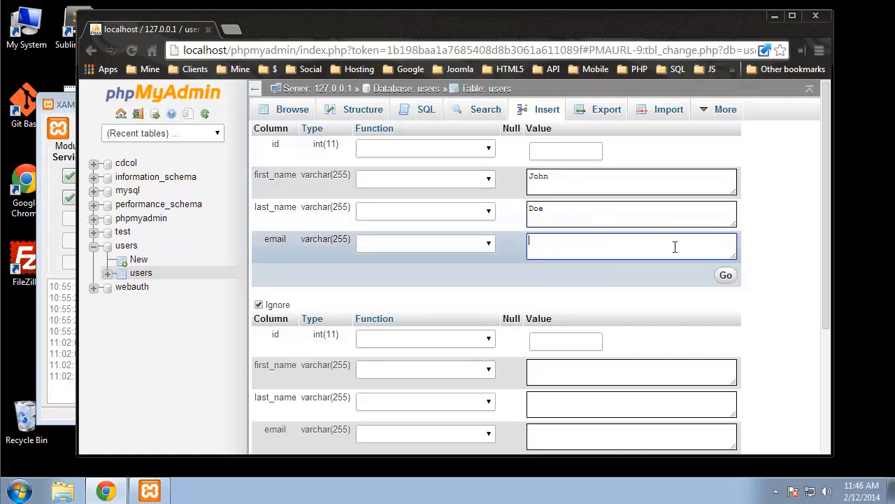
scroll(671, 245, down, 3)
Step: Fill in the second record's first name, last name and e-mail, then insert both rows
click(587, 180)
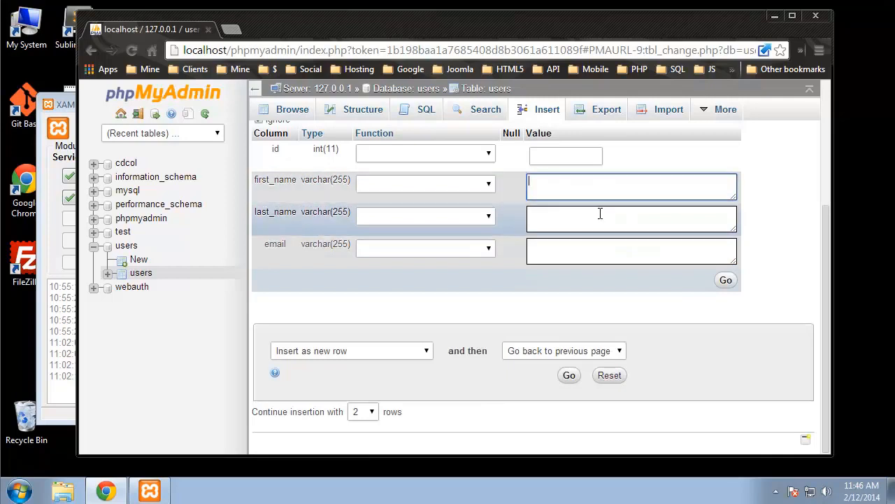
click(600, 215)
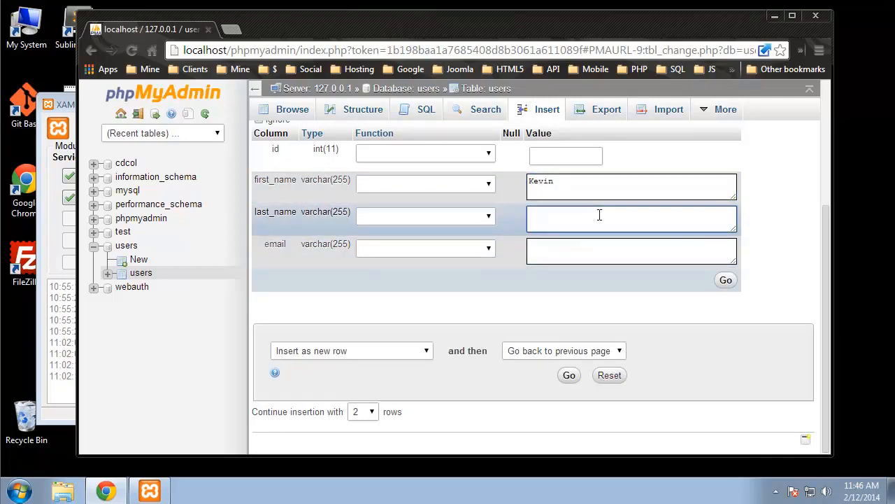
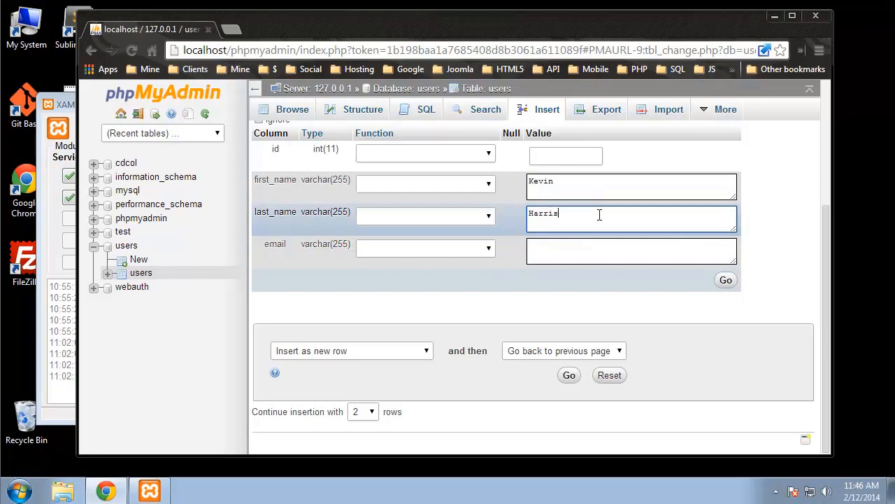
click(540, 244)
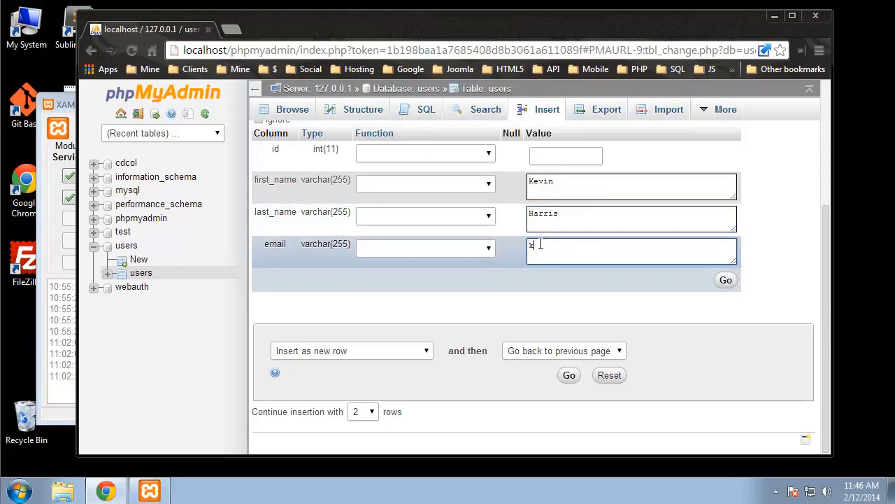
click(567, 376)
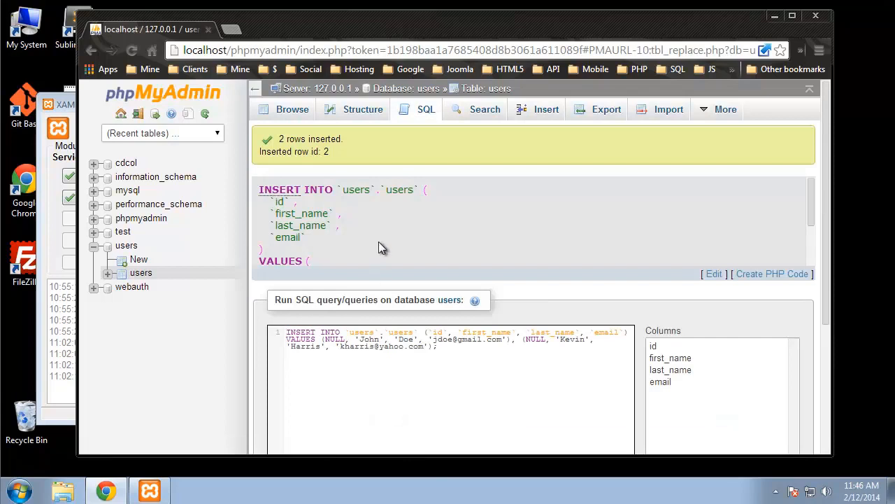
Step: Browse the users table and rerun SELECT * FROM users to see records with ids 1 and 2
drag(280, 139, 350, 148)
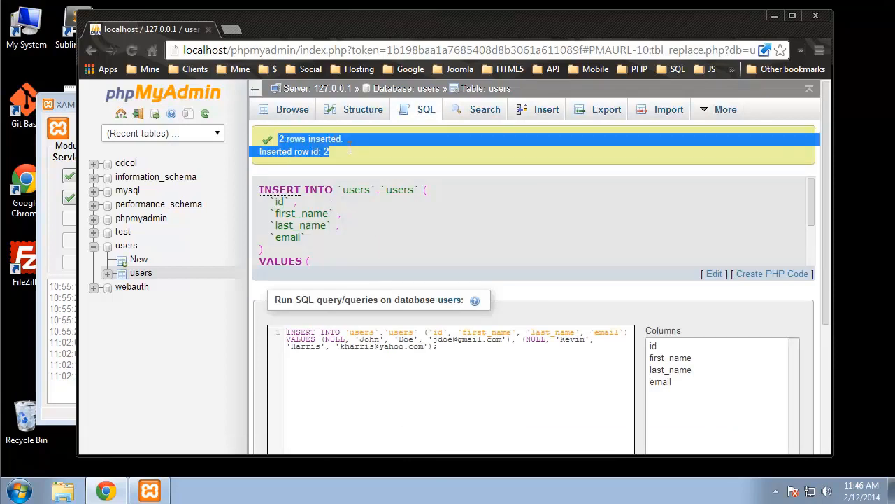
click(639, 237)
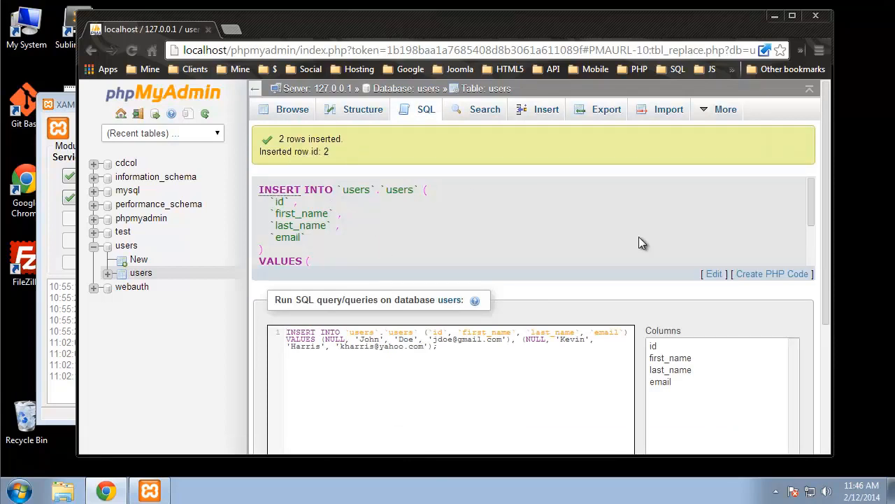
click(282, 113)
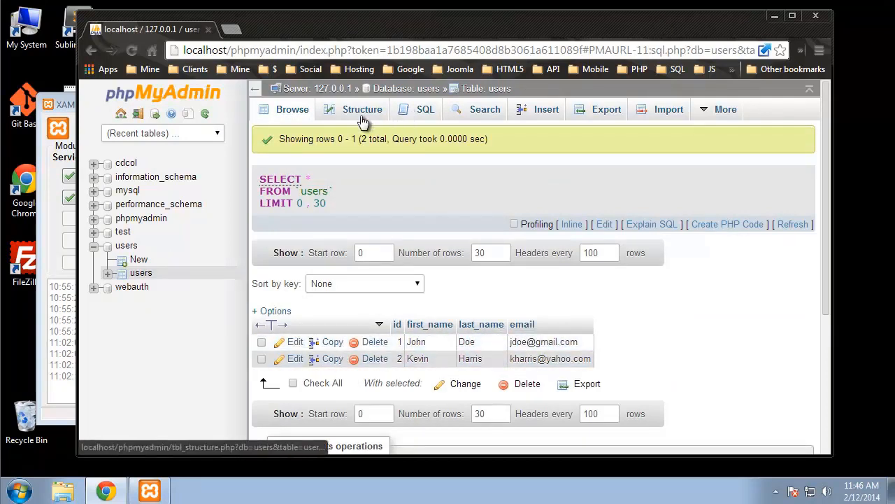
click(417, 110)
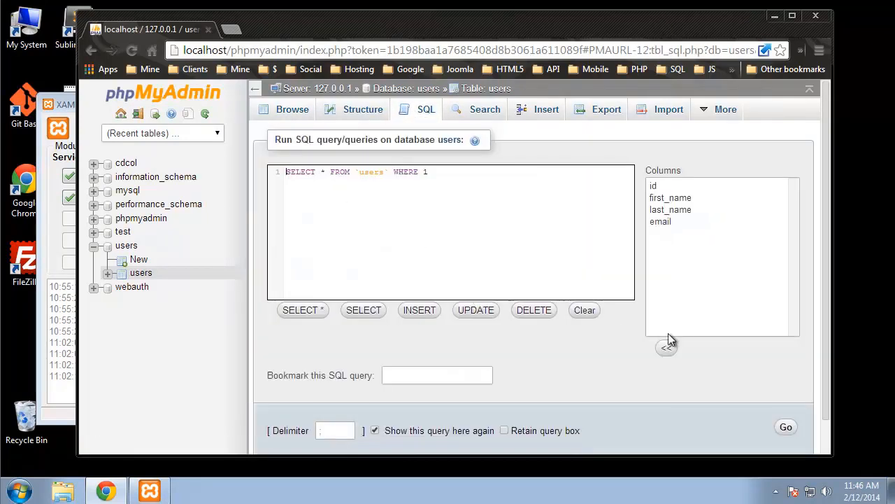
click(785, 426)
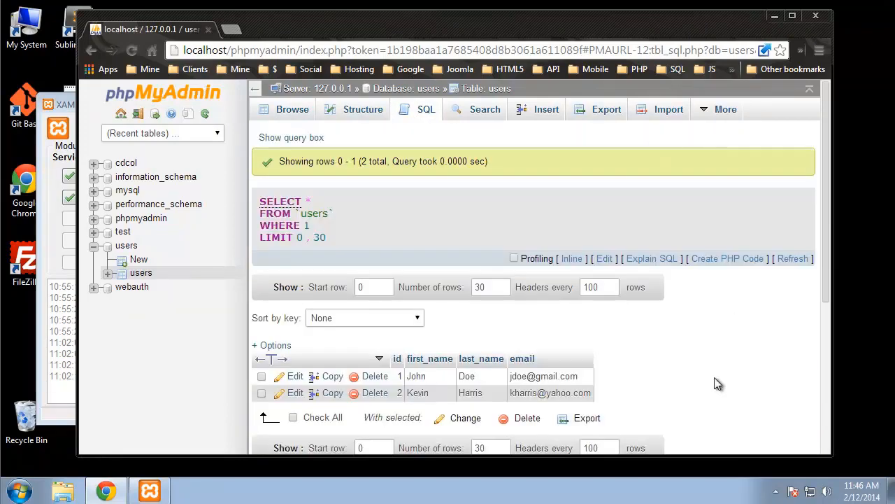
scroll(717, 383, down, 2)
scroll(463, 284, up, 2)
click(271, 114)
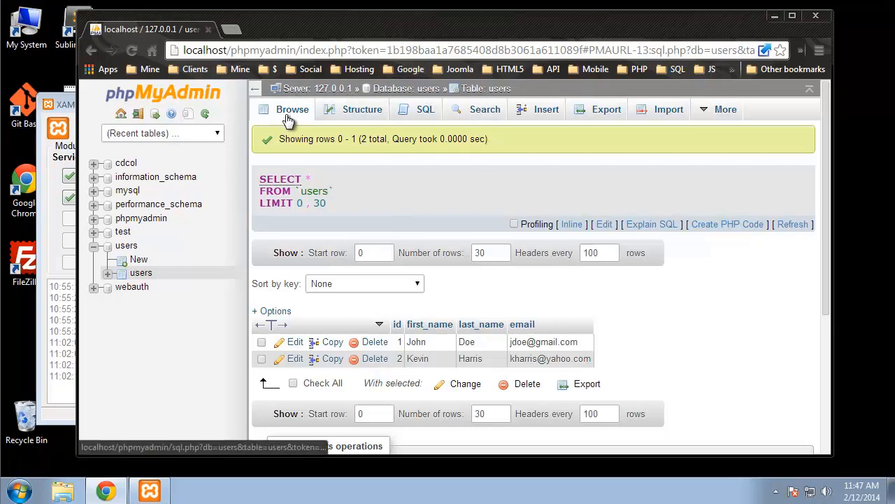
Step: Open the server's Users overview and review the six accounts, including root at 127.0.0.1, ::1 and localhost
click(312, 89)
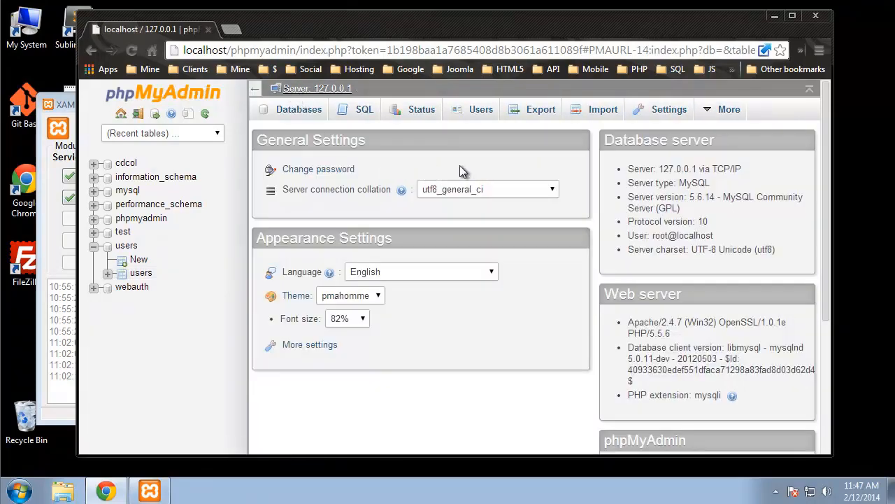
click(474, 112)
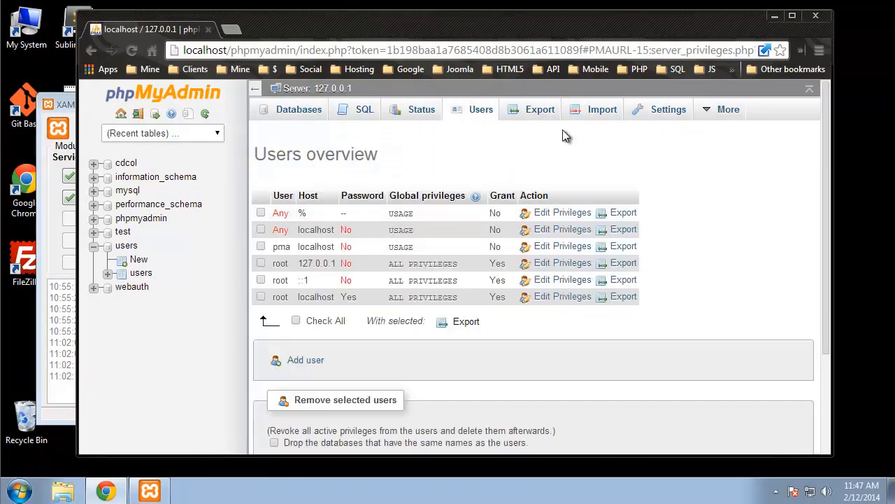
scroll(705, 185, down, 1)
scroll(692, 193, up, 1)
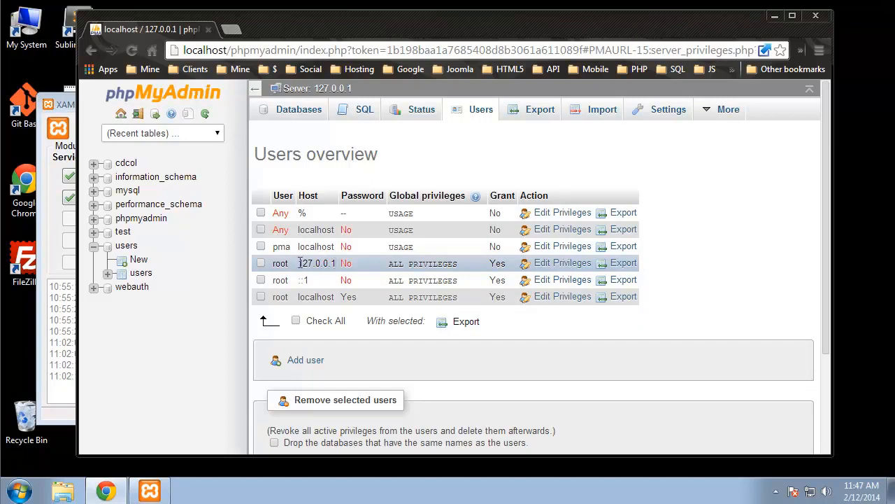
drag(336, 263, 272, 263)
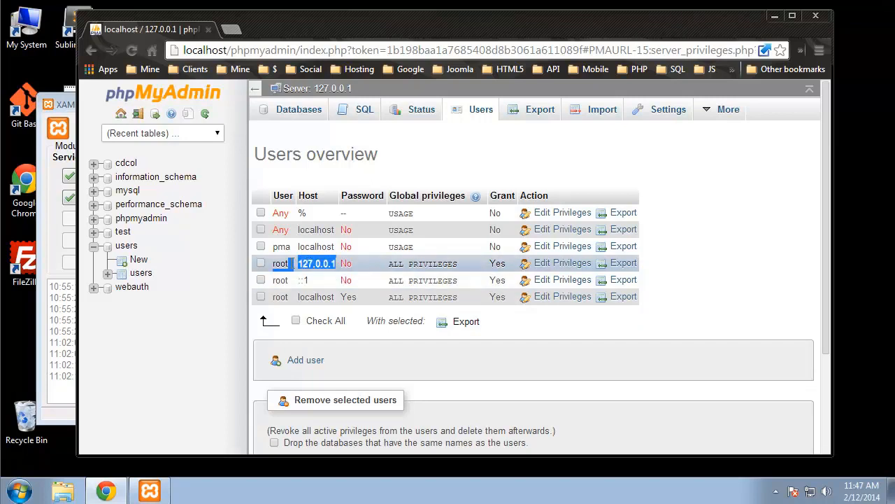
click(726, 310)
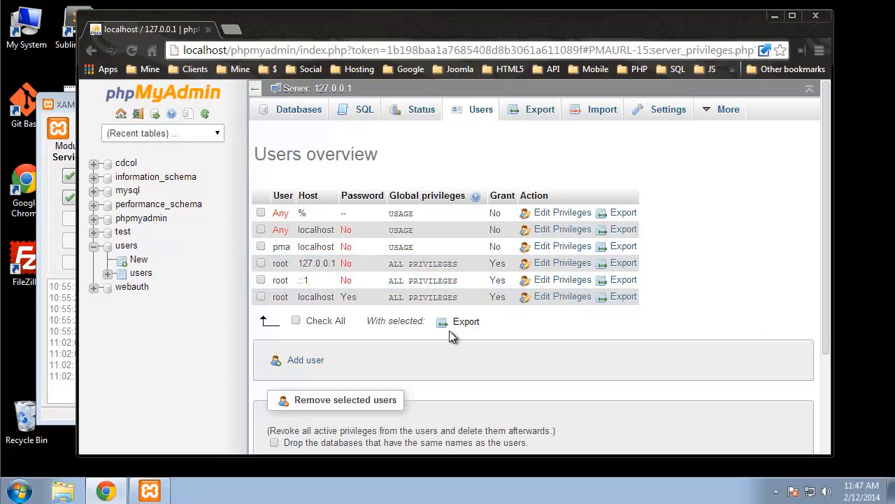
scroll(381, 266, down, 2)
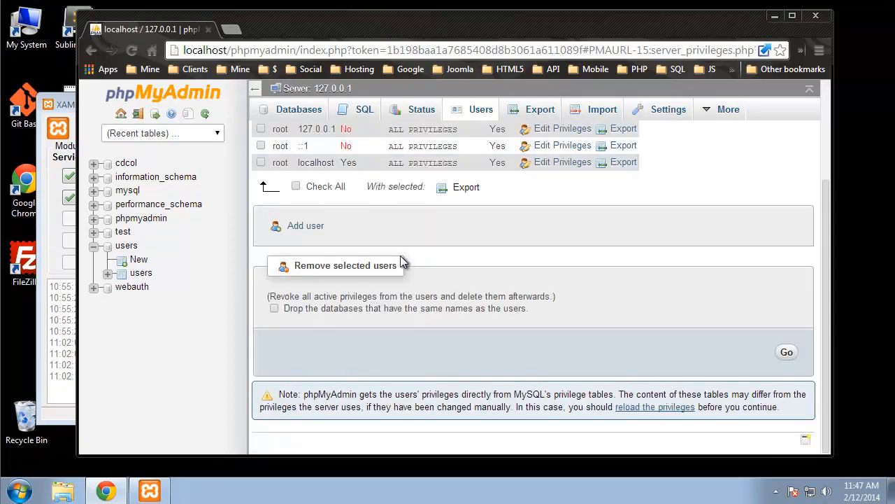
Step: Add a new user 'brad' for Any host, entering and re-typing its password
click(305, 230)
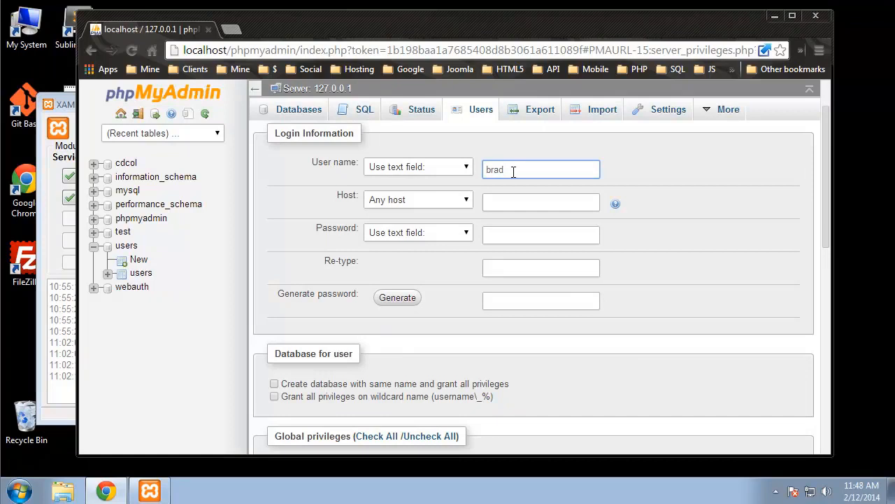
click(531, 203)
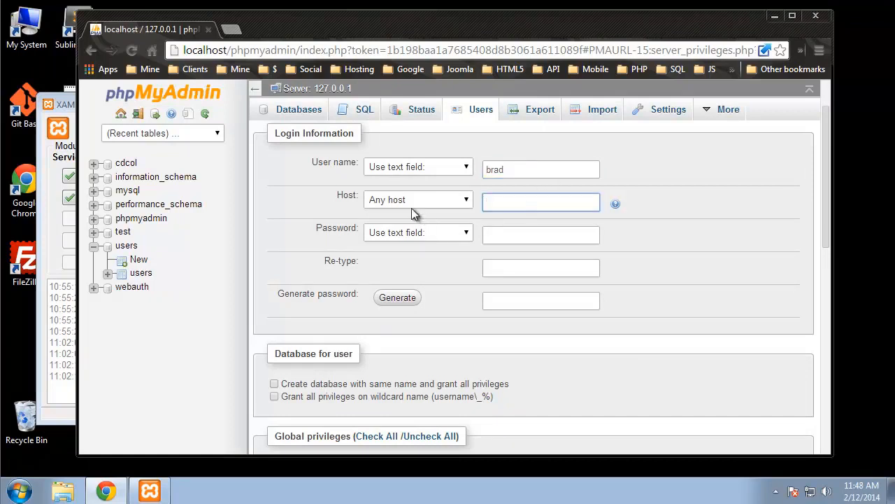
click(522, 241)
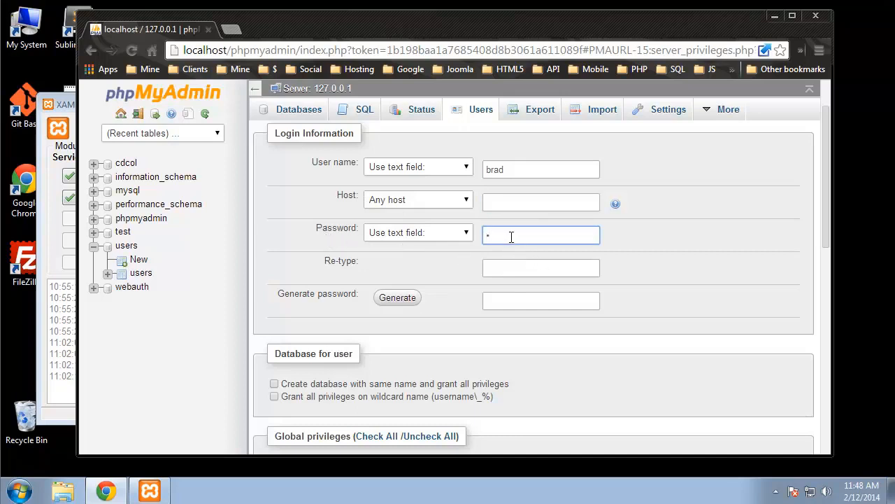
text(••••)
click(519, 269)
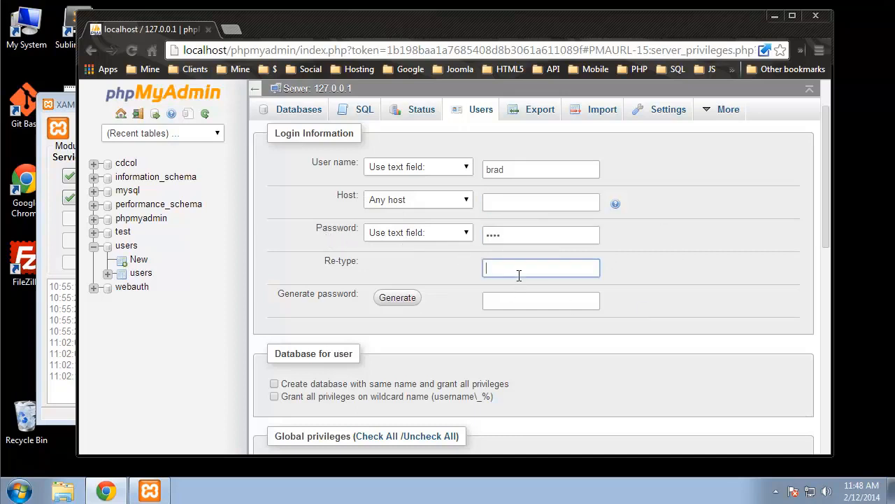
text(••••)
click(724, 326)
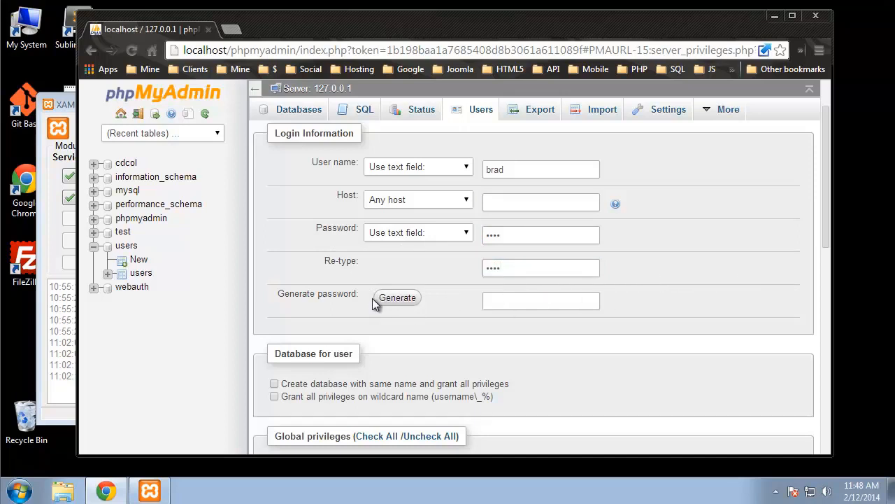
scroll(444, 238, down, 2)
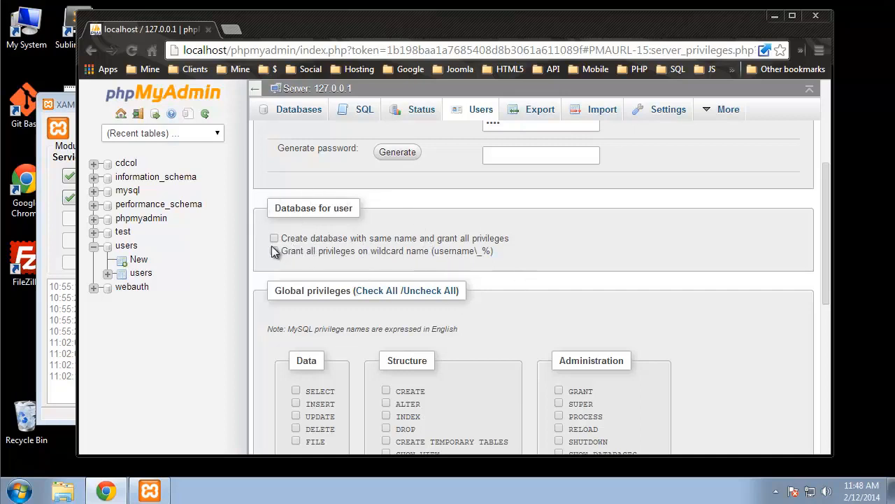
Step: Check all global privileges, leave every resource limit at 0, and create the user
scroll(401, 273, up, 1)
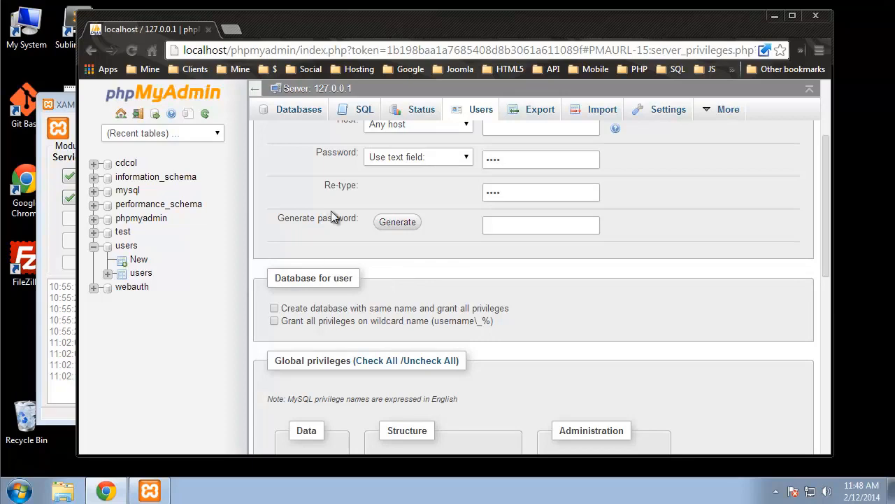
scroll(393, 242, down, 3)
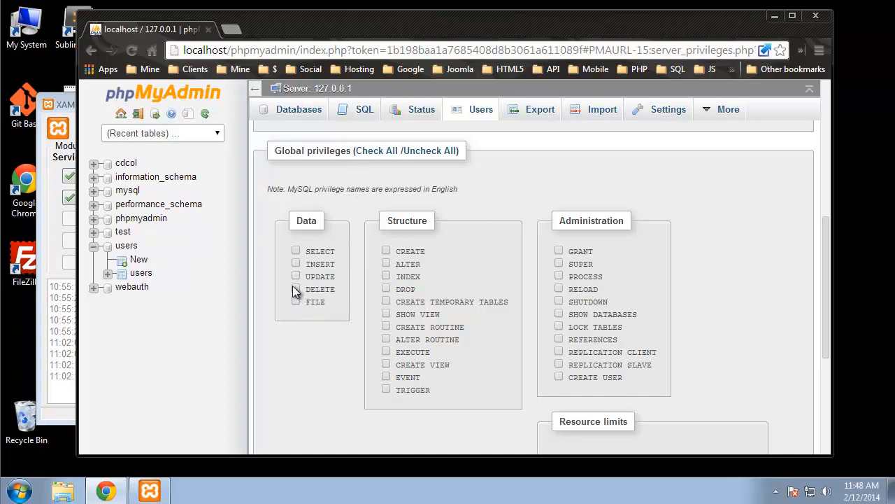
click(376, 152)
scroll(456, 247, down, 2)
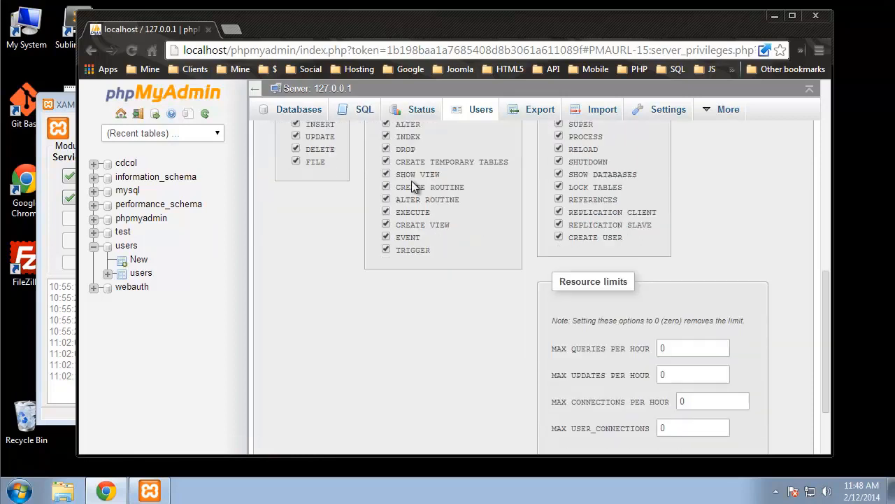
scroll(448, 232, down, 1)
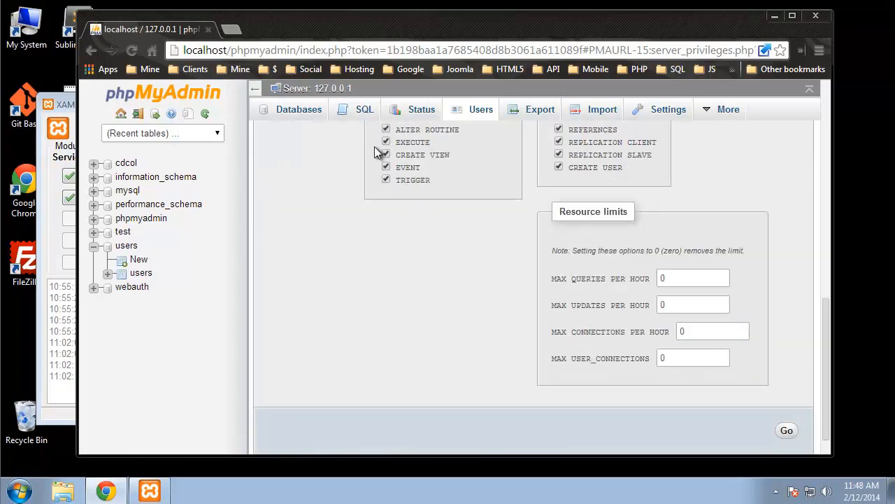
scroll(378, 152, down, 1)
click(680, 250)
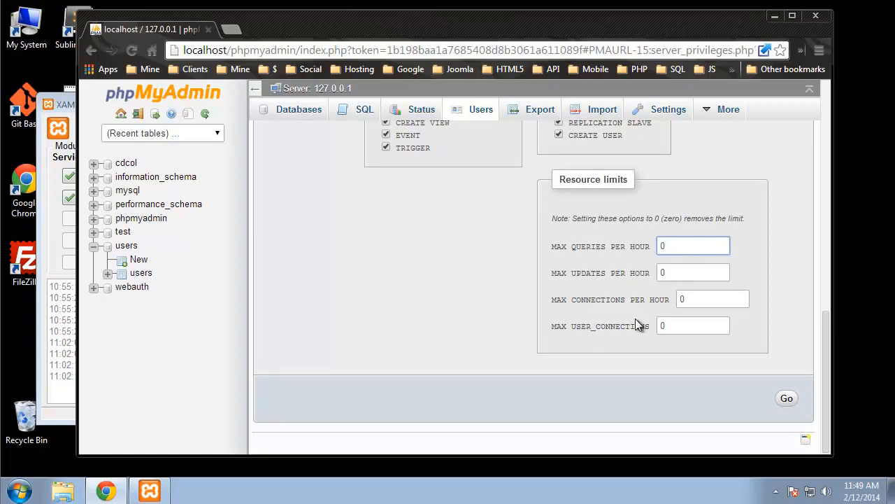
click(401, 278)
scroll(482, 219, up, 10)
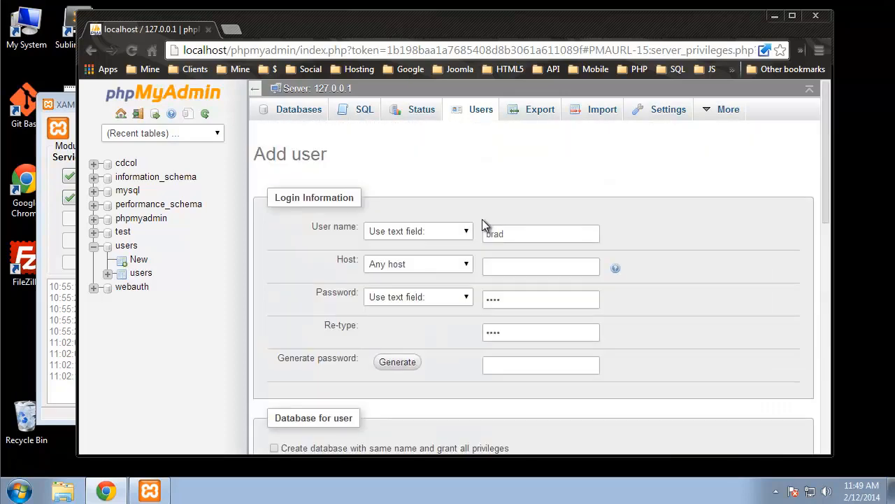
scroll(482, 219, down, 7)
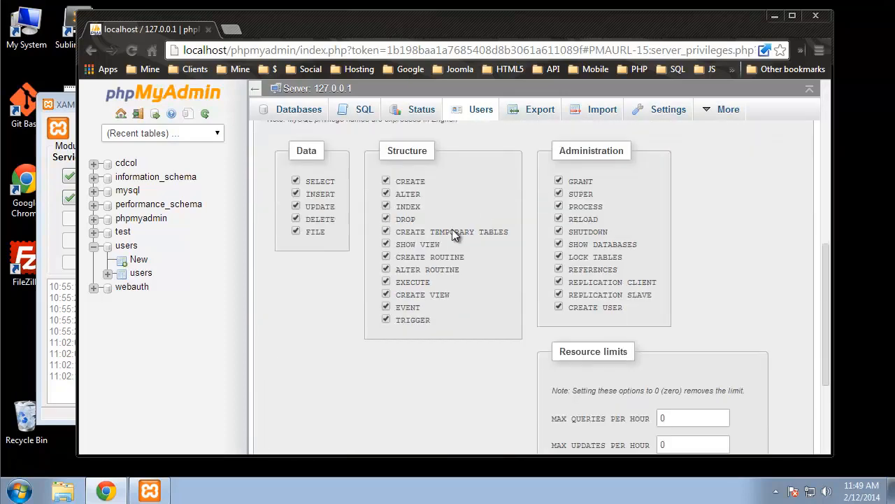
scroll(476, 224, down, 3)
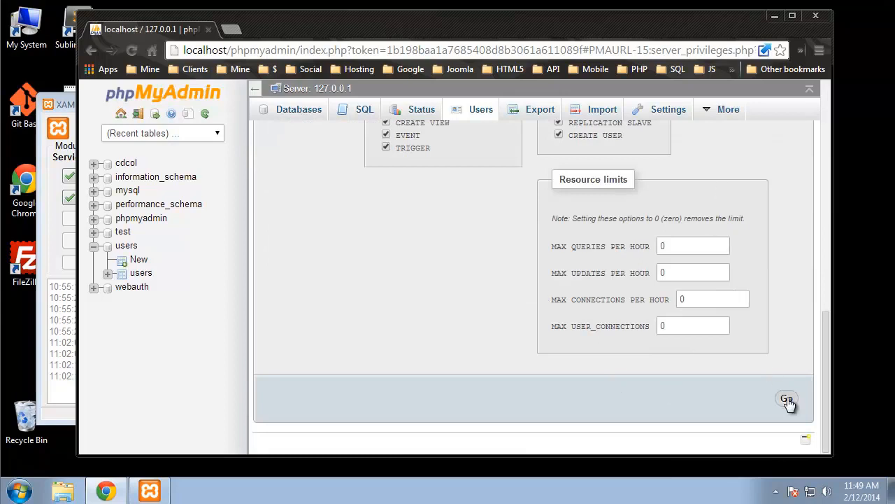
click(787, 399)
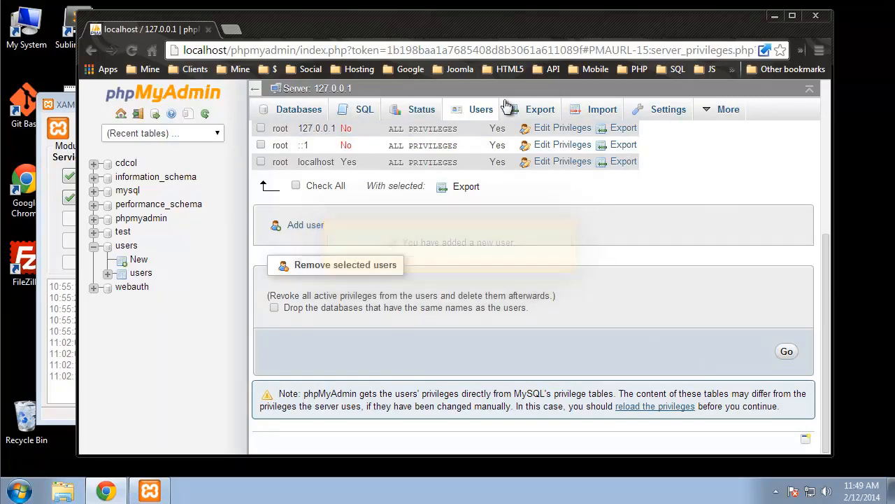
Step: Refresh the Users list to see brad@% with ALL PRIVILEGES, then show the Databases page
click(476, 110)
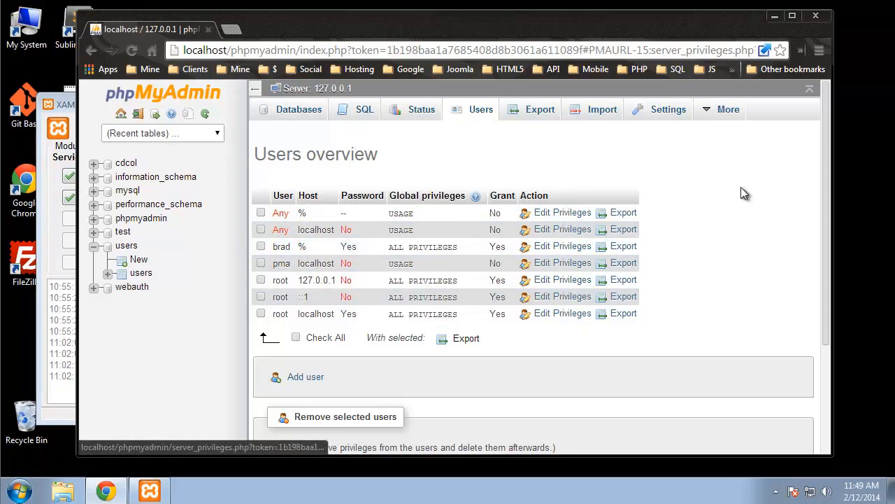
click(288, 110)
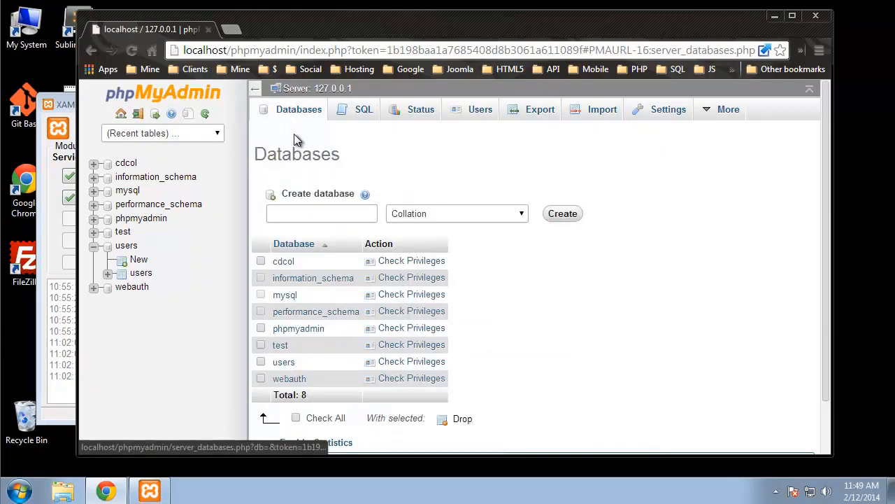
Step: Log out and try logging in as brad with its password, which is refused with error #1045
click(139, 117)
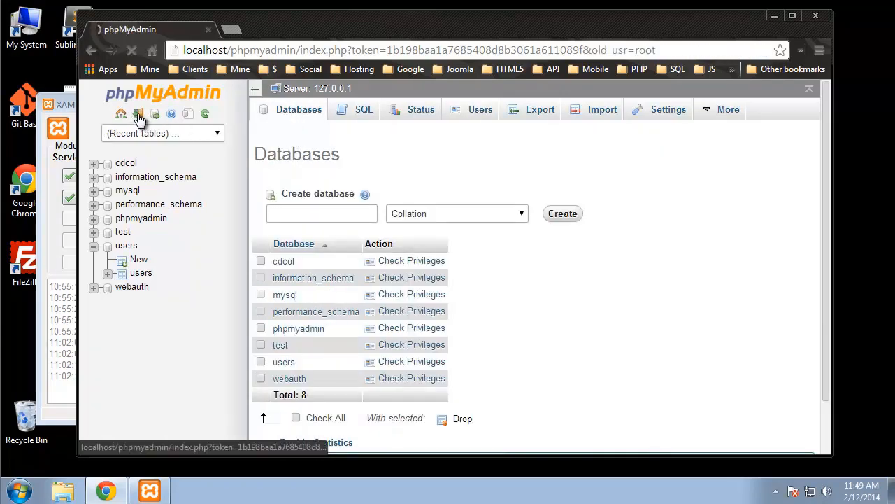
drag(474, 334, 439, 334)
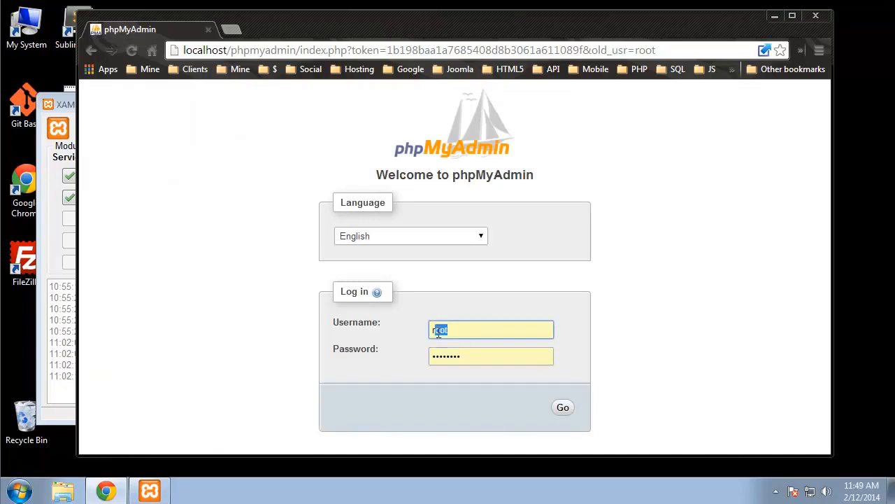
text(brad)
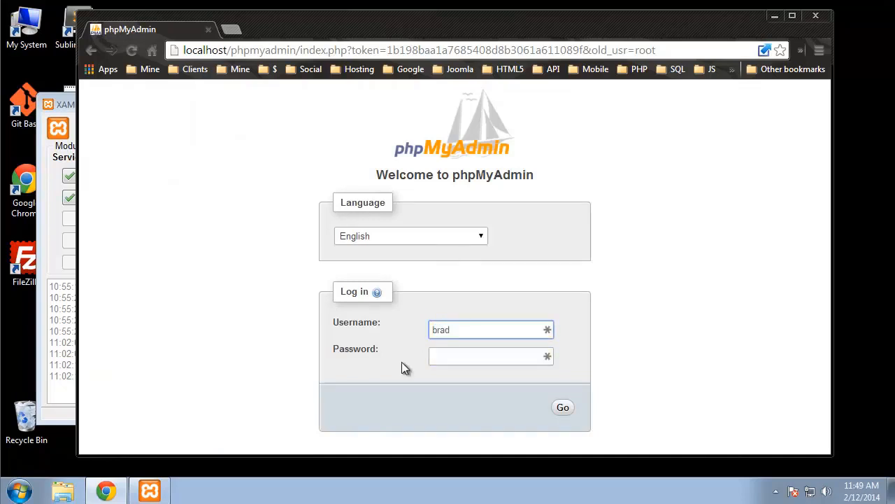
click(455, 359)
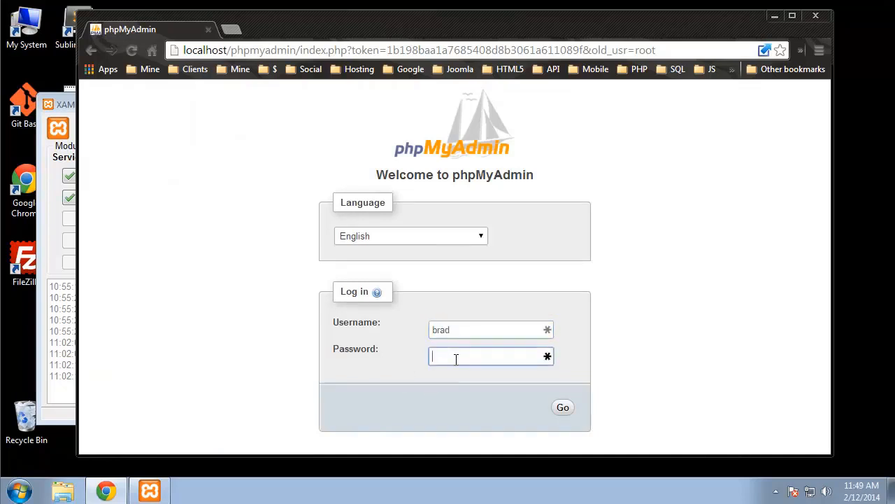
text(1234)
click(562, 409)
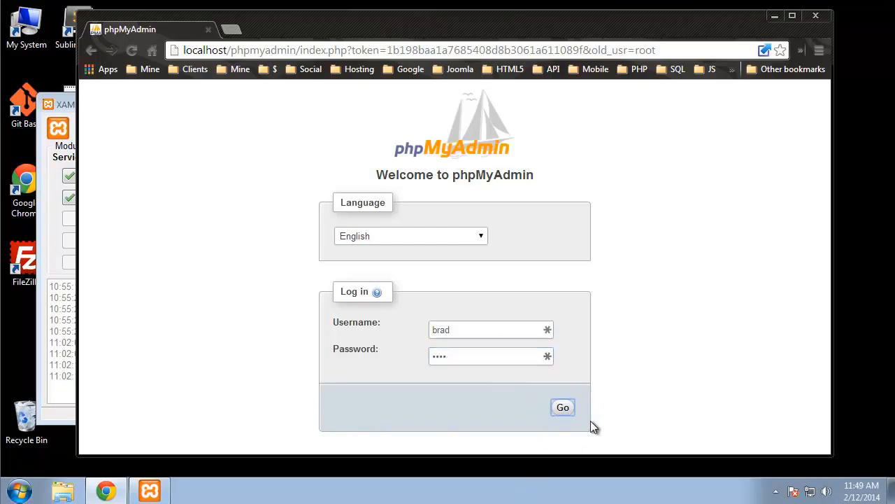
click(562, 406)
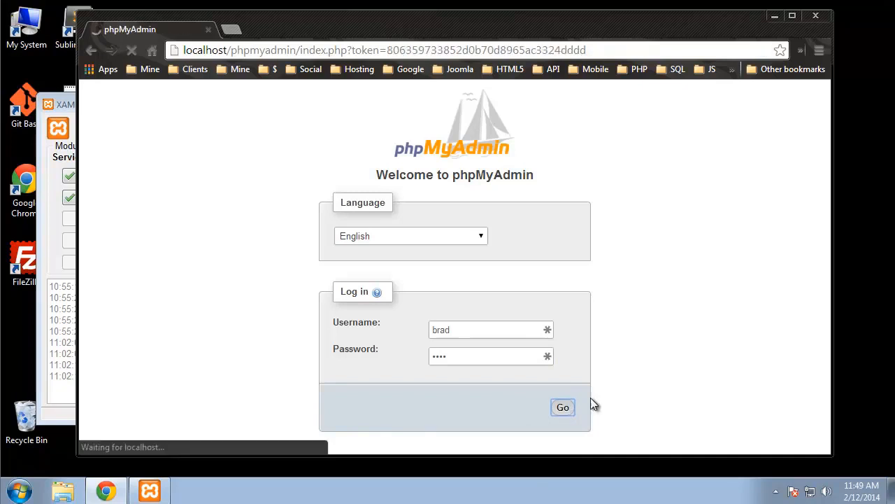
scroll(563, 231, down, 1)
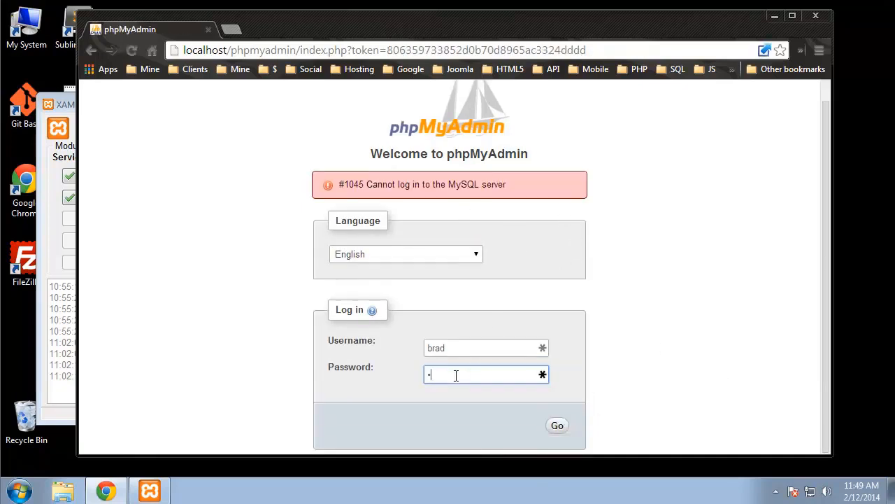
click(560, 426)
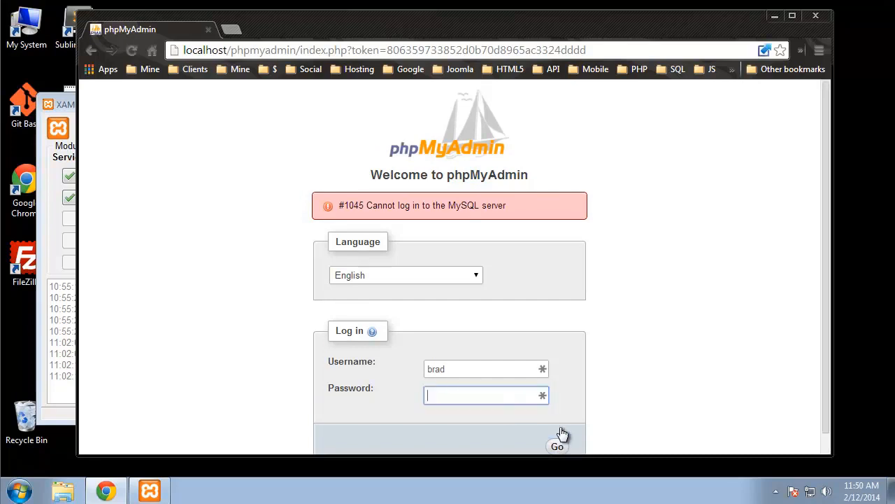
scroll(559, 301, down, 1)
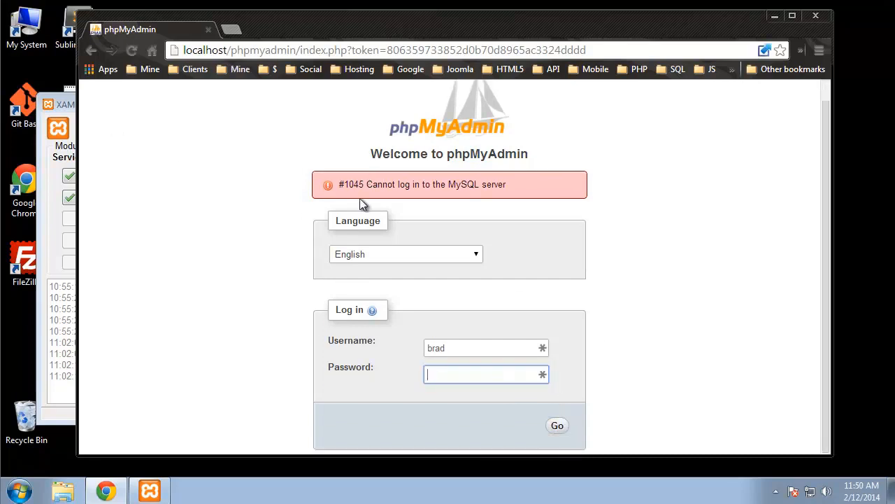
Step: Replace the username with root, enter the root password and log in
drag(466, 350, 394, 349)
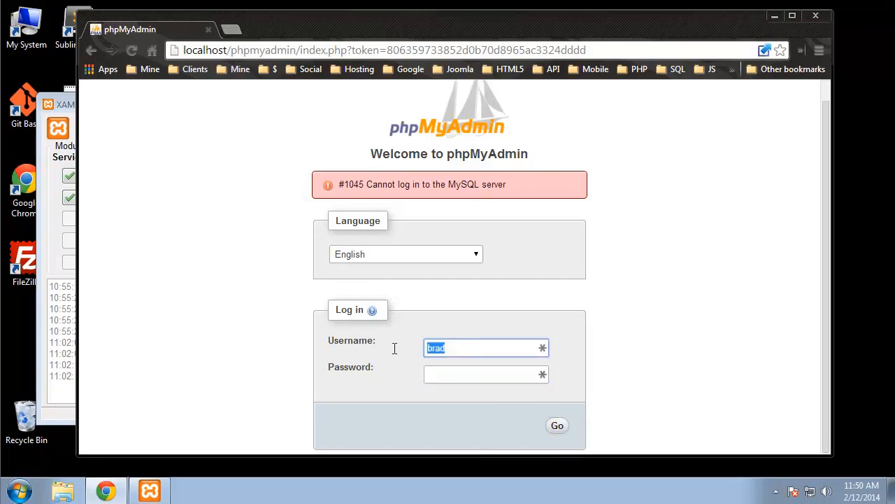
key(BackSpace)
text(root)
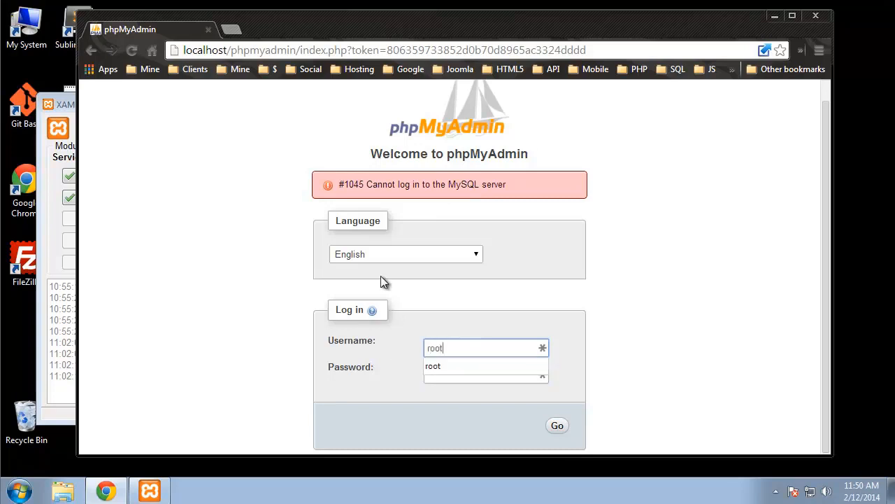
key(Tab)
text(root)
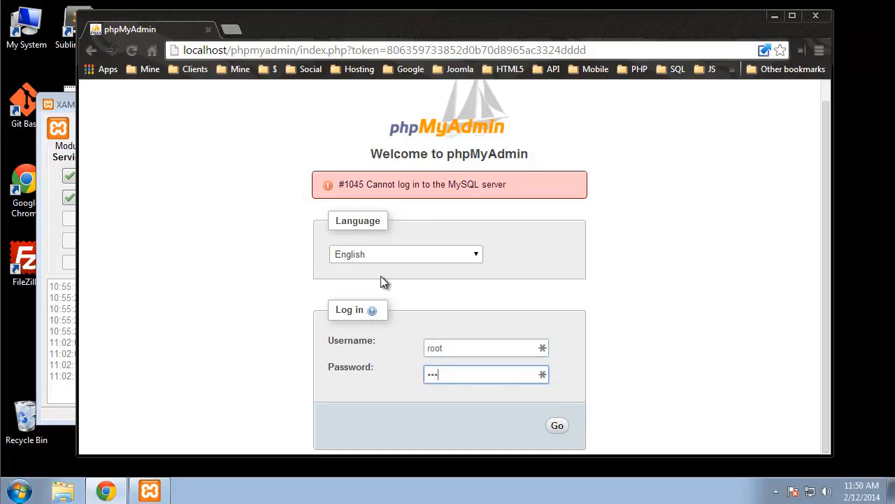
key(Return)
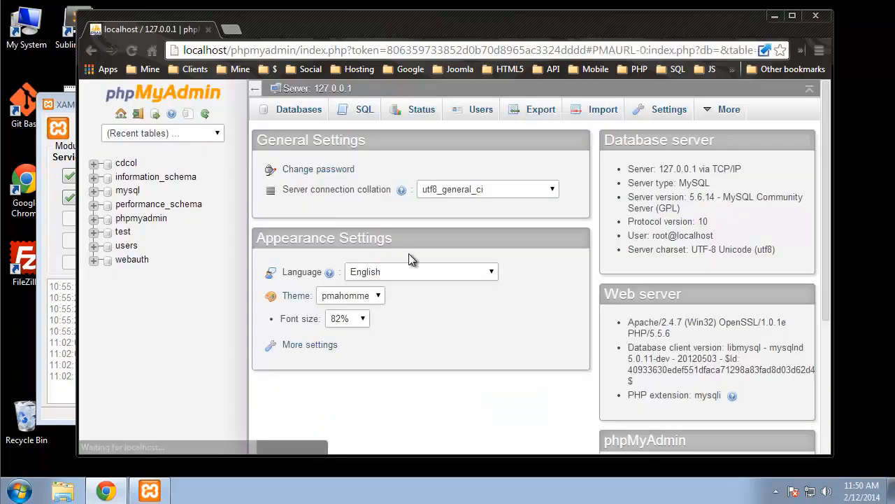
Step: Edit privileges of brad@% and change the login host to Local (localhost)
click(462, 113)
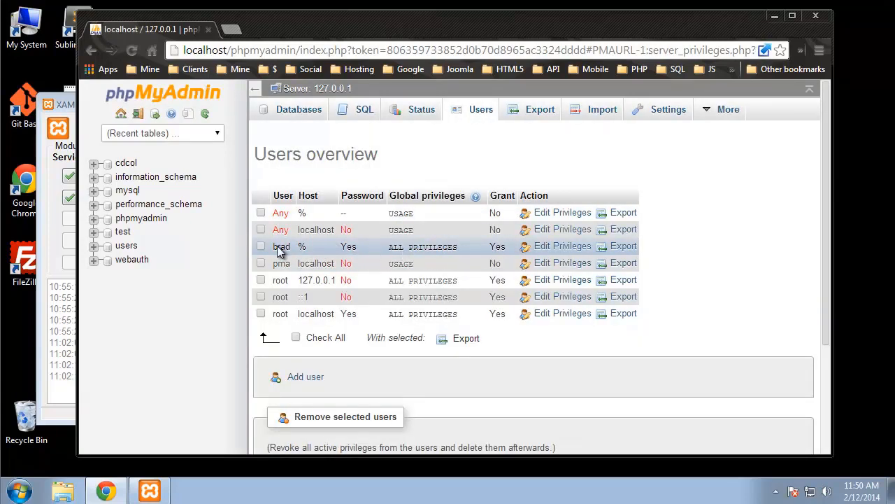
click(562, 250)
scroll(450, 231, down, 5)
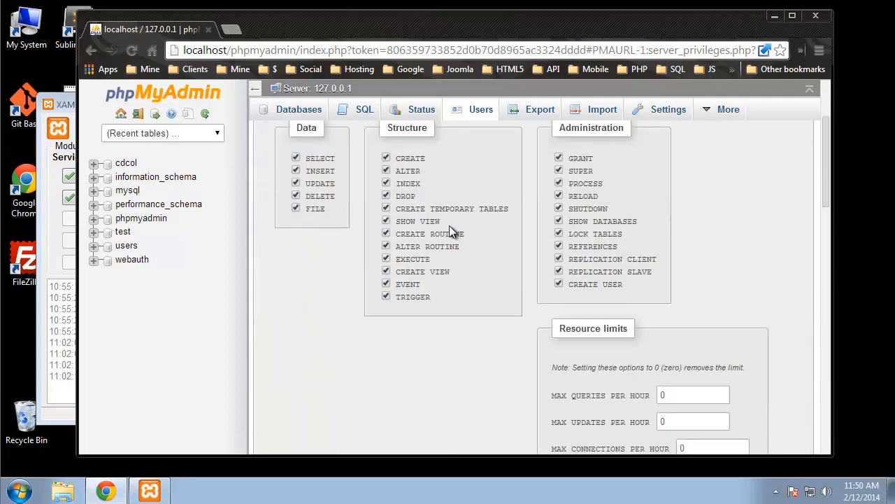
scroll(449, 232, down, 3)
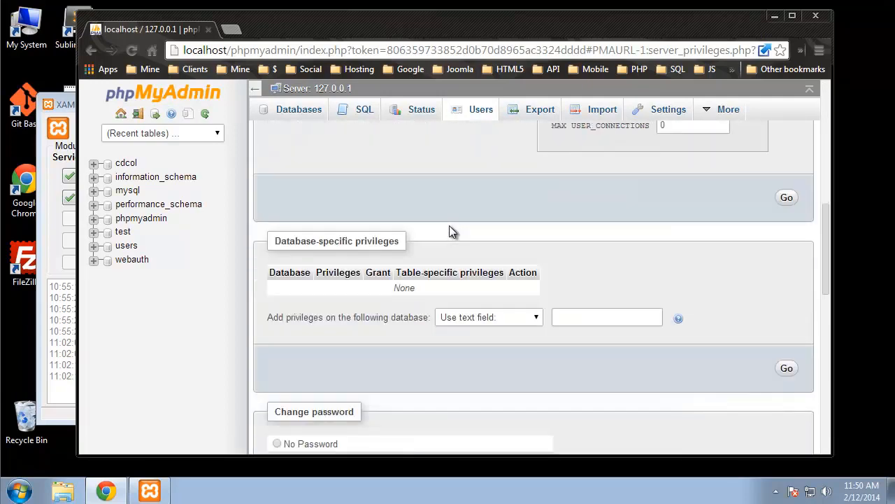
scroll(449, 232, down, 3)
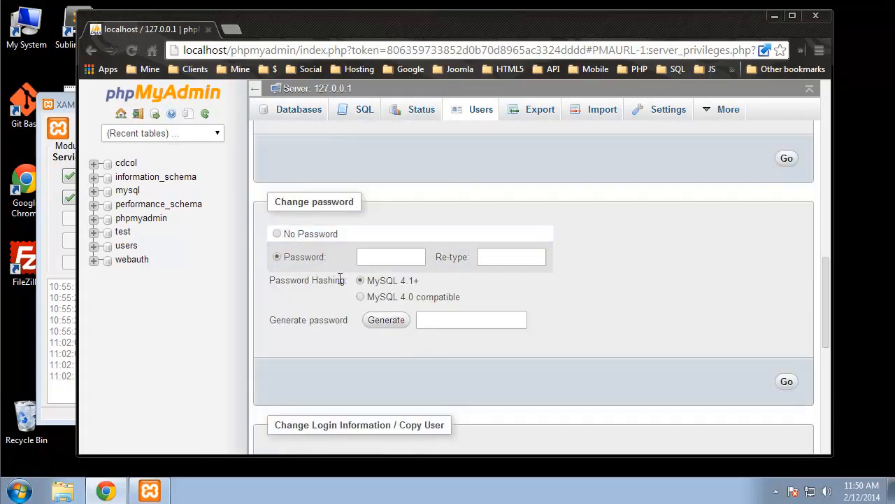
scroll(298, 364, down, 1)
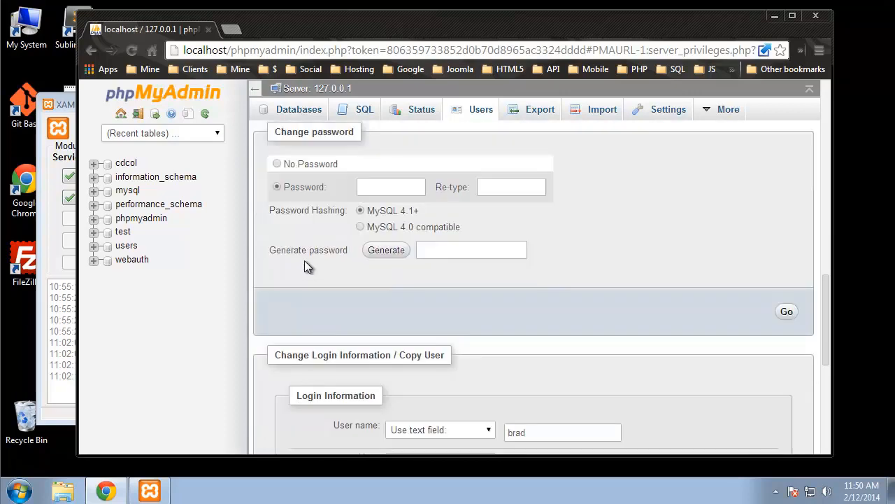
scroll(304, 265, down, 5)
scroll(305, 264, up, 1)
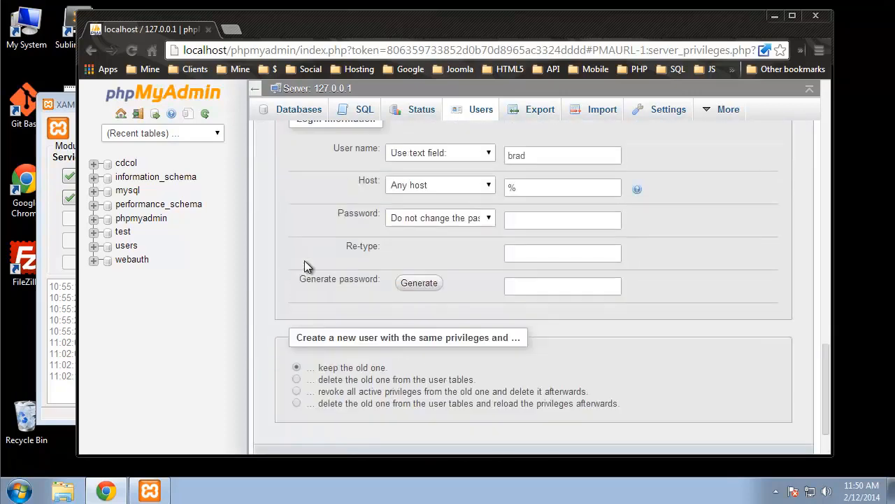
click(488, 186)
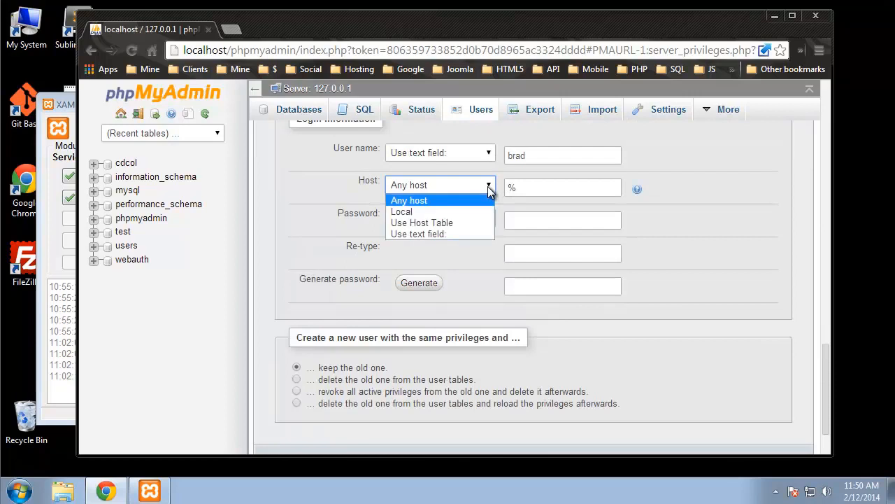
click(463, 212)
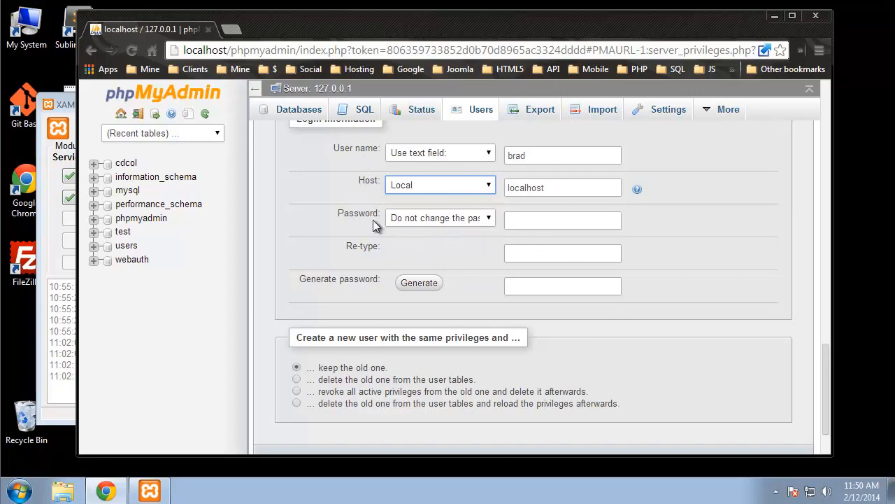
Step: Set a new password via the text field, confirm it, and create the brad@localhost copy
scroll(562, 211, up, 5)
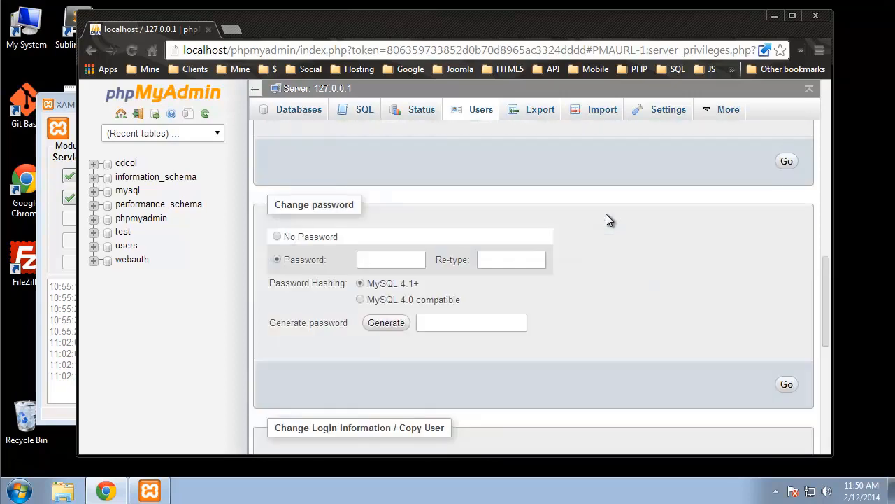
scroll(606, 213, up, 2)
scroll(606, 214, down, 2)
scroll(608, 220, down, 4)
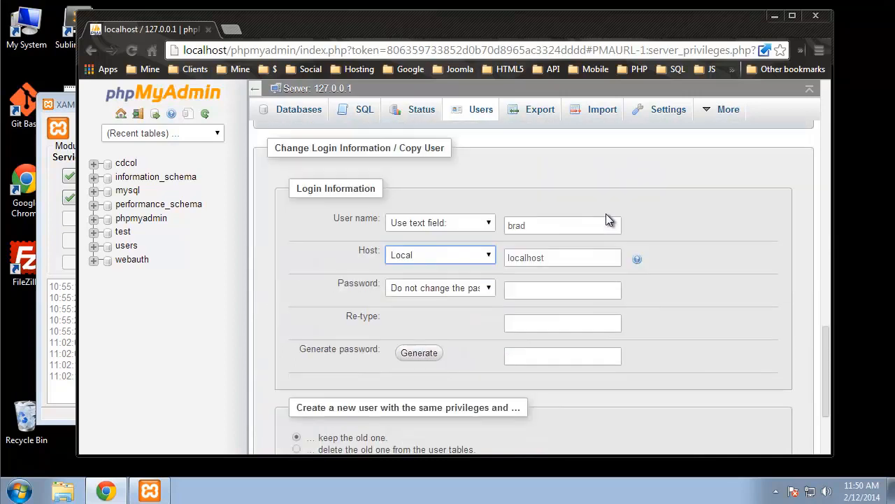
scroll(608, 220, down, 1)
click(461, 217)
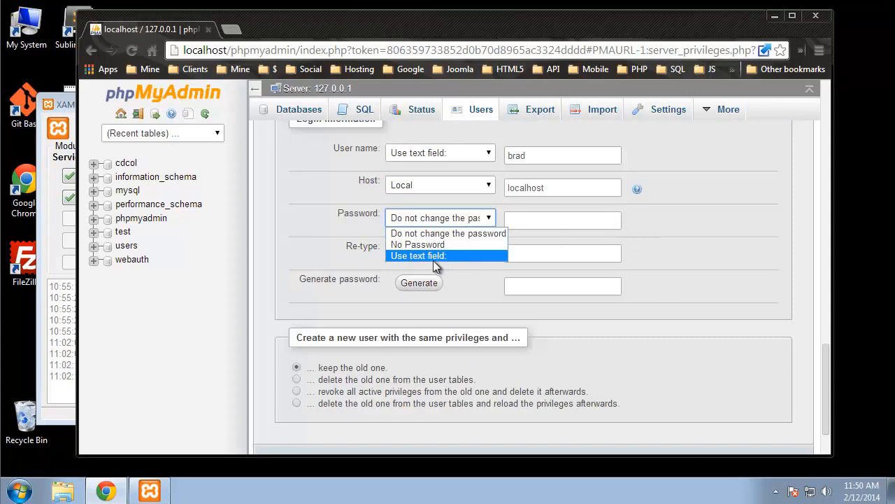
click(447, 235)
click(536, 221)
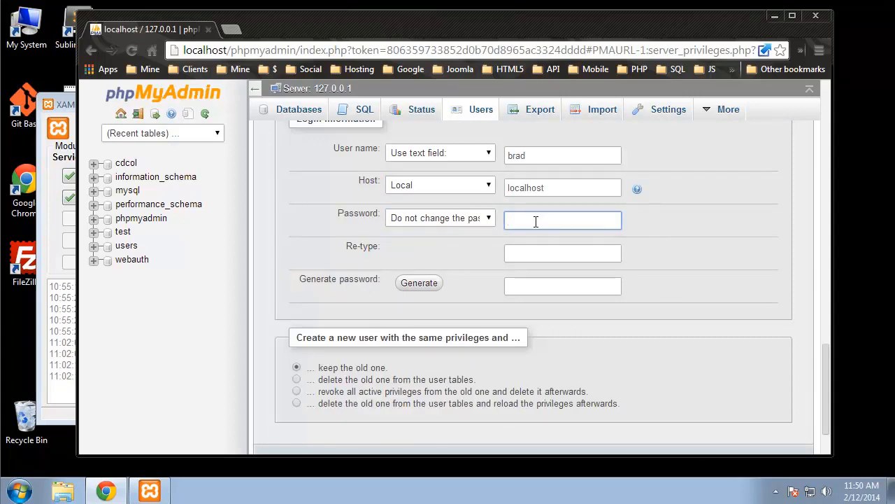
click(534, 256)
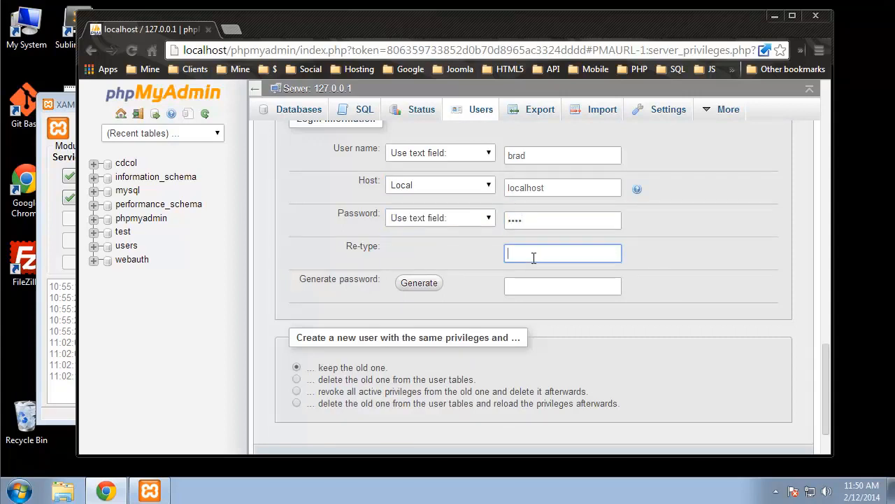
click(741, 278)
scroll(413, 265, down, 1)
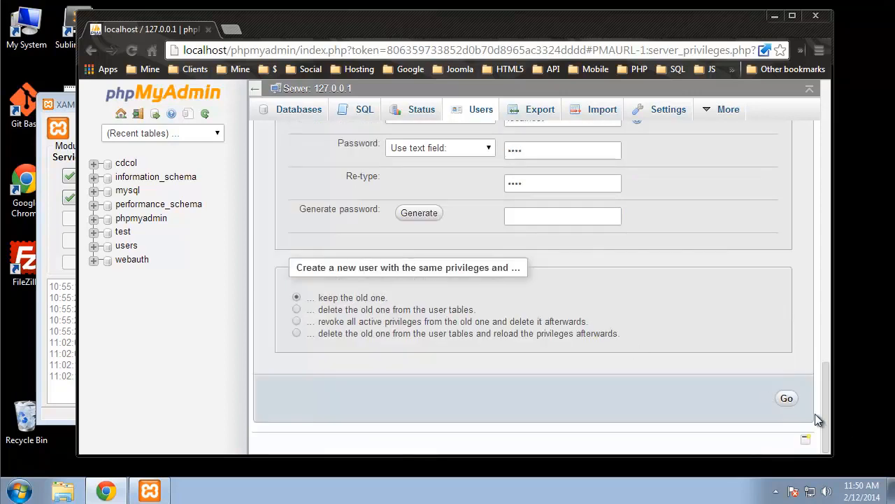
click(787, 398)
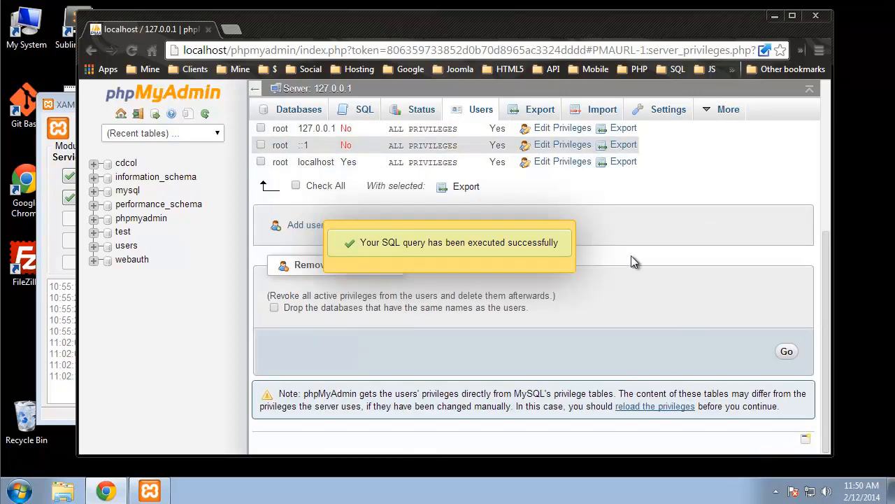
scroll(458, 150, up, 3)
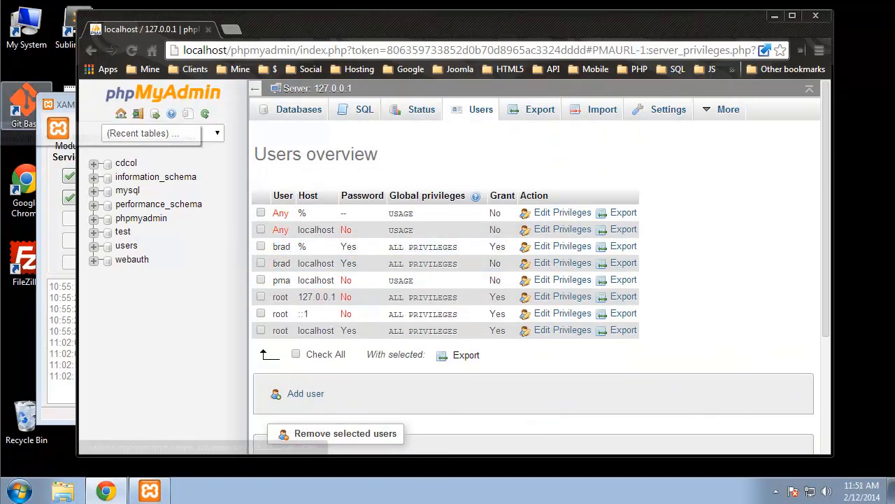
Step: Log out and sign back in as brad with the new password
click(137, 113)
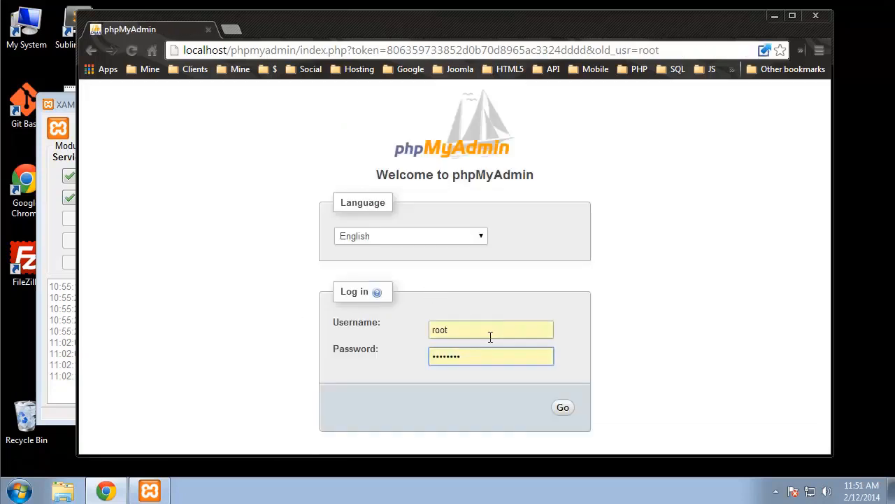
double_click(471, 333)
text(brad)
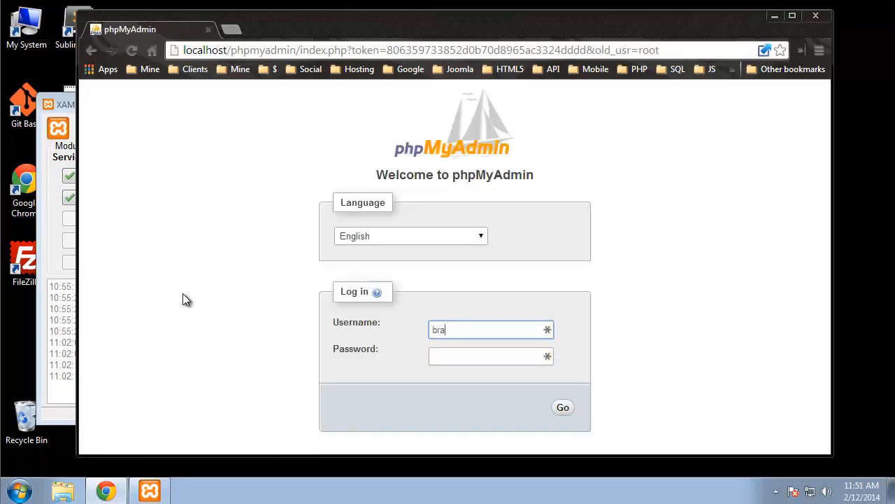
key(Tab)
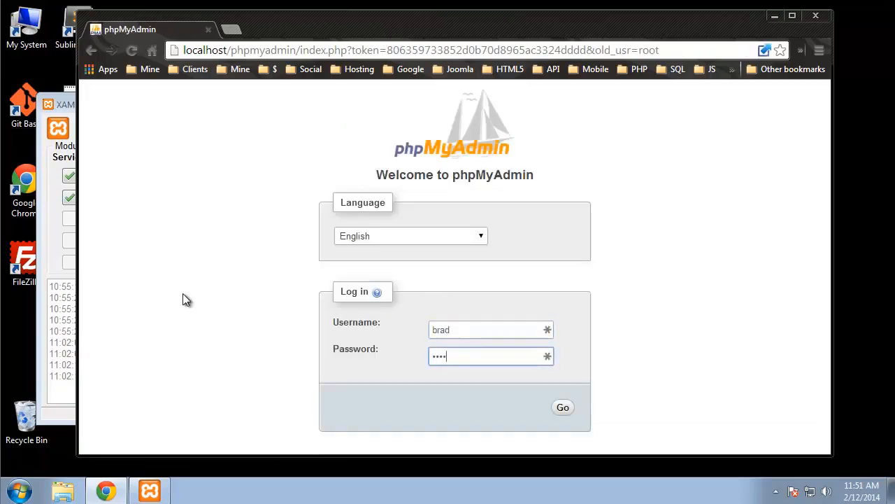
click(563, 409)
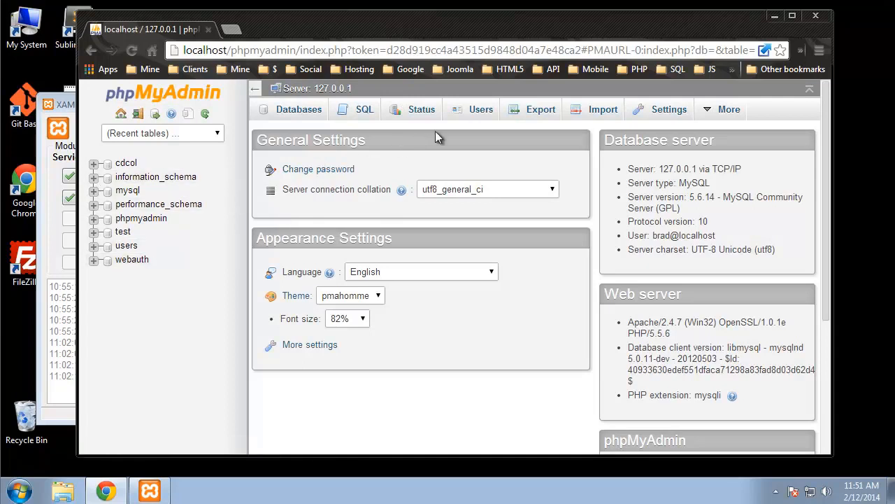
Step: Open the users database from the Databases list, then return to the server home page
click(289, 110)
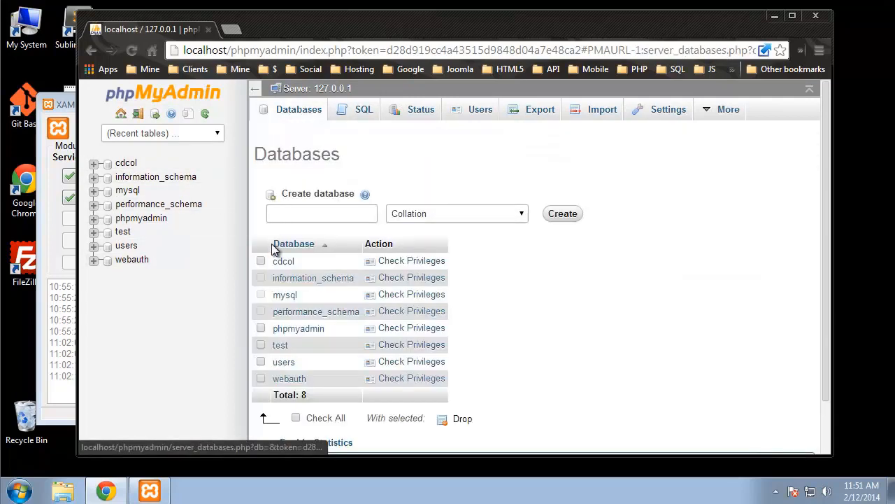
click(288, 364)
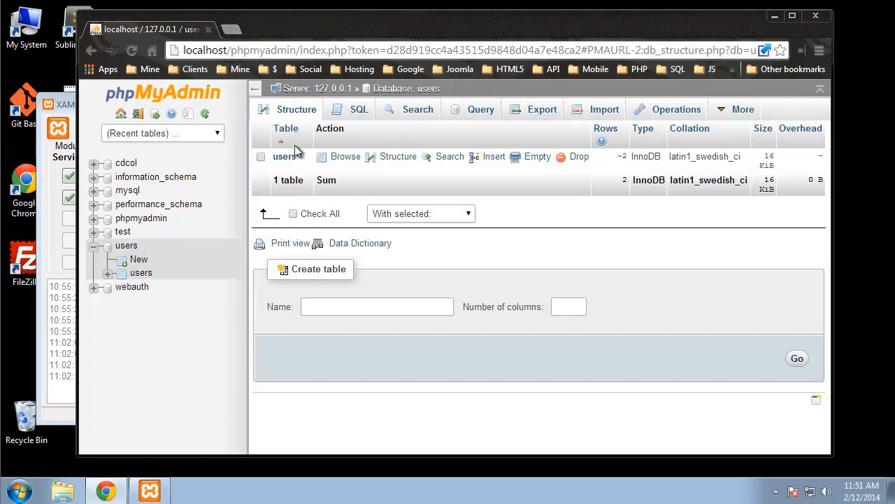
click(308, 89)
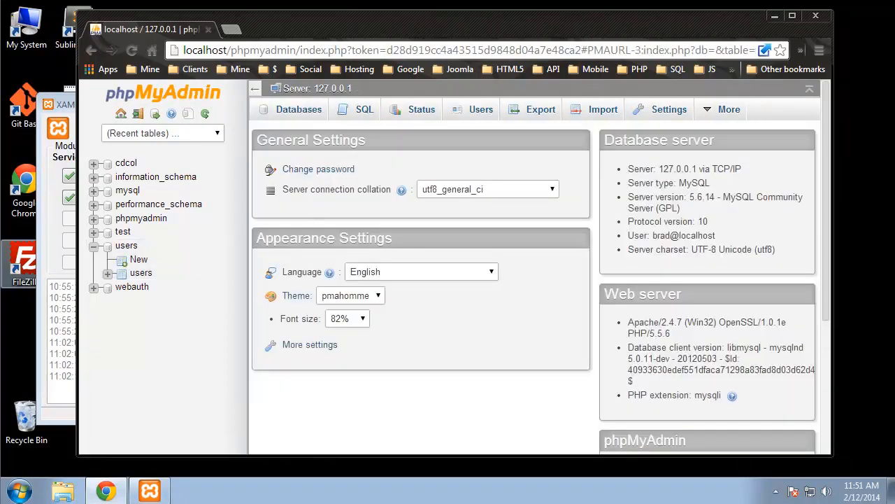